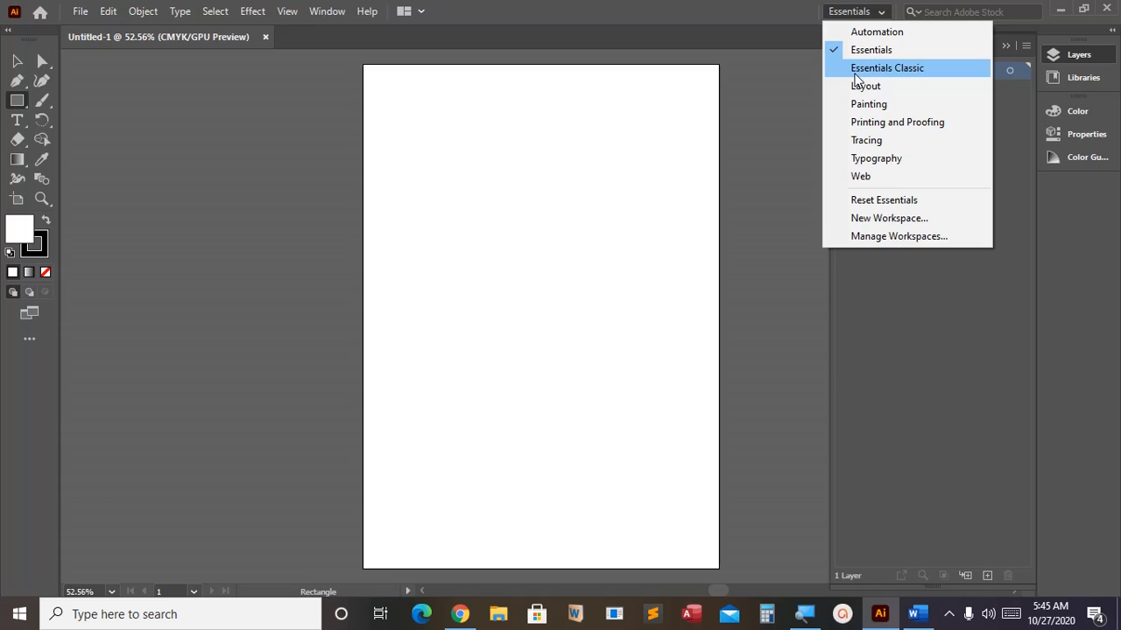
# - Switch to the Essentials Classic workspace and draw an orange-filled rectangle about 305 × 433 pt on the artboard
pyautogui.click(855, 70)
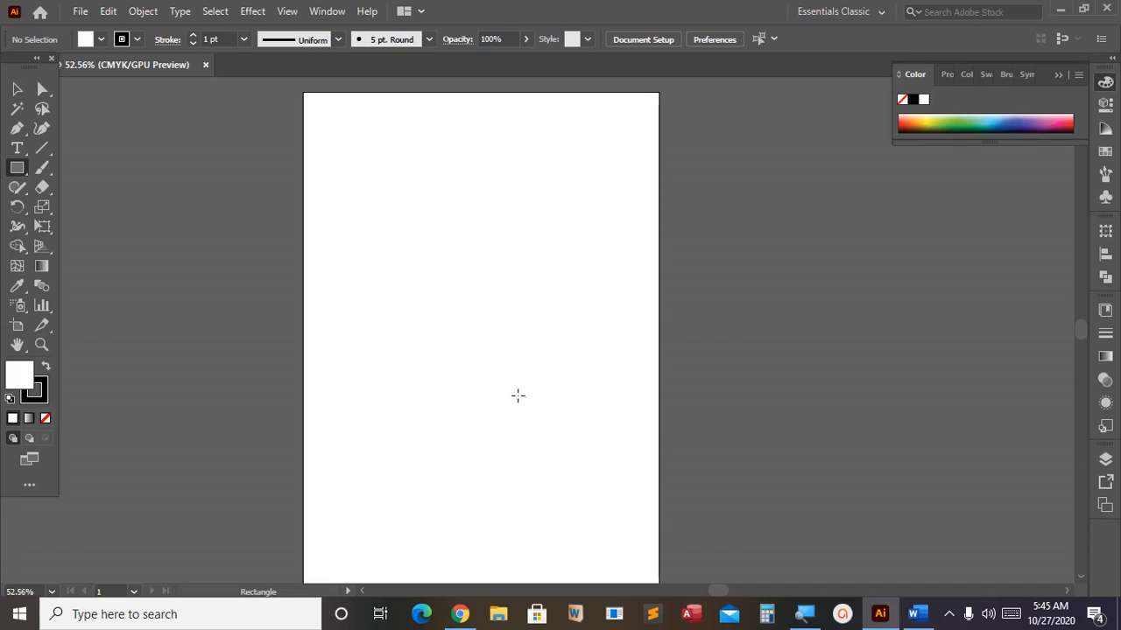
pyautogui.moveTo(379, 174); pyautogui.dragTo(561, 432)
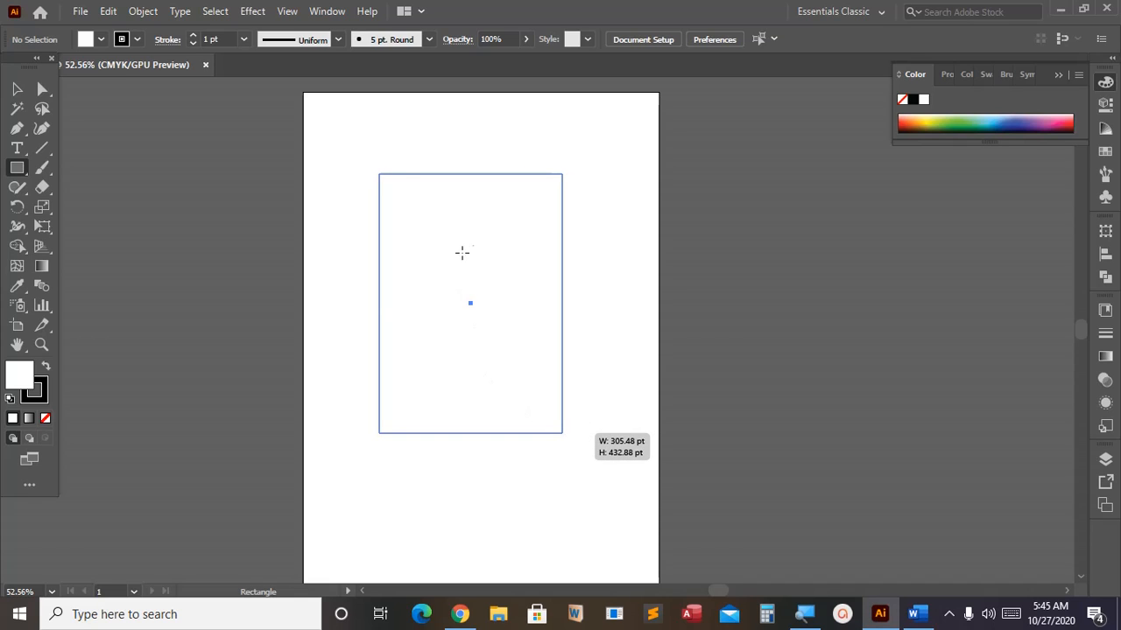
pyautogui.click(103, 39)
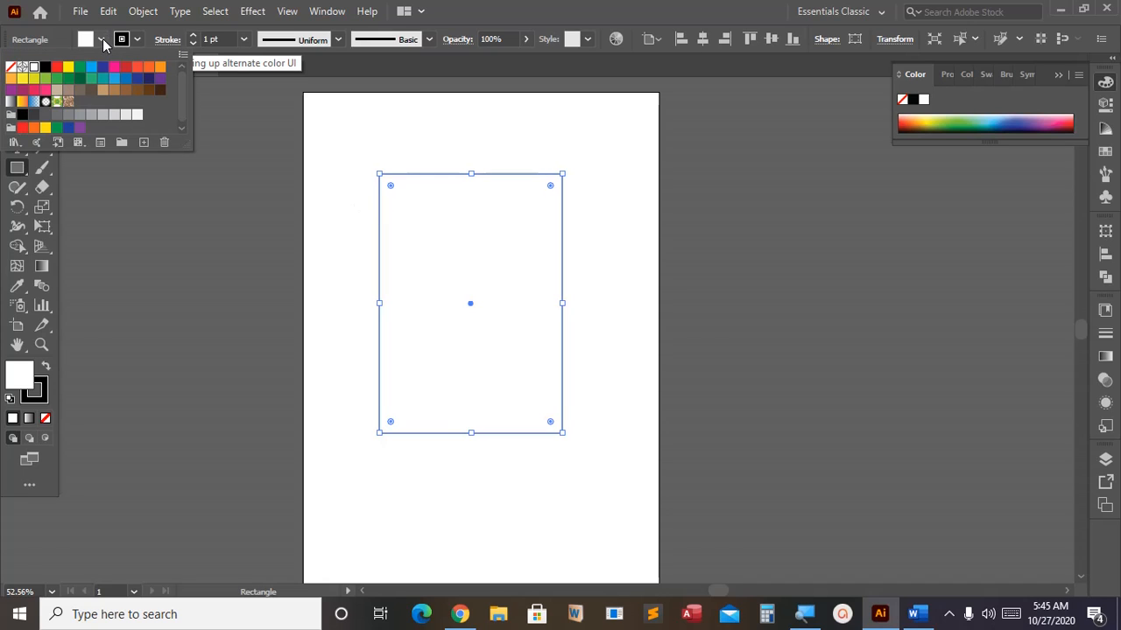
pyautogui.click(158, 67)
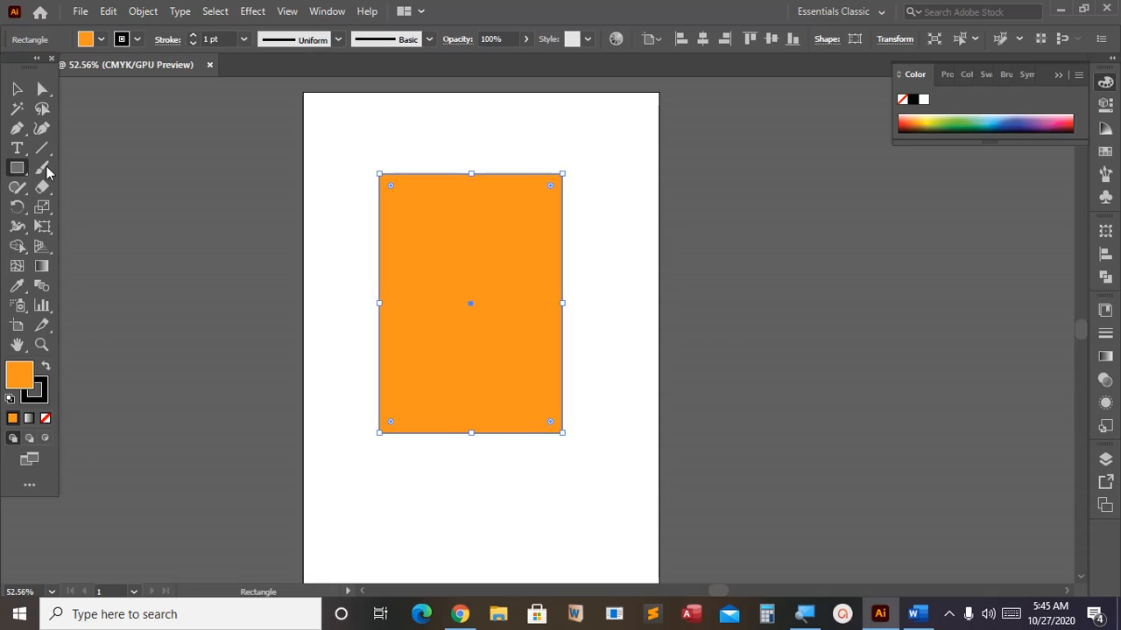
# - Draw a large circle overlapping the upper part of the rectangle and fill it with darker orange #D87B16
pyautogui.click(16, 167)
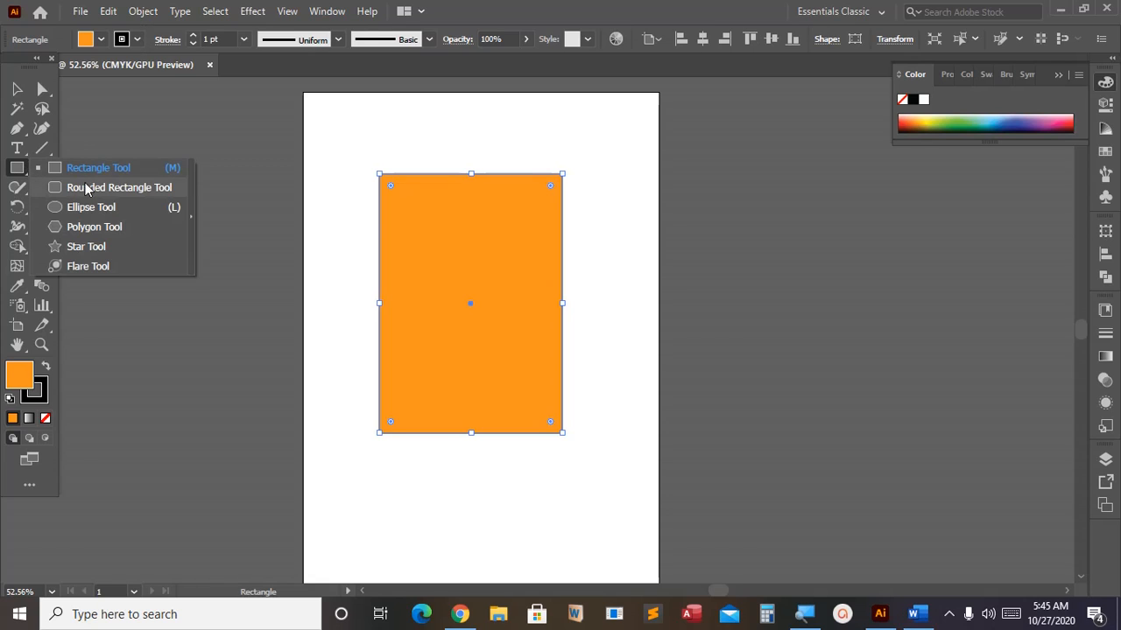
pyautogui.click(79, 210)
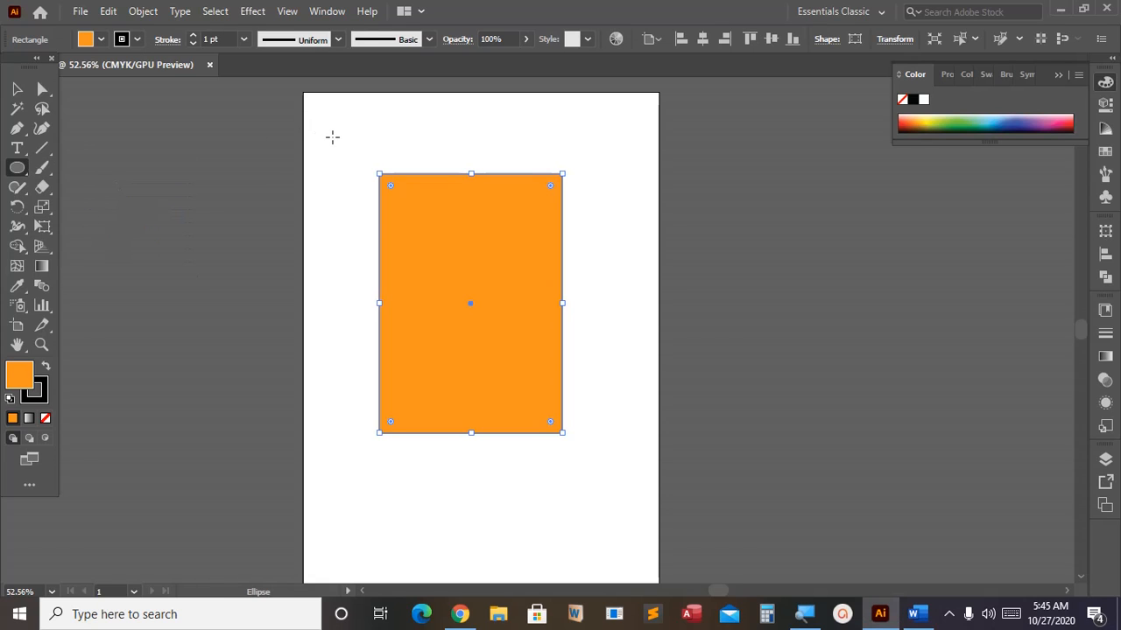
pyautogui.moveTo(331, 136); pyautogui.dragTo(578, 249)
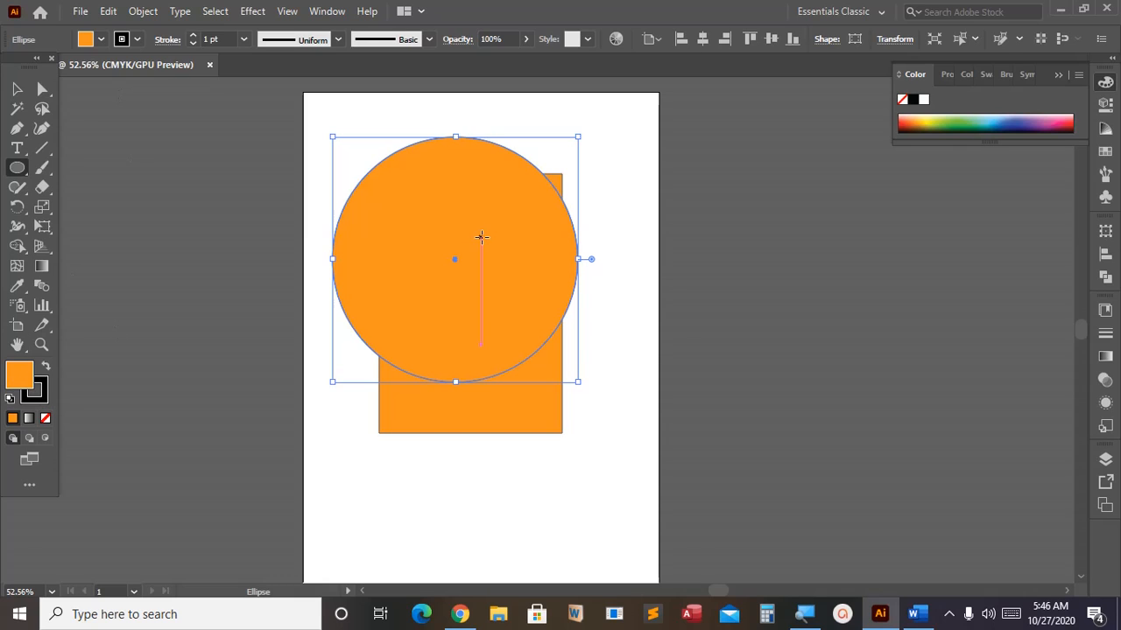
pyautogui.doubleClick(22, 375)
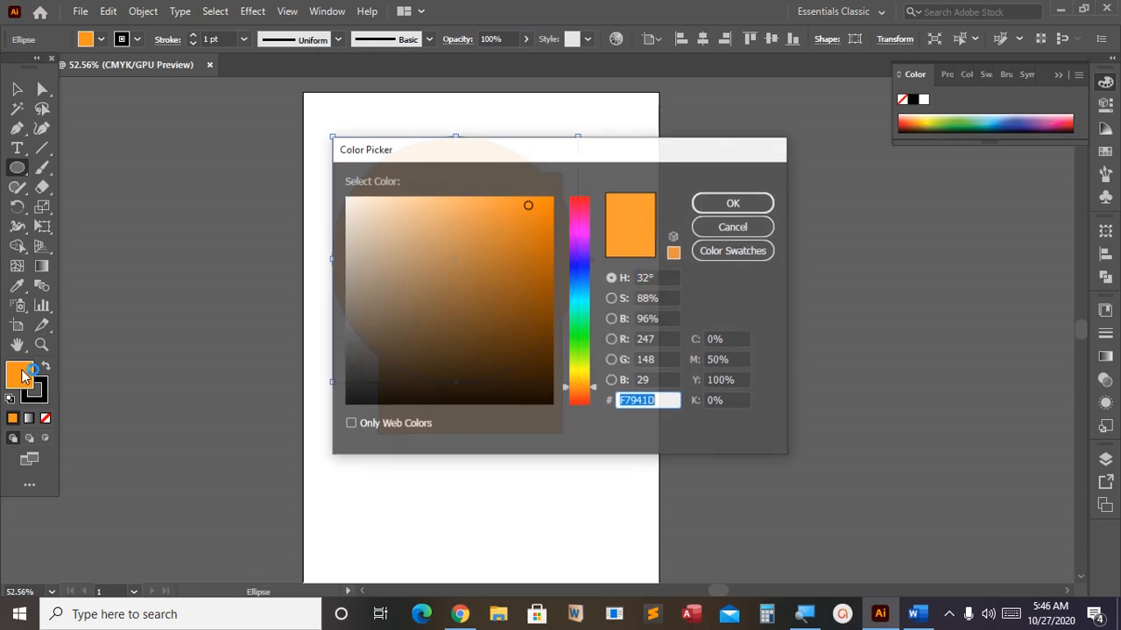
pyautogui.click(532, 226)
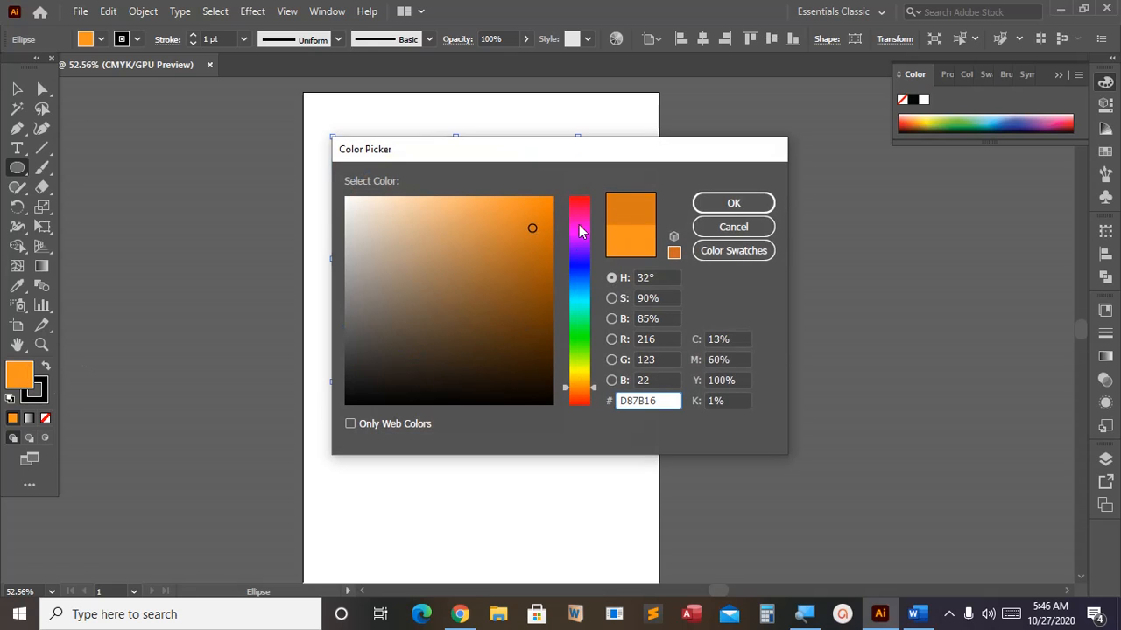
pyautogui.click(703, 203)
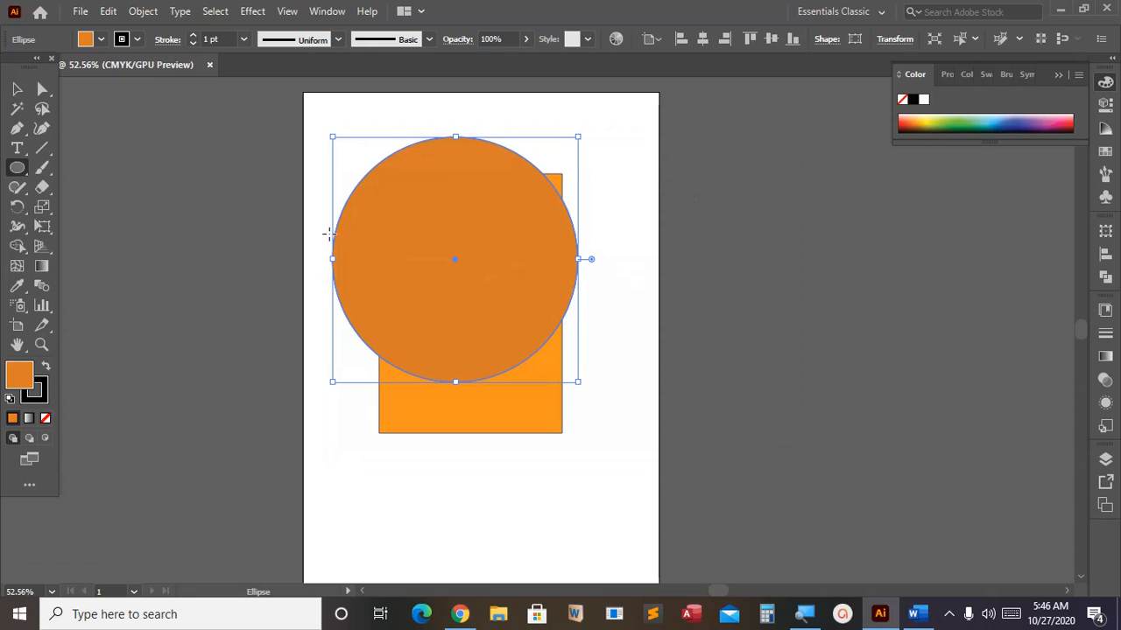
# - Move the circle up so it is horizontally centred on the rectangle and send it to the back
pyautogui.click(16, 90)
pyautogui.moveTo(518, 235); pyautogui.dragTo(525, 202)
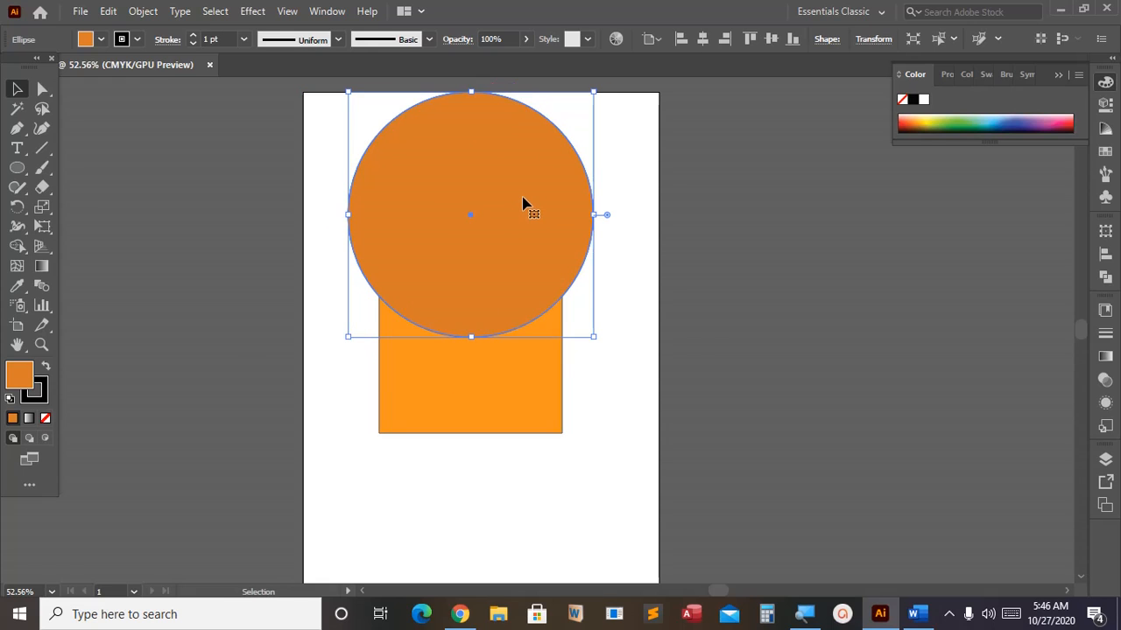
pyautogui.press('a')
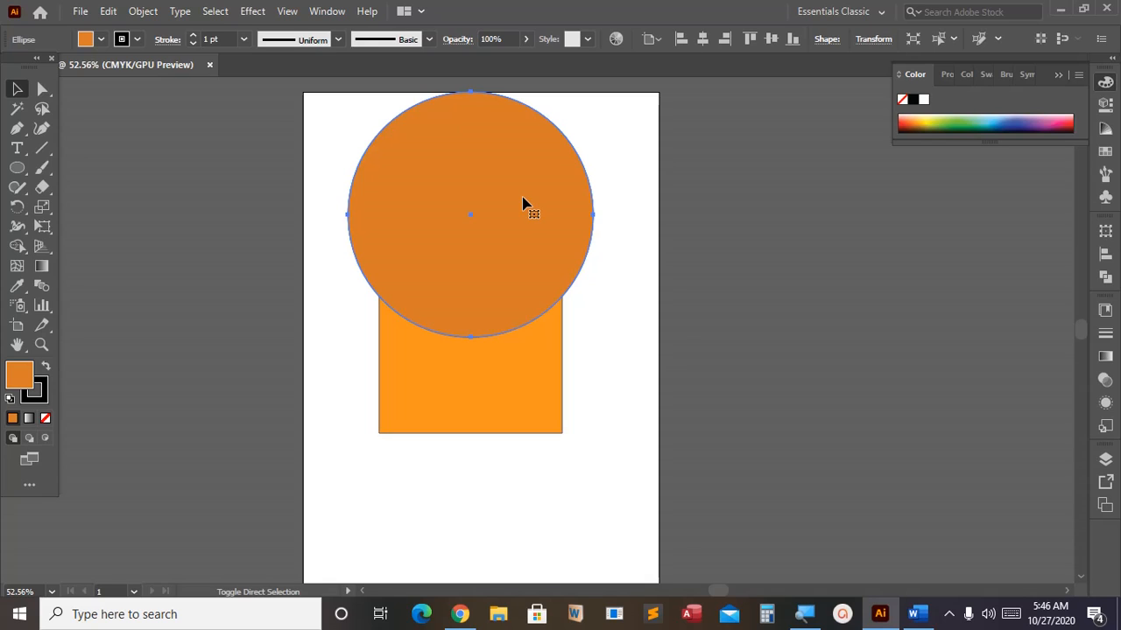
pyautogui.hotkey('ctrl', 'shift', '[')
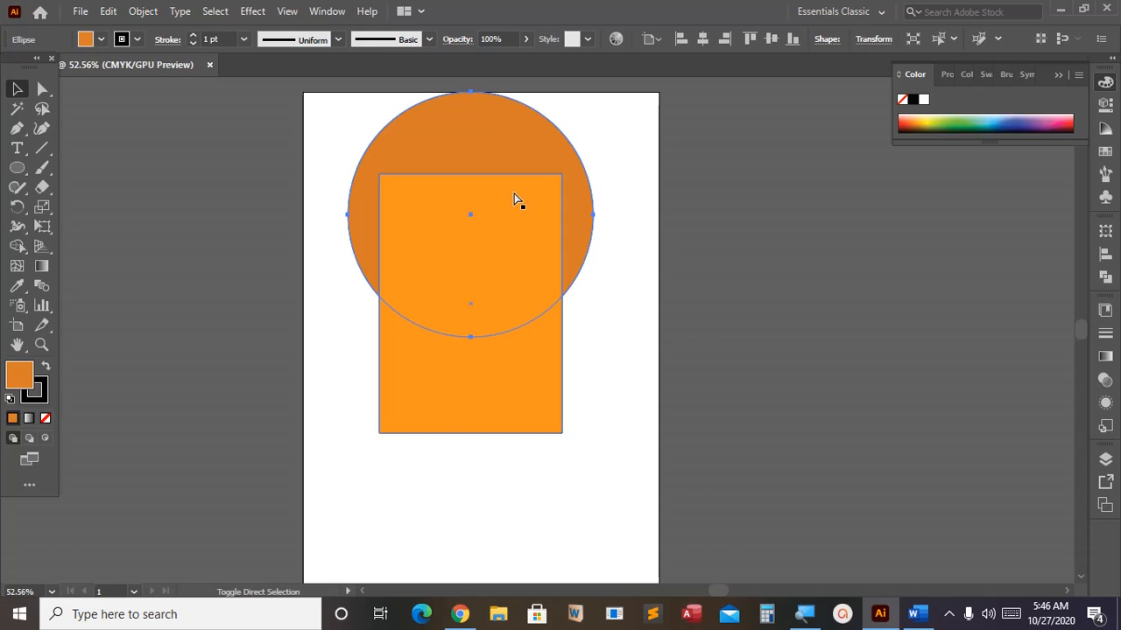
pyautogui.click(514, 156)
pyautogui.rightClick(514, 156)
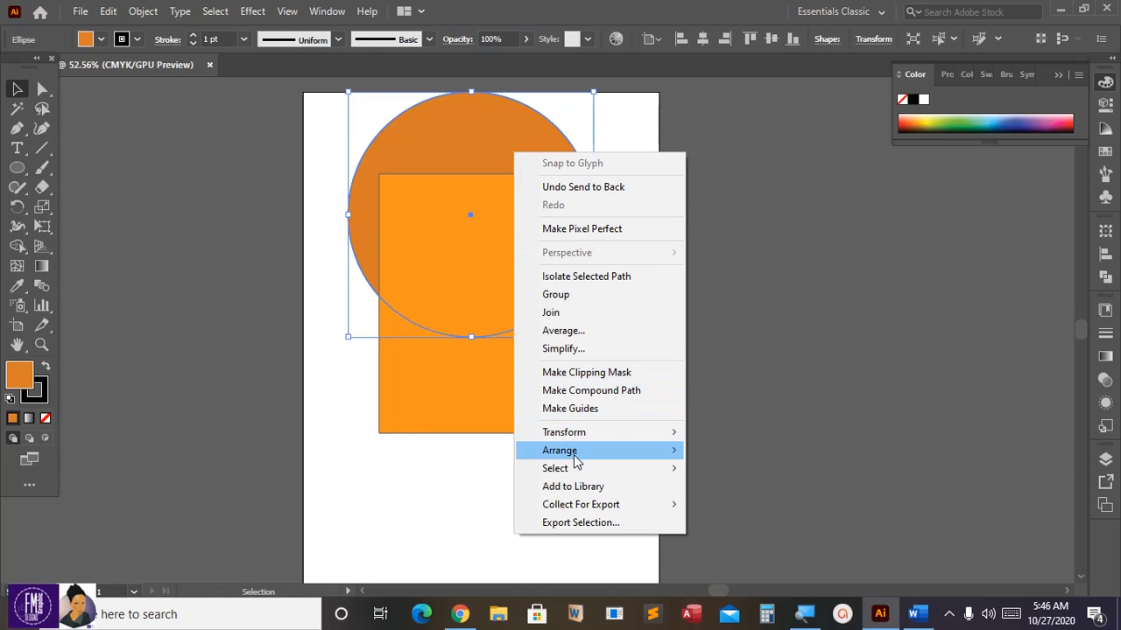
pyautogui.moveTo(573, 455)
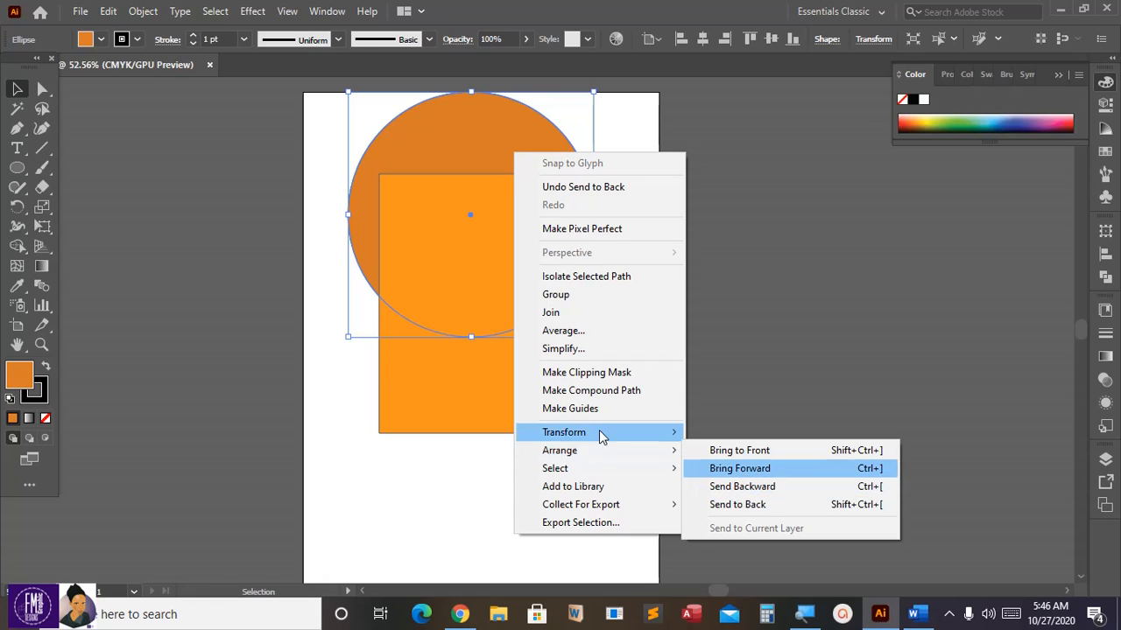
pyautogui.click(384, 375)
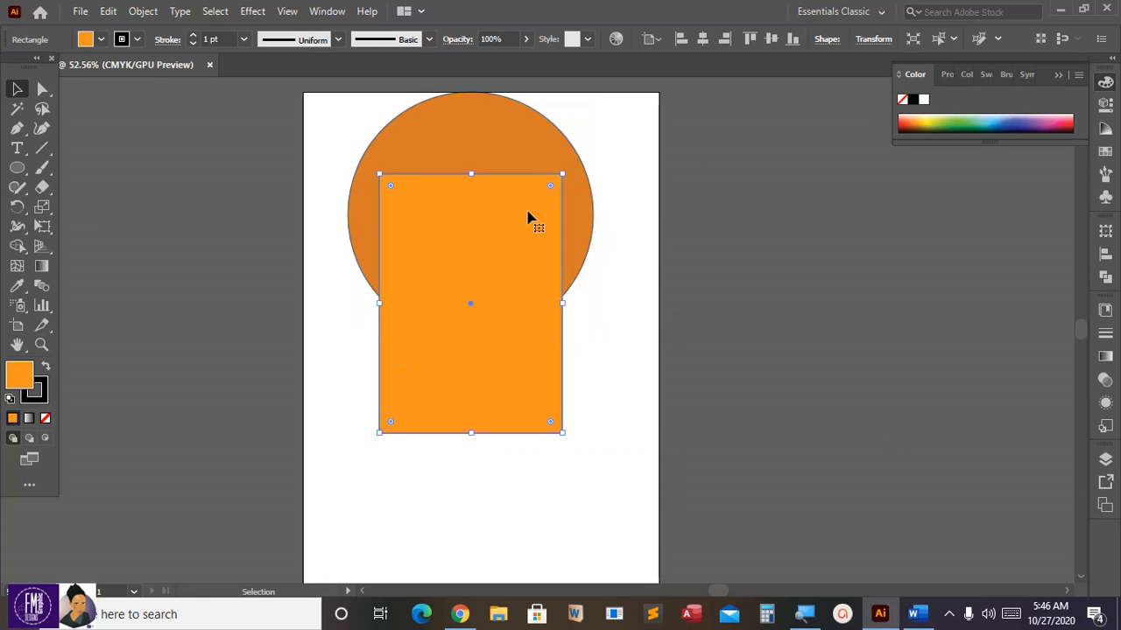
pyautogui.click(623, 224)
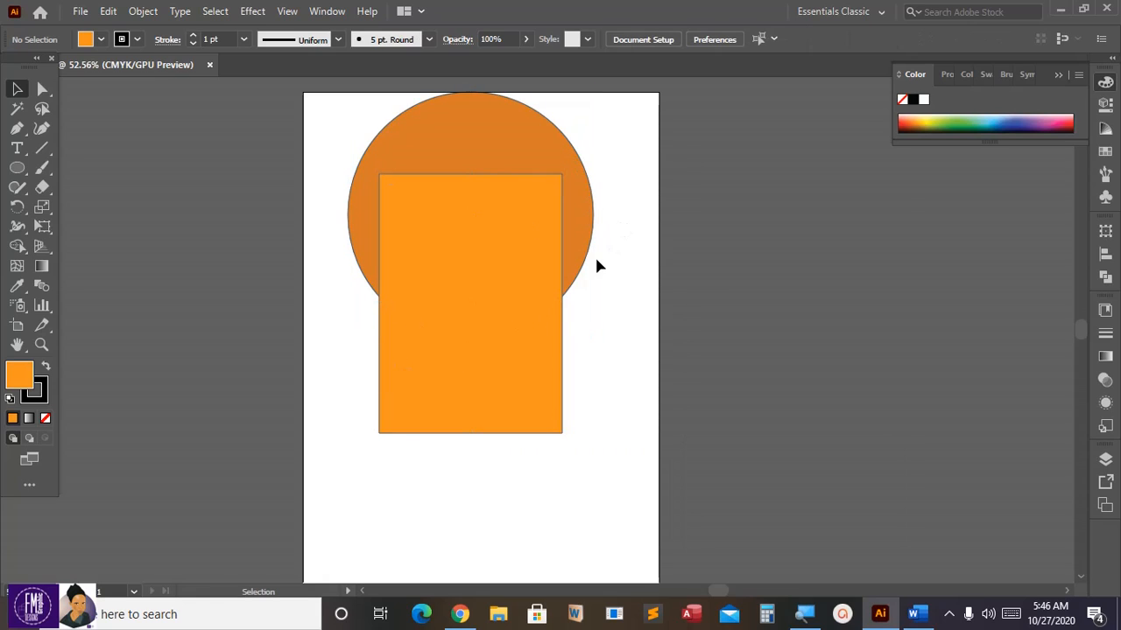
# - Make a clipping mask from the circle and the rectangle in front of it
pyautogui.click(578, 204)
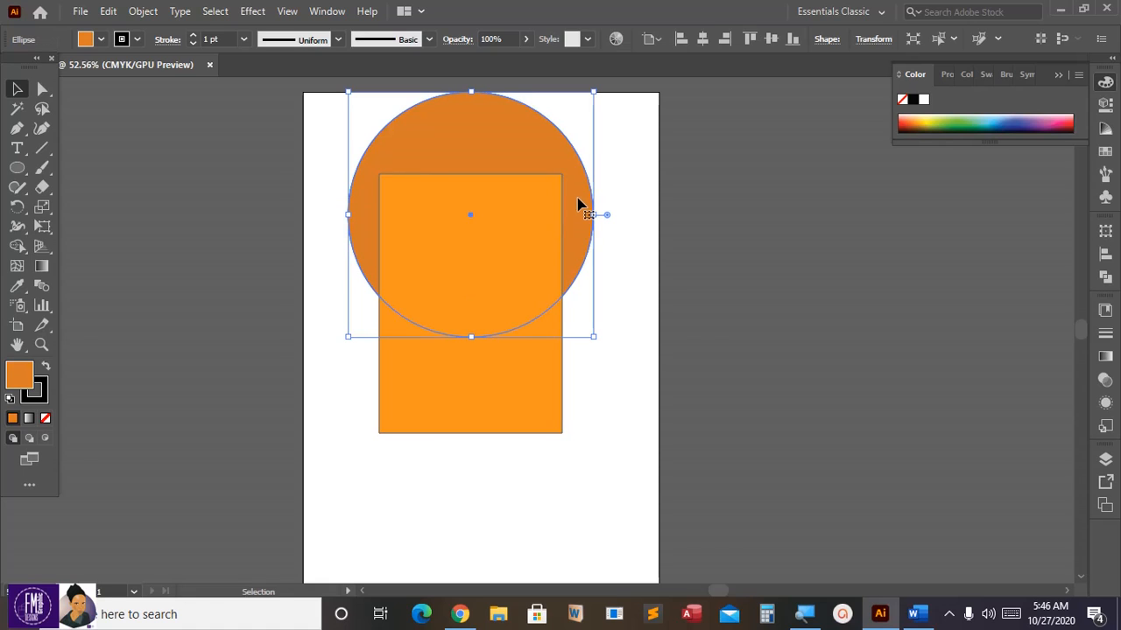
pyautogui.keyDown('shift'); pyautogui.click(541, 379); pyautogui.keyUp('shift')
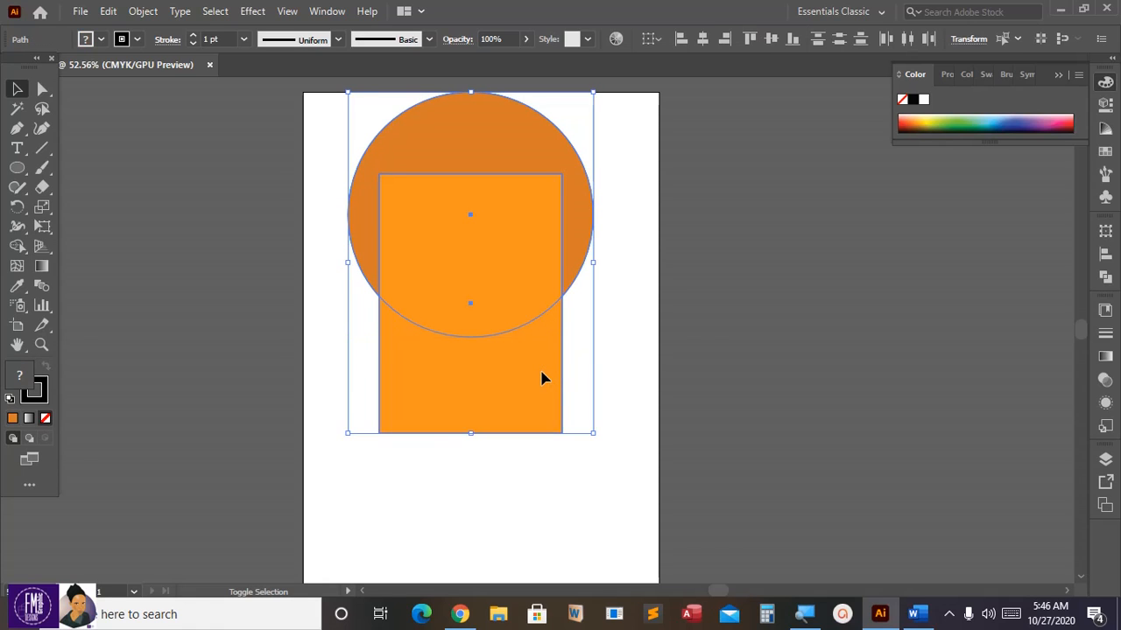
pyautogui.rightClick(531, 309)
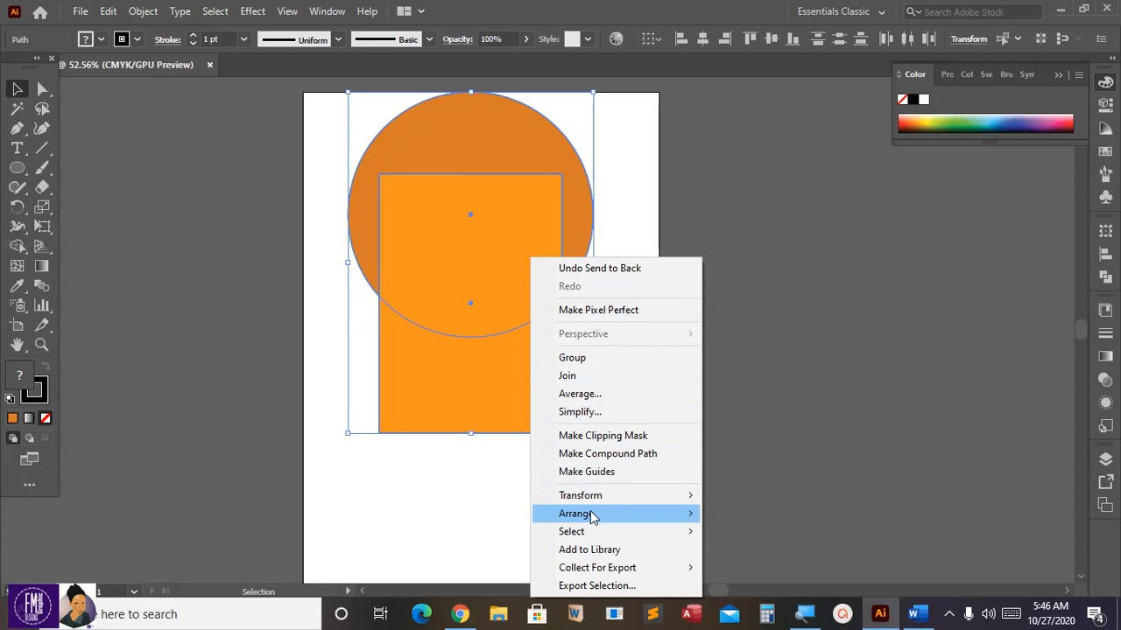
pyautogui.click(604, 436)
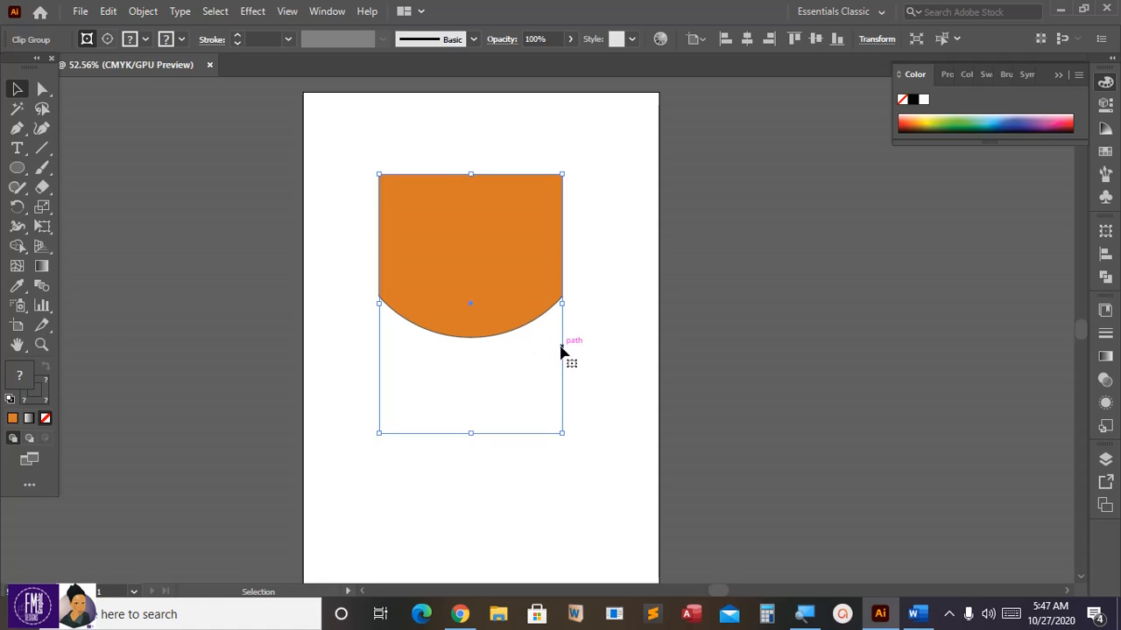
# - Fill the whole clip group with light orange #FFC07B
pyautogui.doubleClick(24, 388)
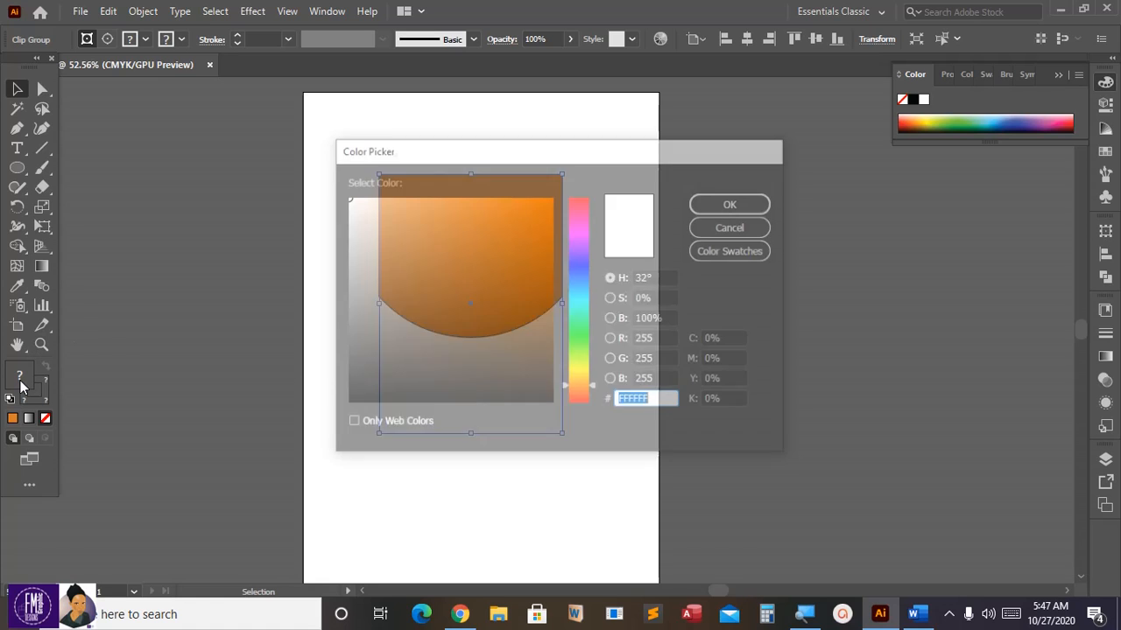
pyautogui.click(478, 315)
pyautogui.moveTo(478, 315); pyautogui.dragTo(452, 196)
pyautogui.click(710, 203)
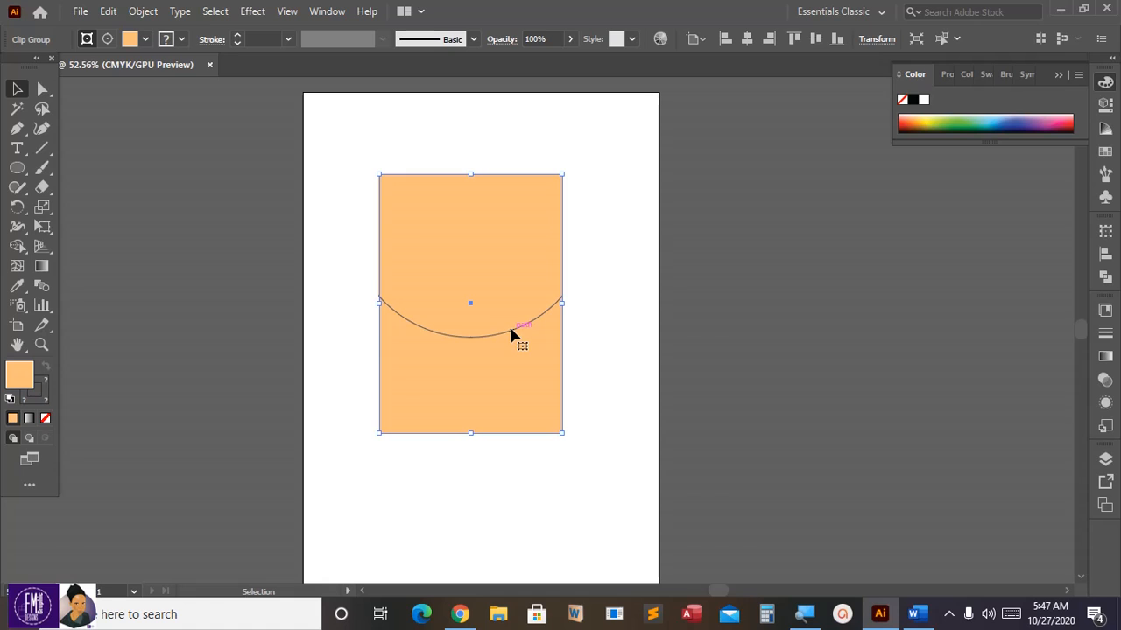
# - Isolate the clip group and move the circle inside it further up
pyautogui.doubleClick(412, 210)
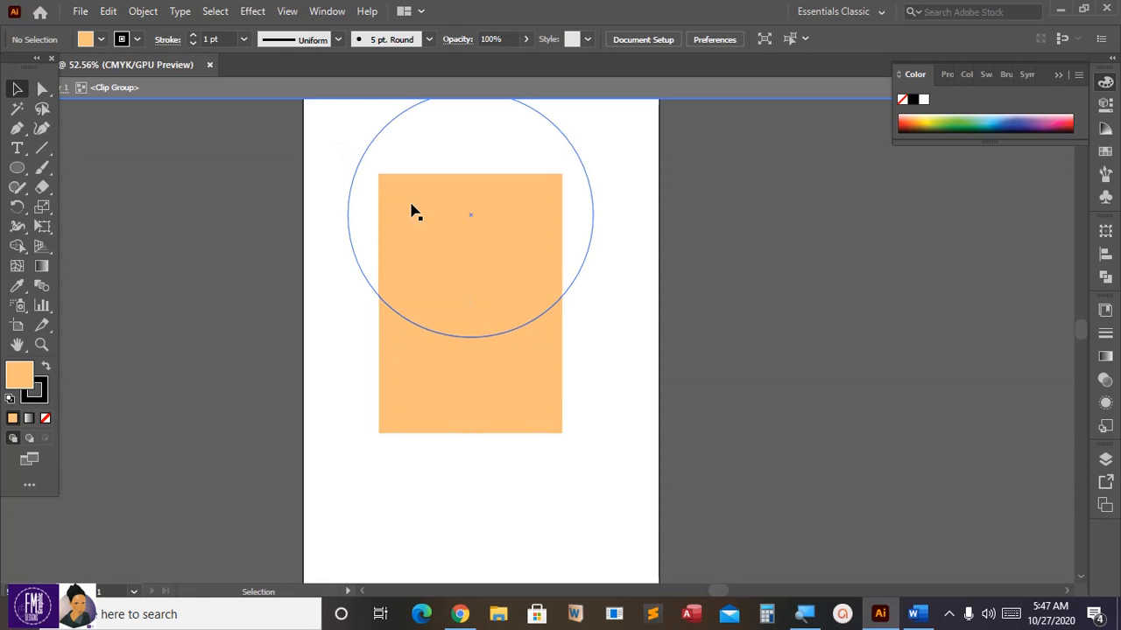
pyautogui.moveTo(453, 240); pyautogui.dragTo(452, 221)
pyautogui.moveTo(435, 257); pyautogui.dragTo(435, 228)
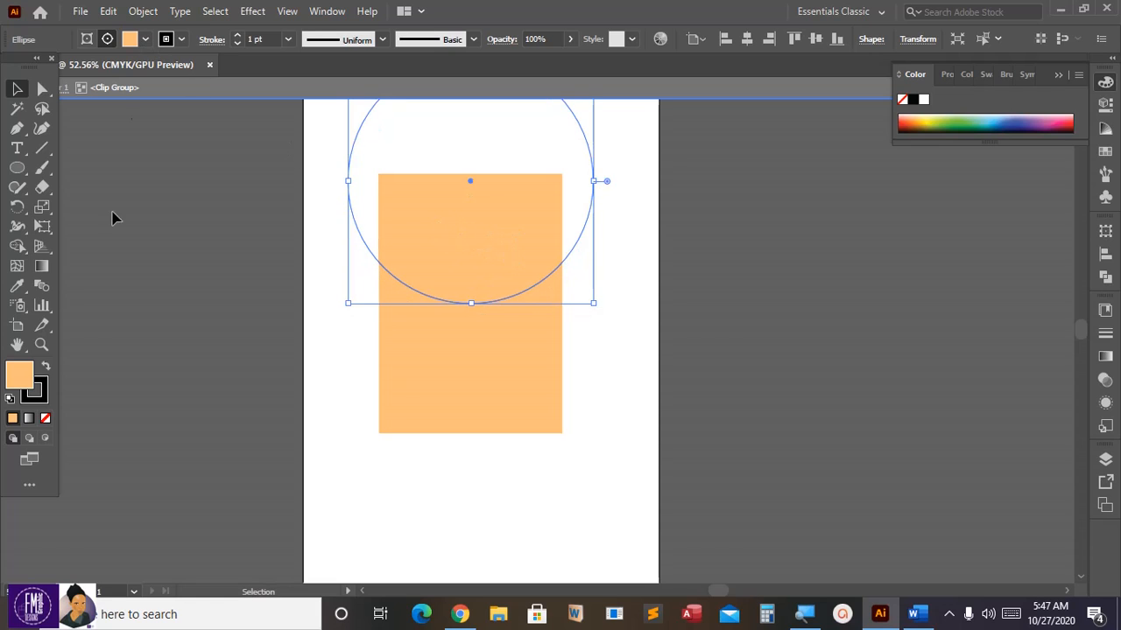
# - Fill the circle inside the clip group with medium orange #F9A450 and nudge it slightly upward
pyautogui.doubleClick(21, 377)
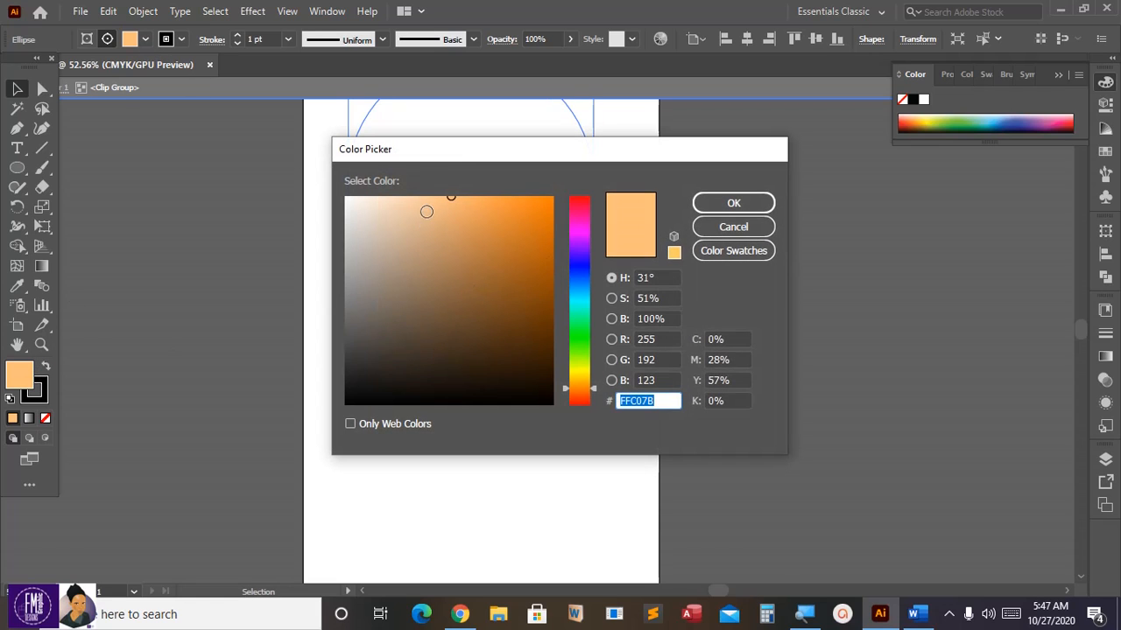
pyautogui.click(487, 196)
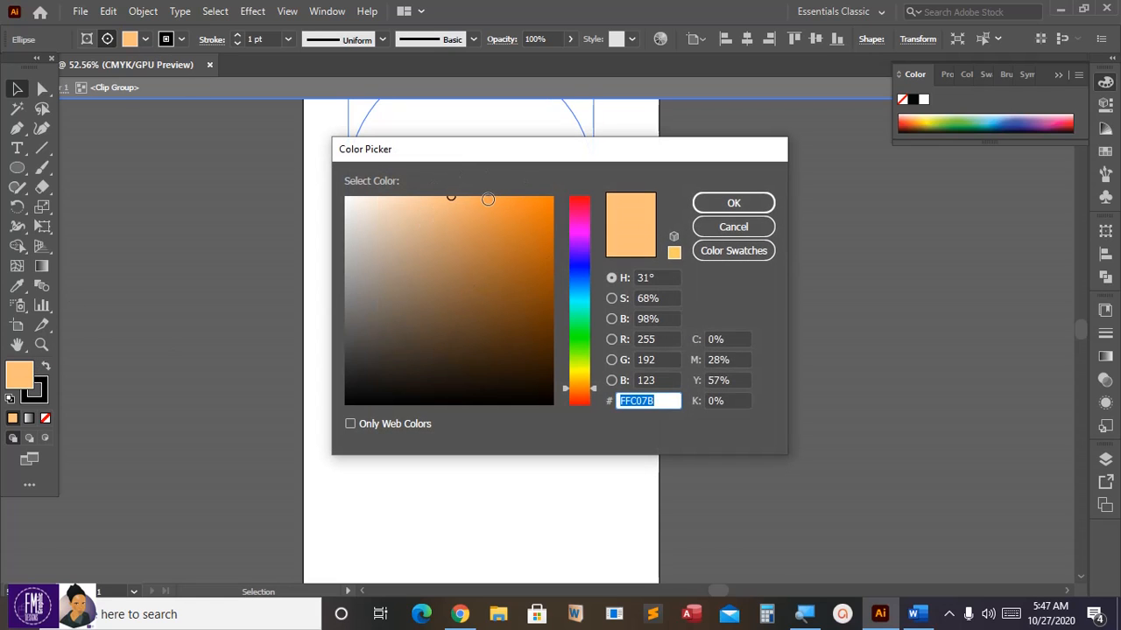
pyautogui.click(716, 204)
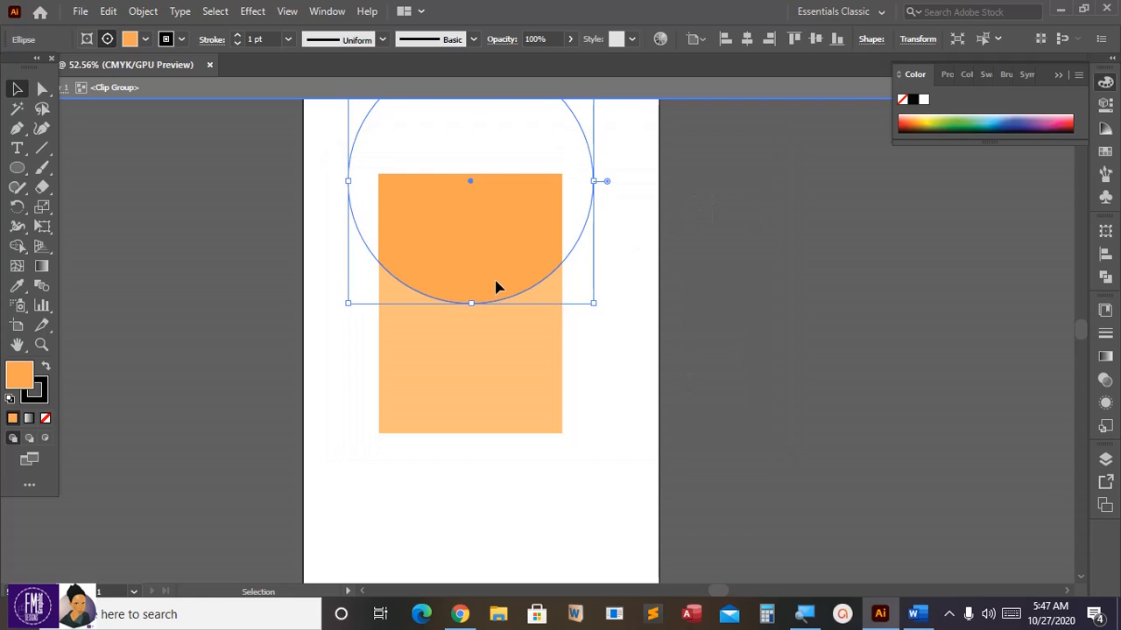
pyautogui.moveTo(495, 287); pyautogui.dragTo(499, 275)
# - Try to give the rectangle inside the clip group a darker orange fill
pyautogui.click(539, 331)
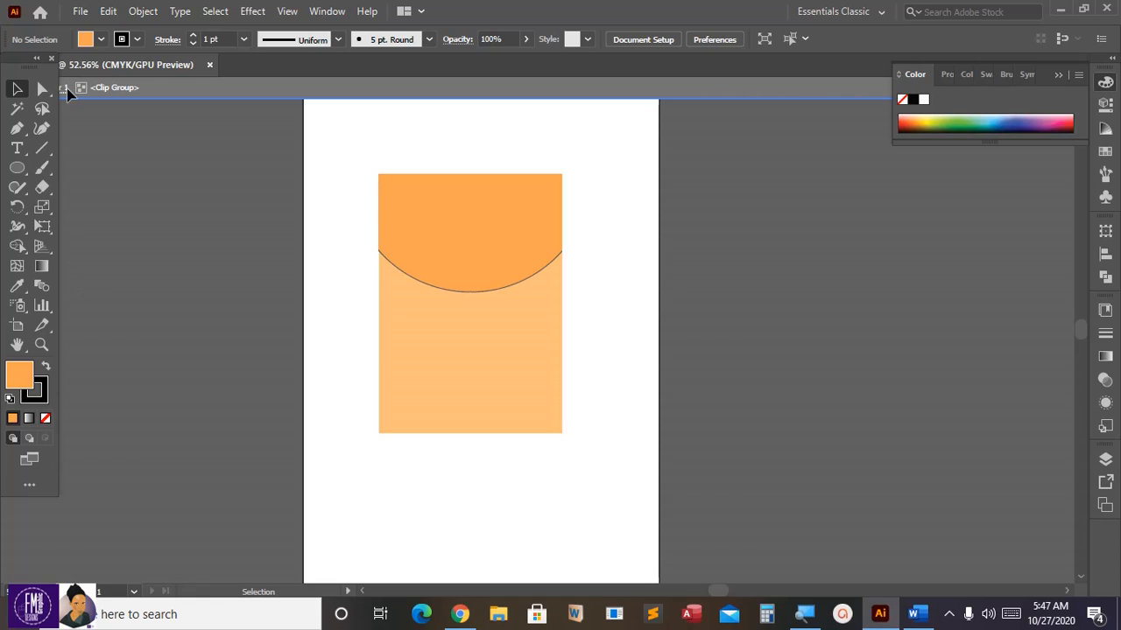
pyautogui.doubleClick(29, 382)
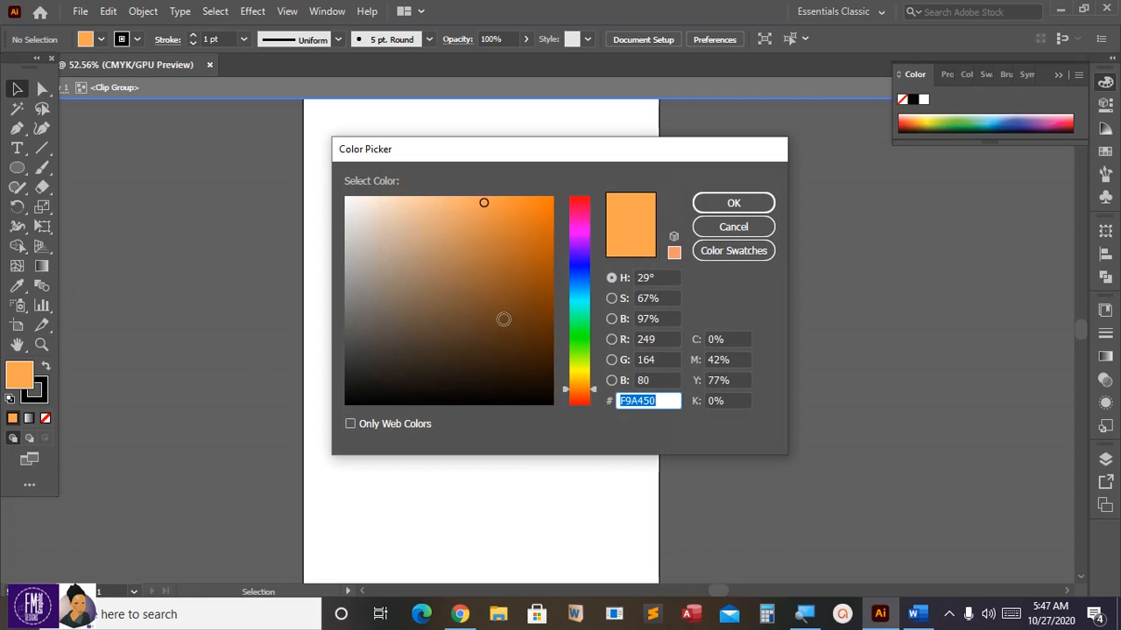
pyautogui.click(531, 244)
pyautogui.click(722, 204)
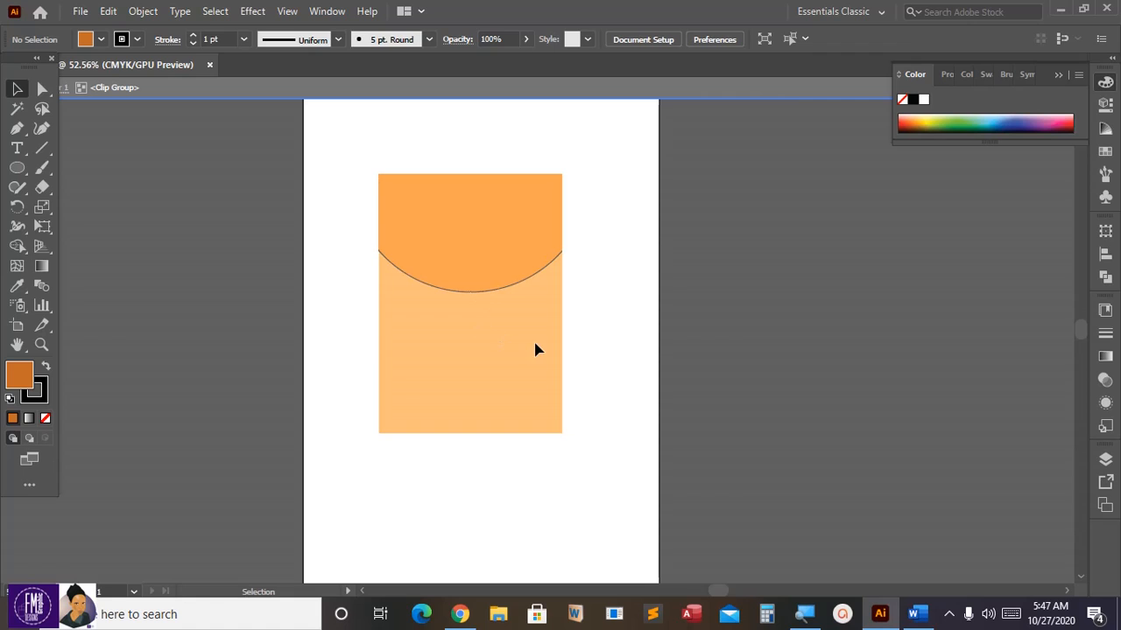
# - Fill the rectangle inside the clip group with a dark orange
pyautogui.click(528, 267)
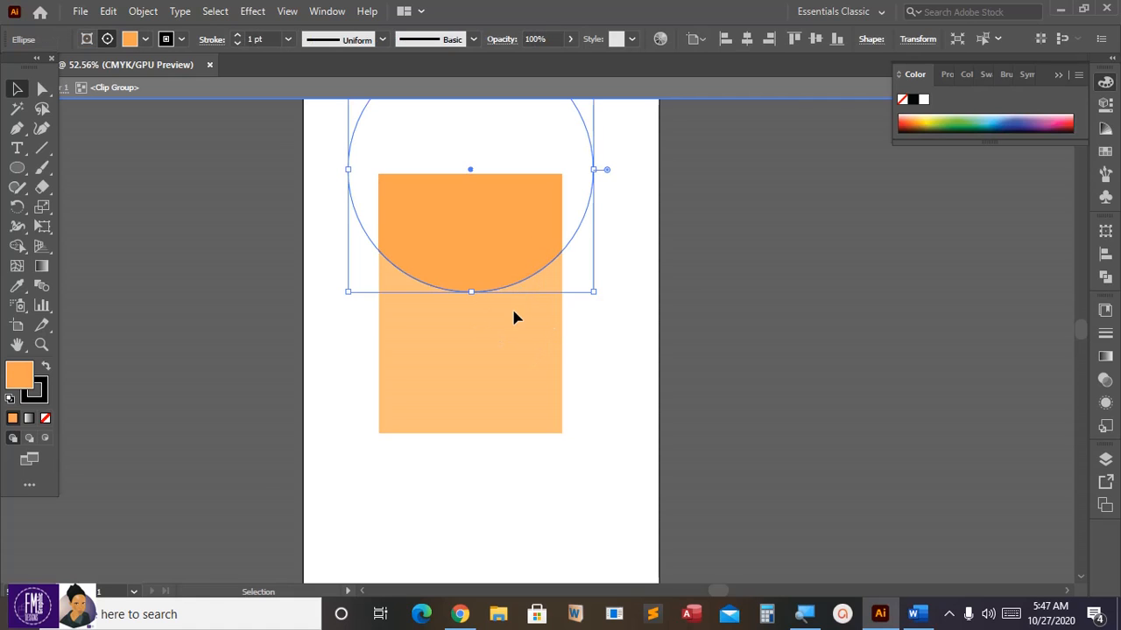
pyautogui.click(511, 307)
pyautogui.click(560, 431)
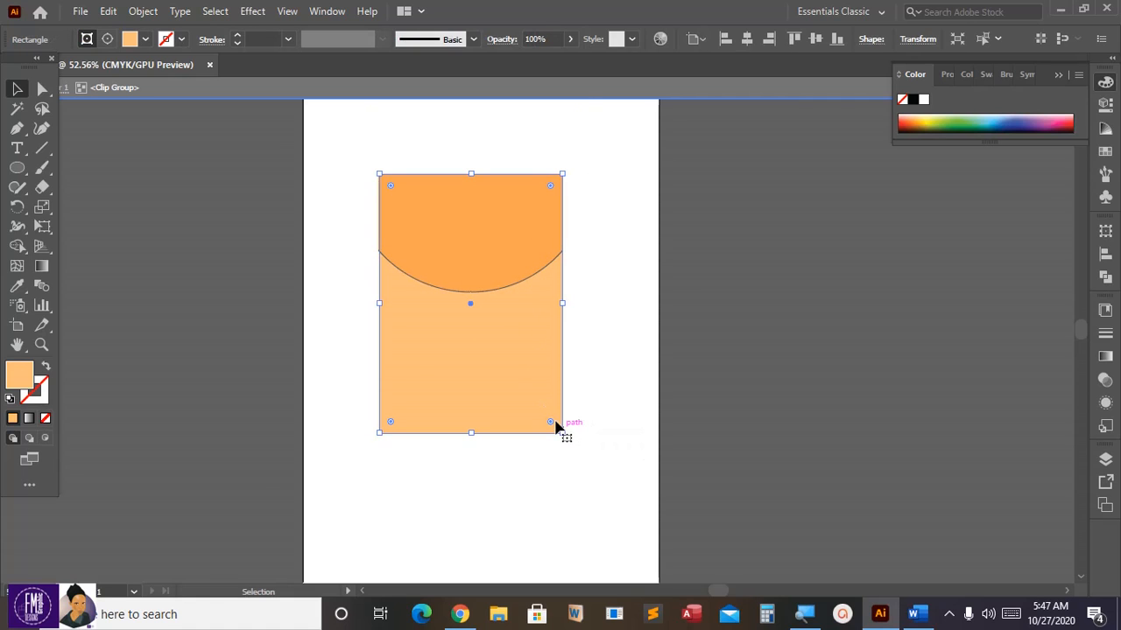
pyautogui.doubleClick(21, 374)
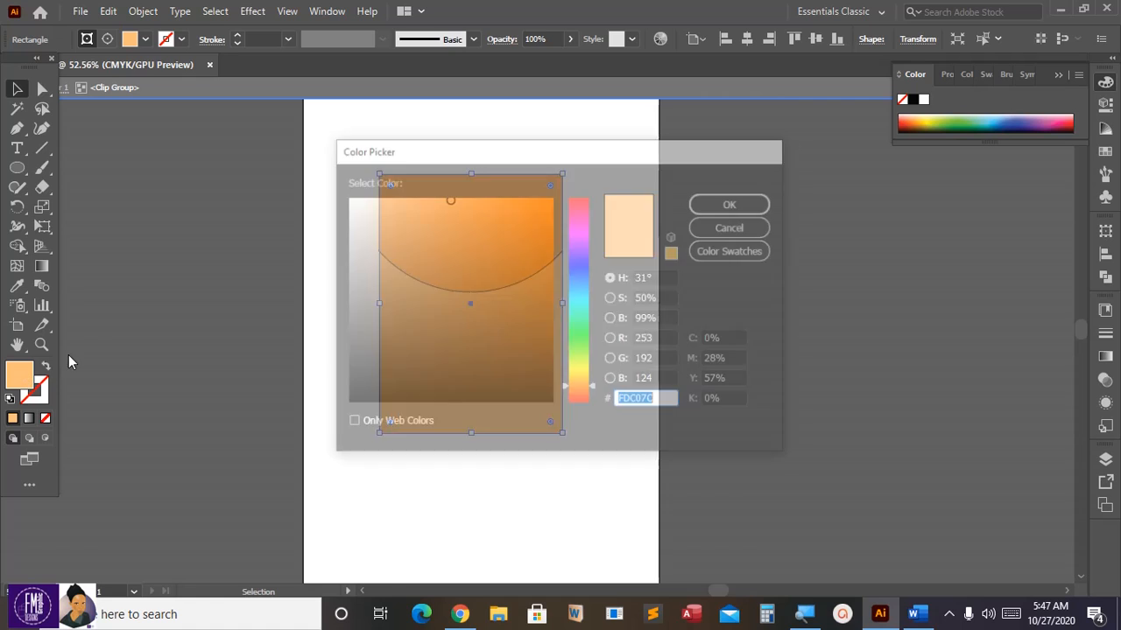
pyautogui.click(532, 271)
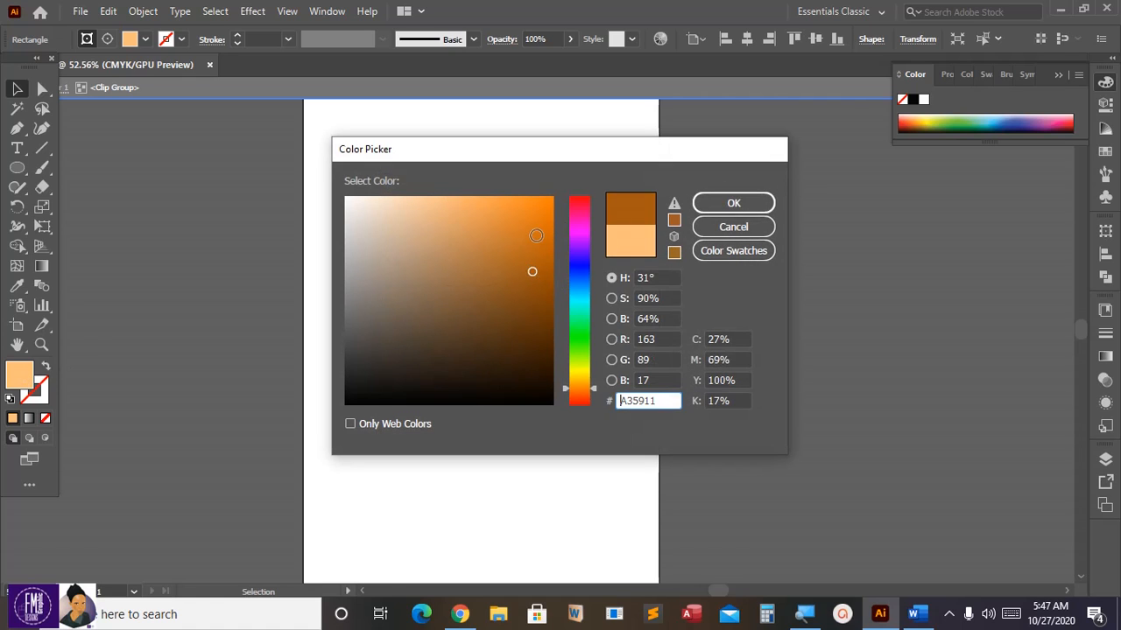
pyautogui.click(536, 235)
pyautogui.click(711, 200)
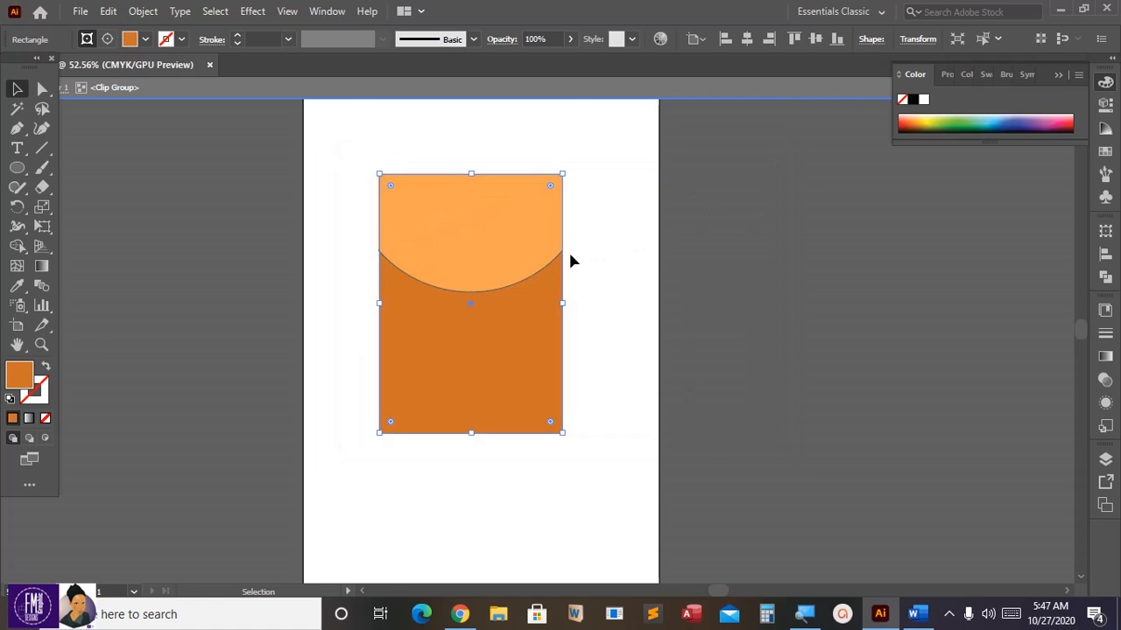
# - Remove the black stroke from the circle inside the clip group by setting it to None
pyautogui.click(526, 243)
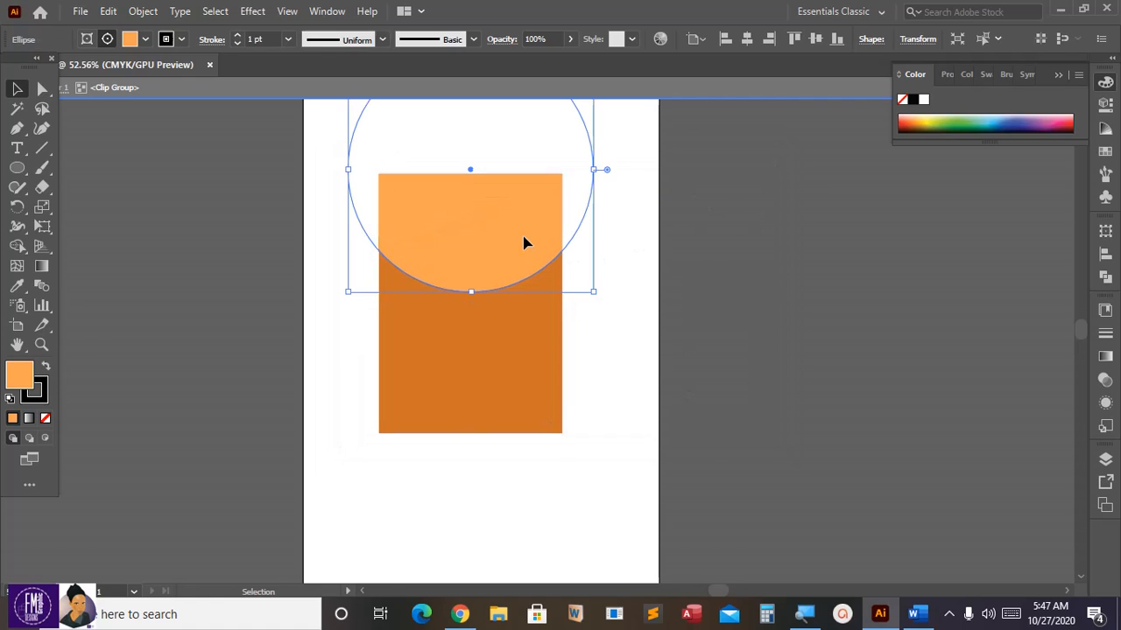
pyautogui.click(173, 40)
pyautogui.click(180, 41)
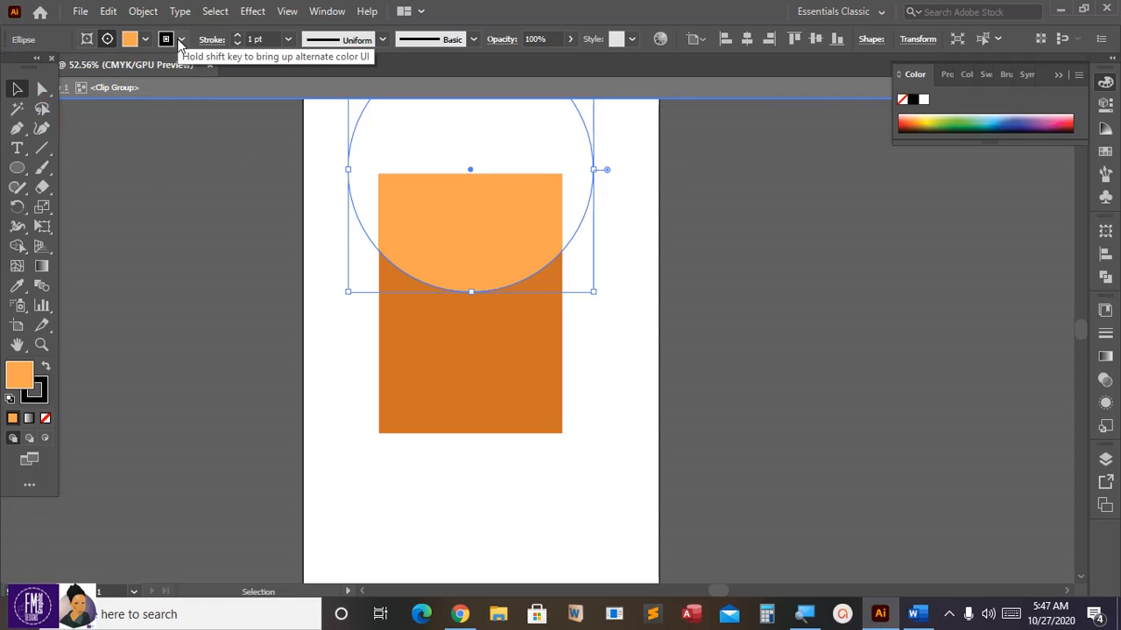
pyautogui.click(182, 41)
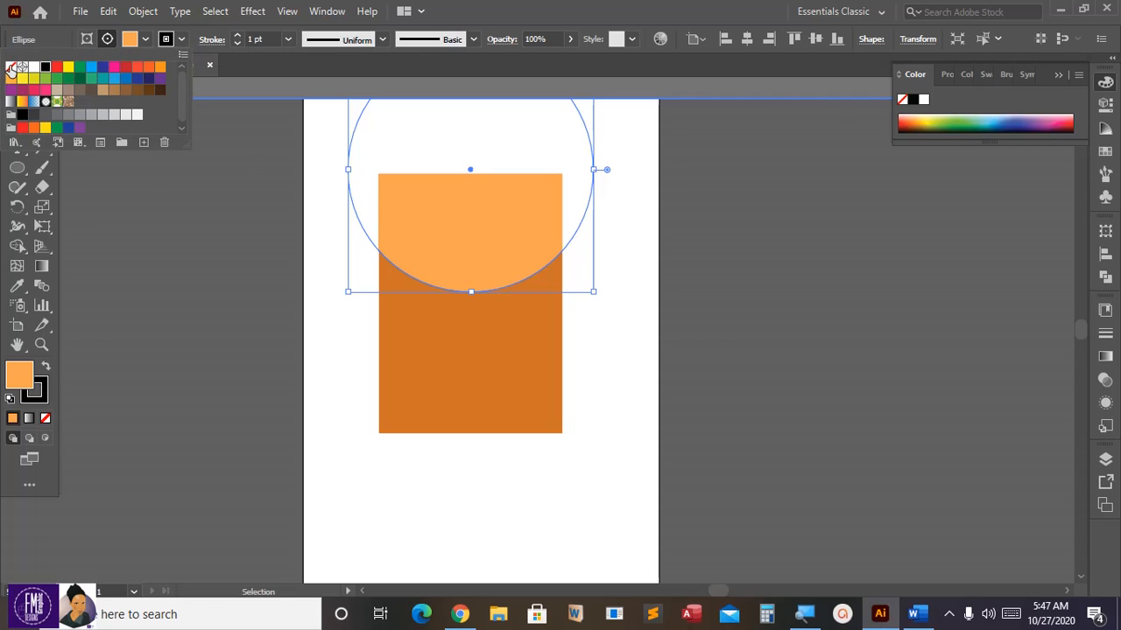
pyautogui.click(10, 68)
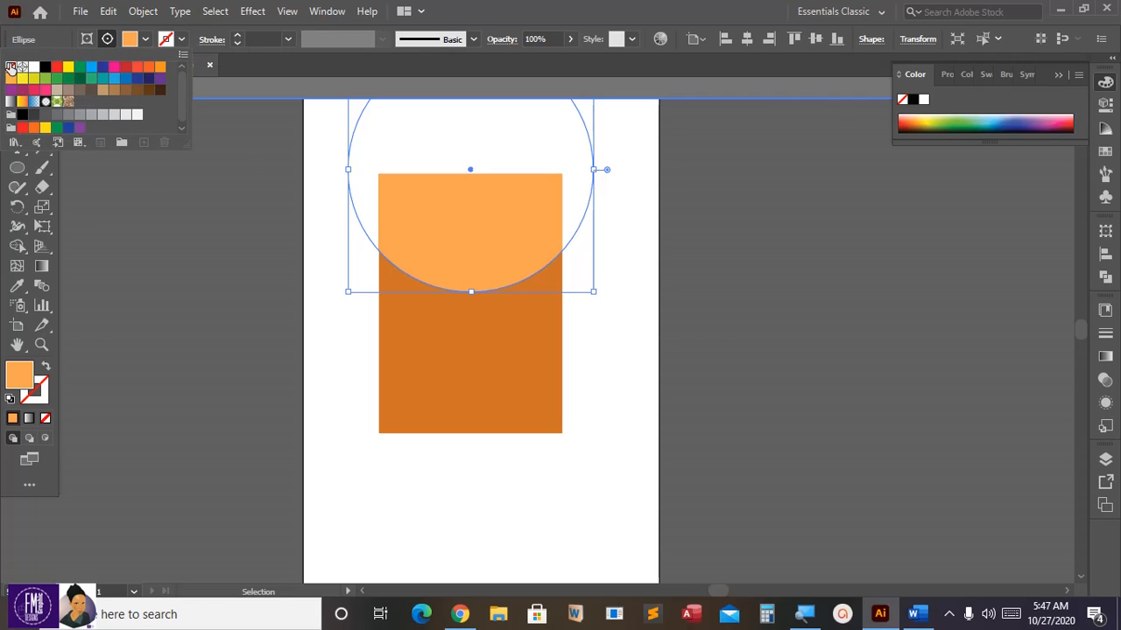
# - Duplicate the circle inside the clip group and shift the copy slightly upward so a thin rim of the original shows
pyautogui.click(465, 234)
pyautogui.press('a')
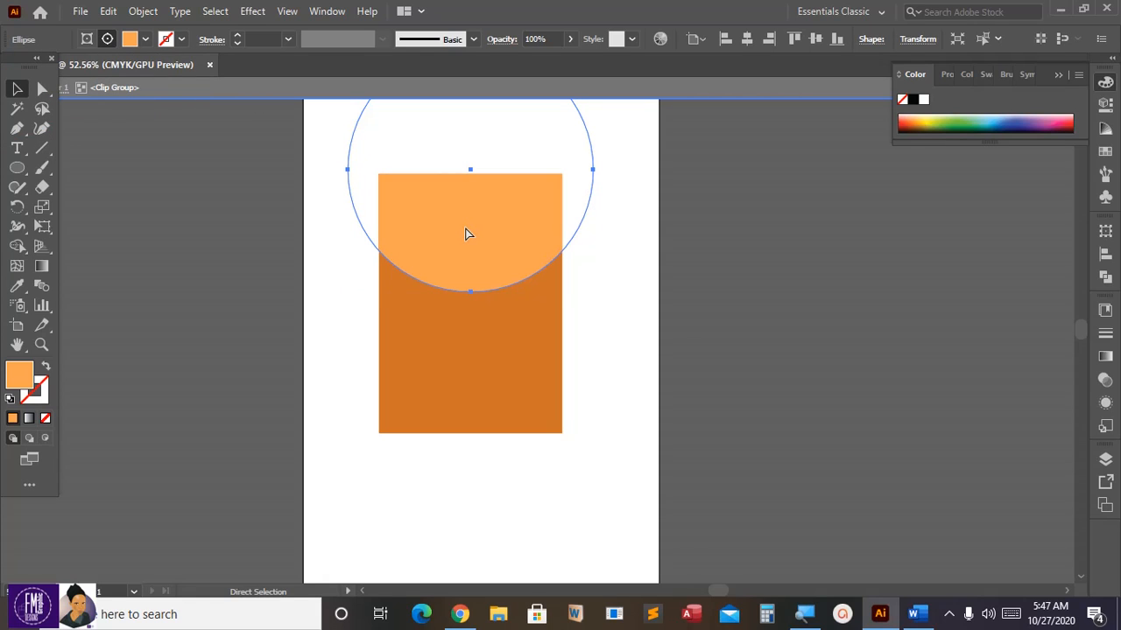
pyautogui.moveTo(466, 235)
pyautogui.mouseDown()
pyautogui.moveTo(468, 207)
pyautogui.moveTo(464, 230)
pyautogui.mouseUp()
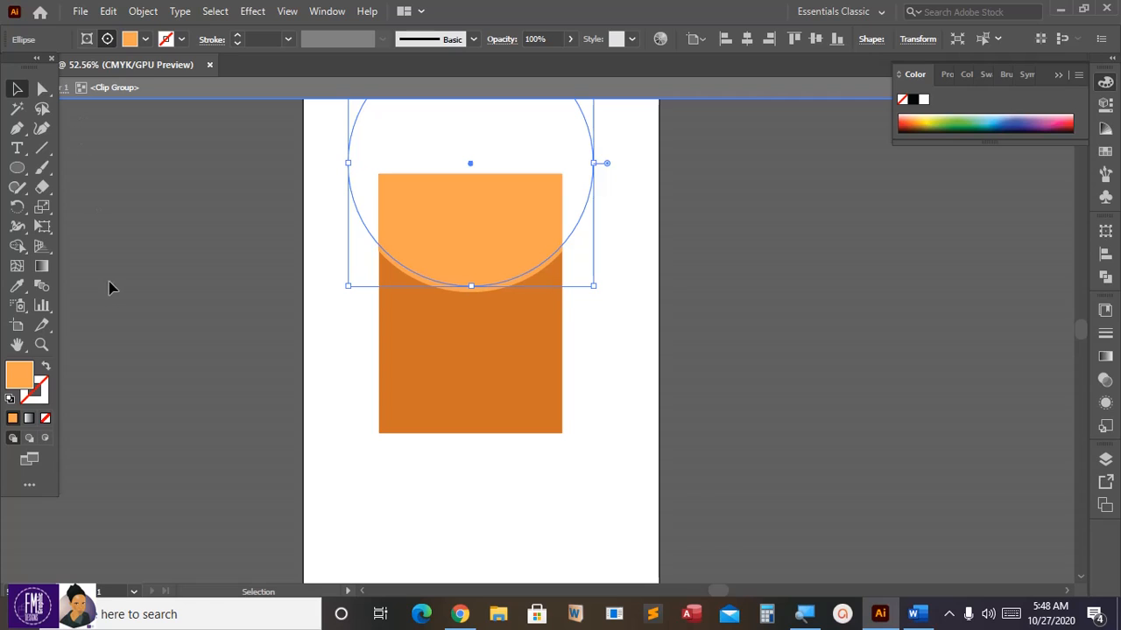
# - Fill the upper circle copy with the lighter orange #F9AA69
pyautogui.doubleClick(23, 377)
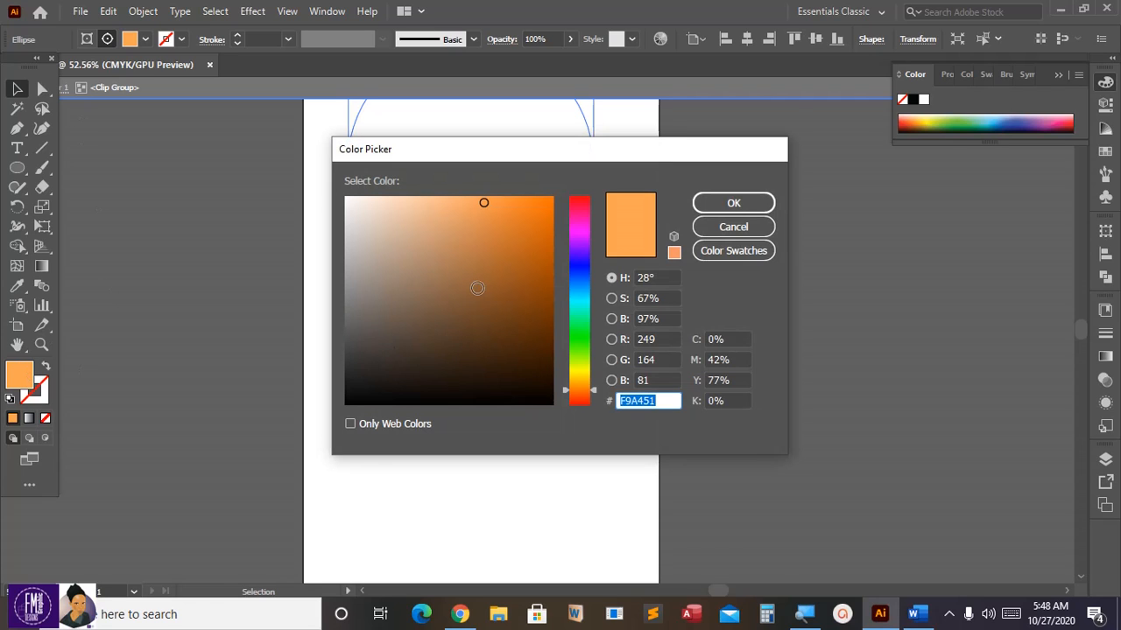
pyautogui.click(465, 200)
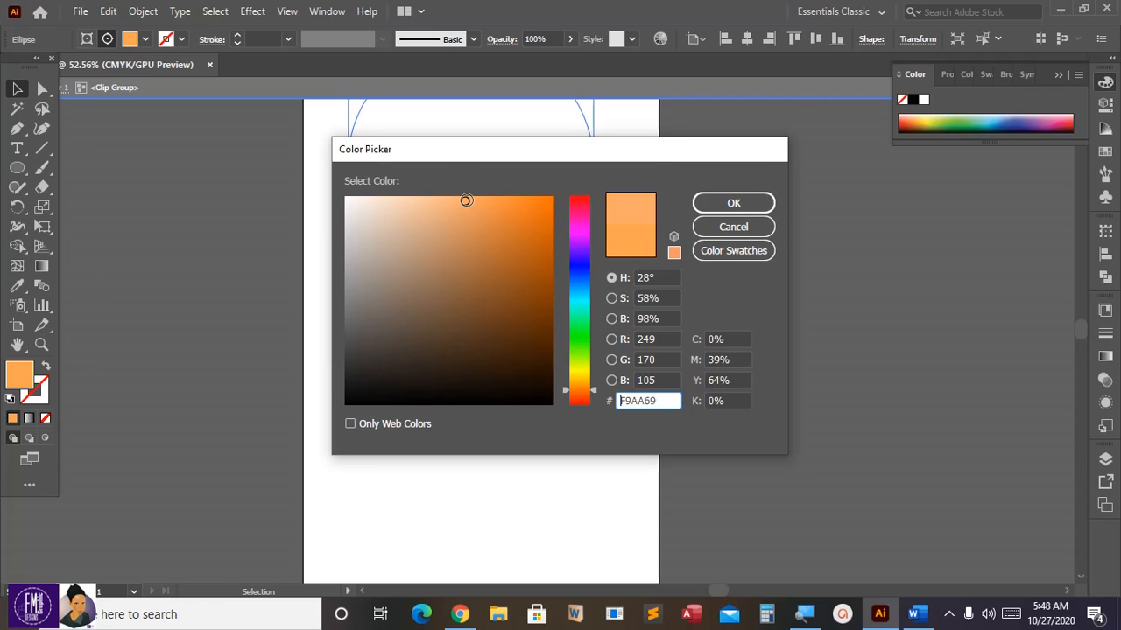
pyautogui.click(705, 205)
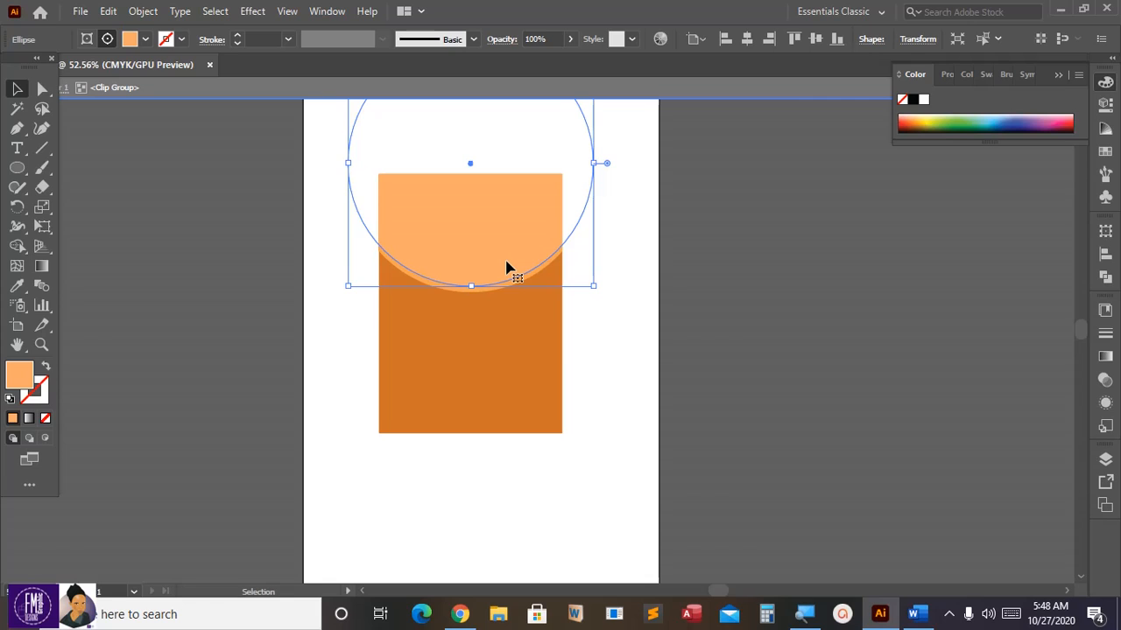
# - Nudge the lighter circle copy slightly right and down, and exit isolation mode
pyautogui.press('Right')
pyautogui.press('Right')
pyautogui.press('Right')
pyautogui.press('Right')
pyautogui.press('Down')
pyautogui.press('Down')
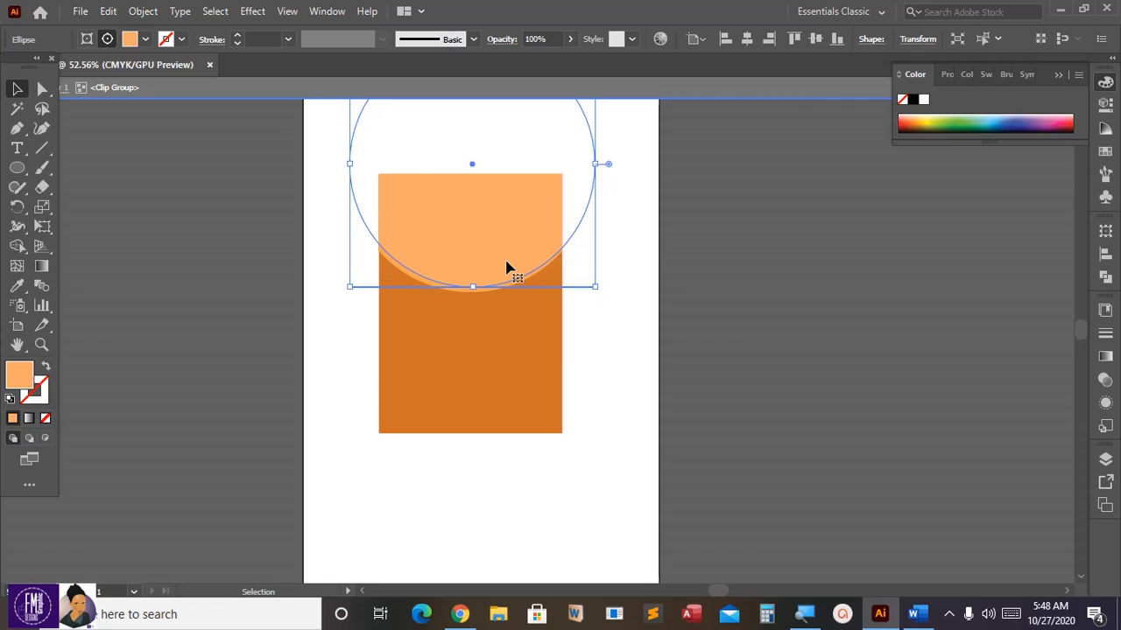
pyautogui.press('Right')
pyautogui.press('Right')
pyautogui.press('Right')
pyautogui.press('Right')
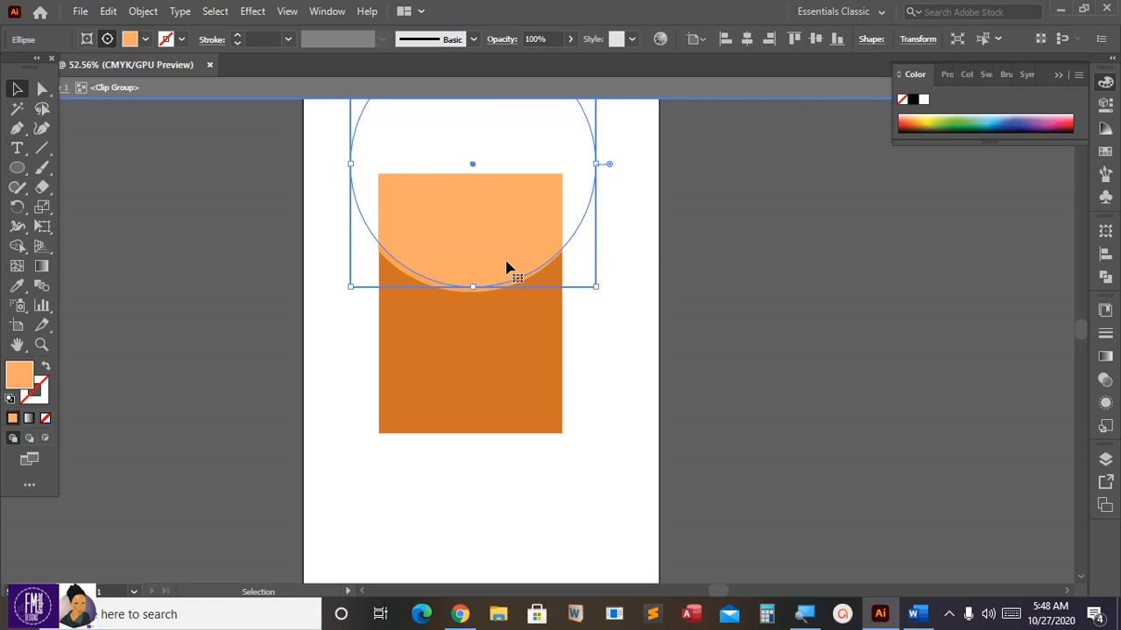
pyautogui.doubleClick(596, 317)
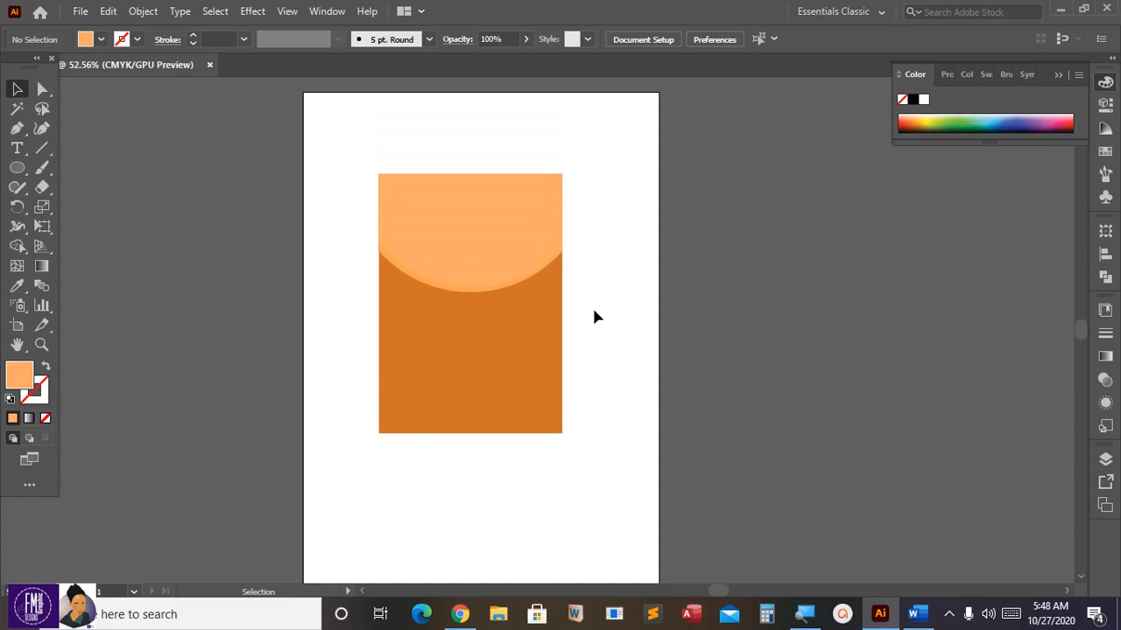
pyautogui.hotkey('ctrl', '=')
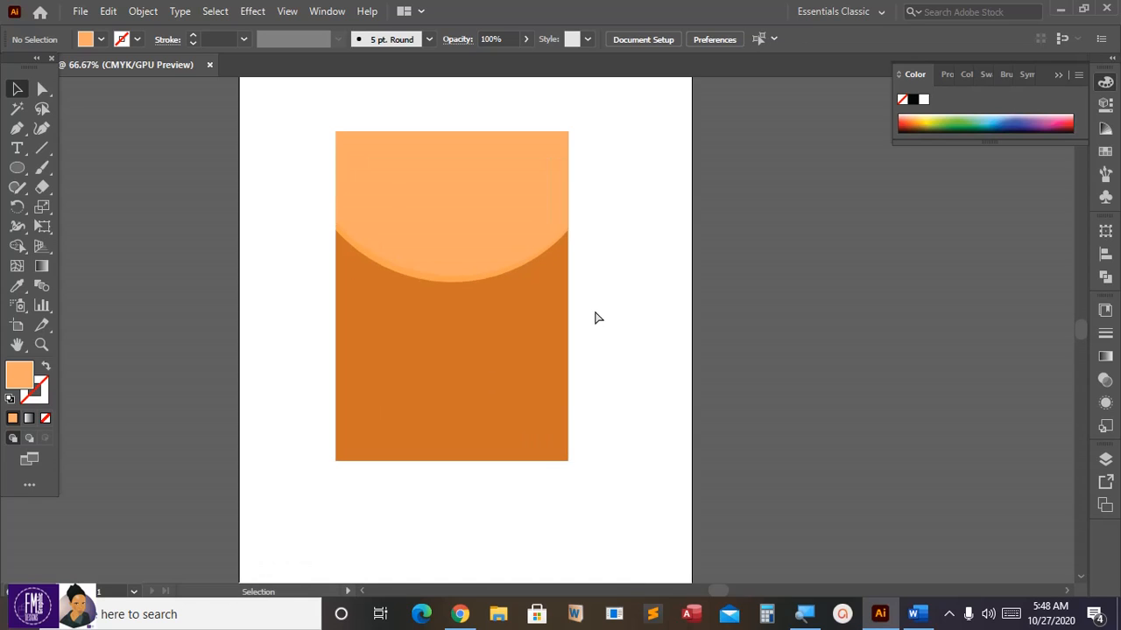
pyautogui.scroll(2, 493, 275)
pyautogui.scroll(-3, 493, 273)
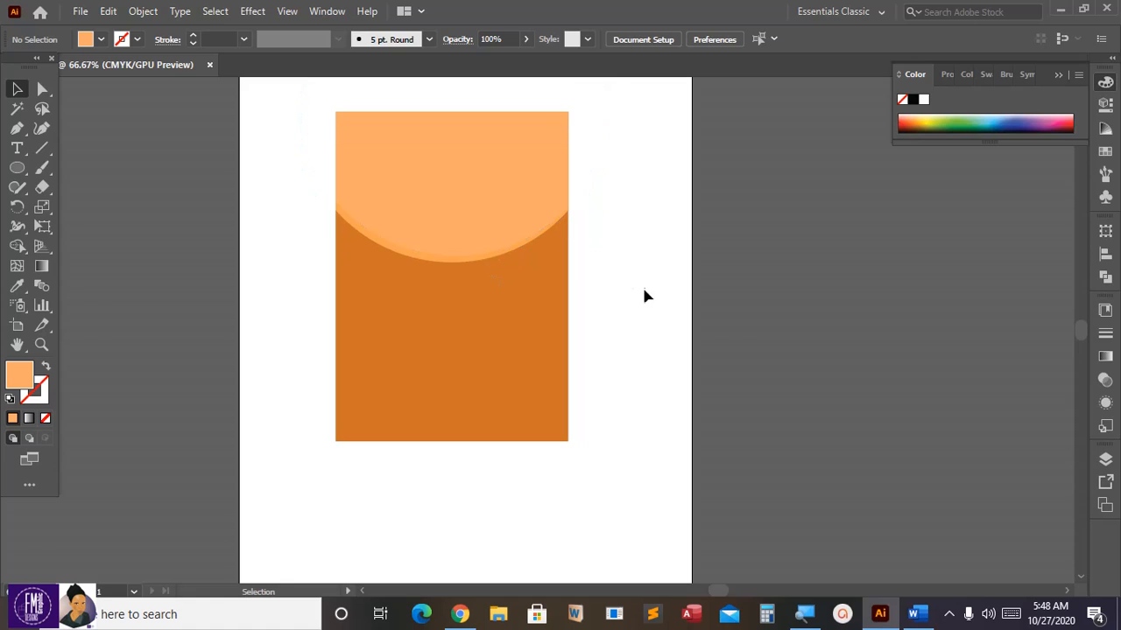
pyautogui.scroll(1, 610, 324)
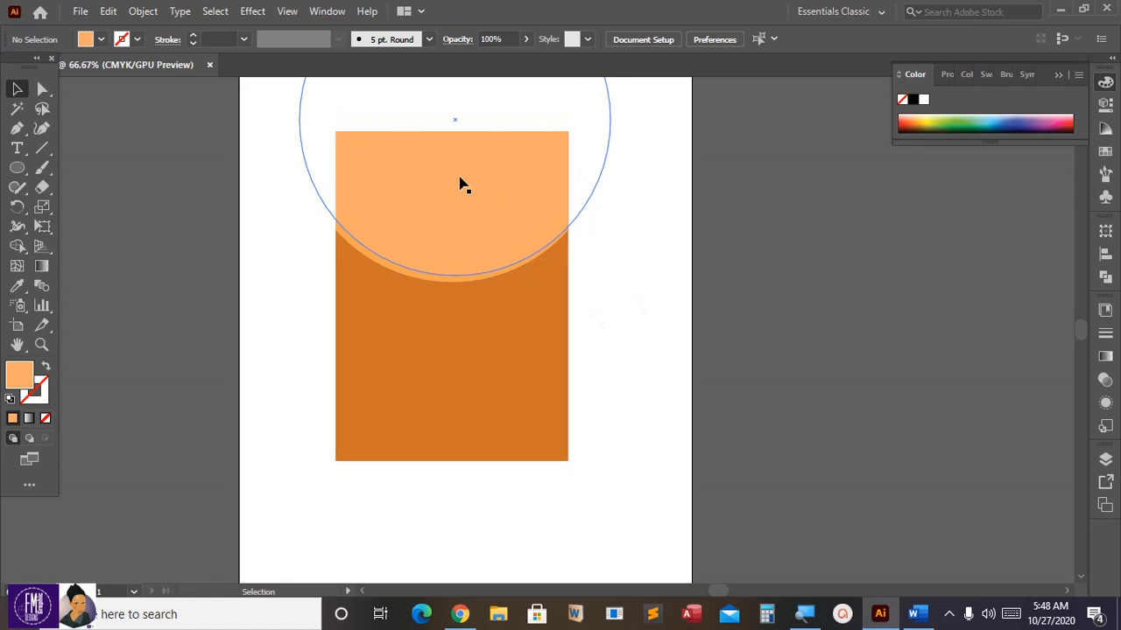
pyautogui.scroll(-2, 637, 326)
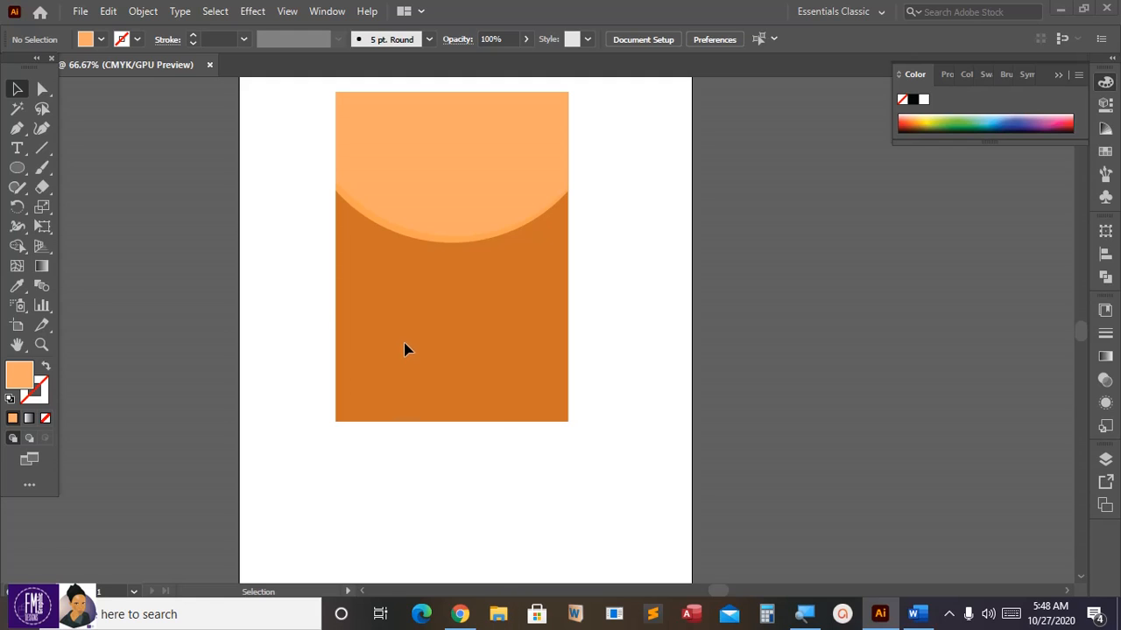
# - Switch to File Explorer and copy the portrait photo fb118626-079d-4f24-b204-f96cca967912.jpg from the Pictures folder
pyautogui.press('super+e')
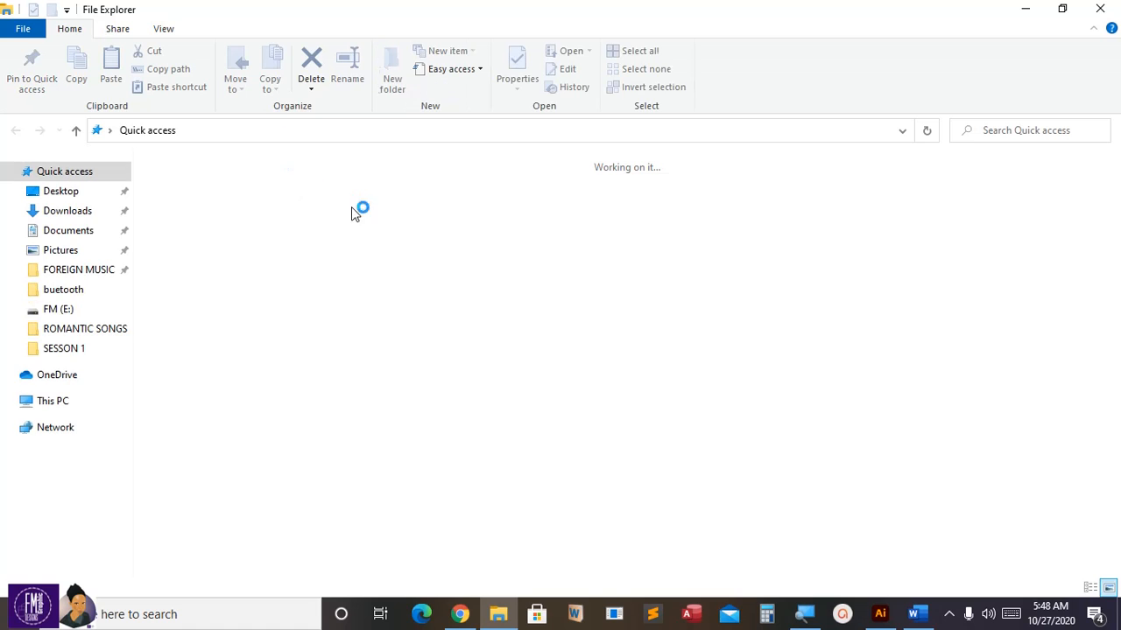
pyautogui.click(84, 253)
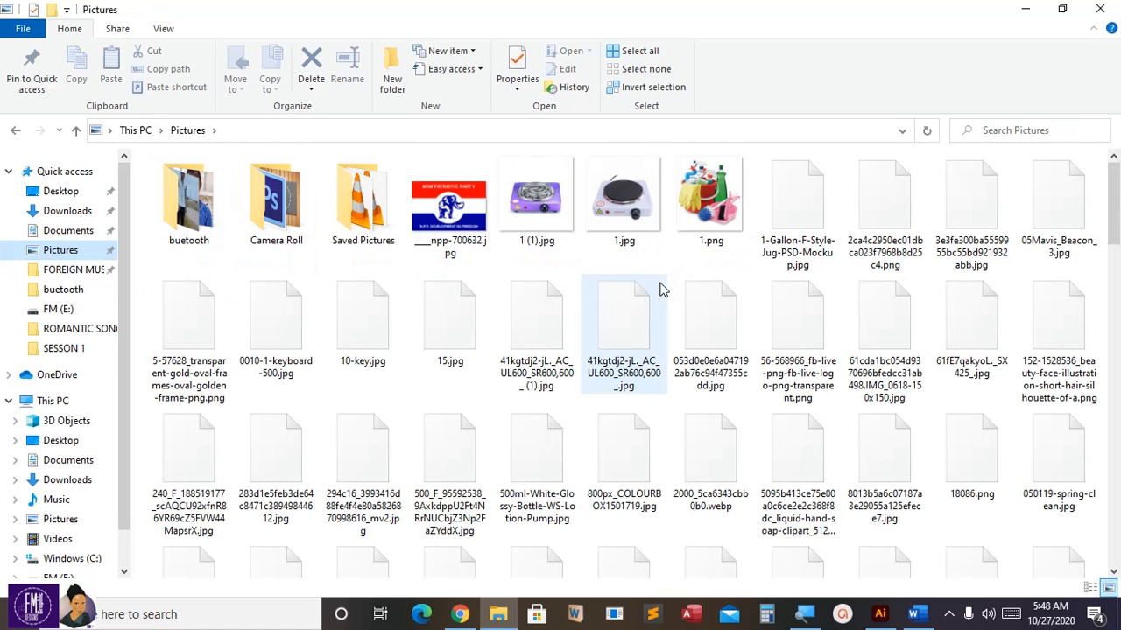
pyautogui.scroll(-3, 663, 289)
pyautogui.scroll(-15, 662, 289)
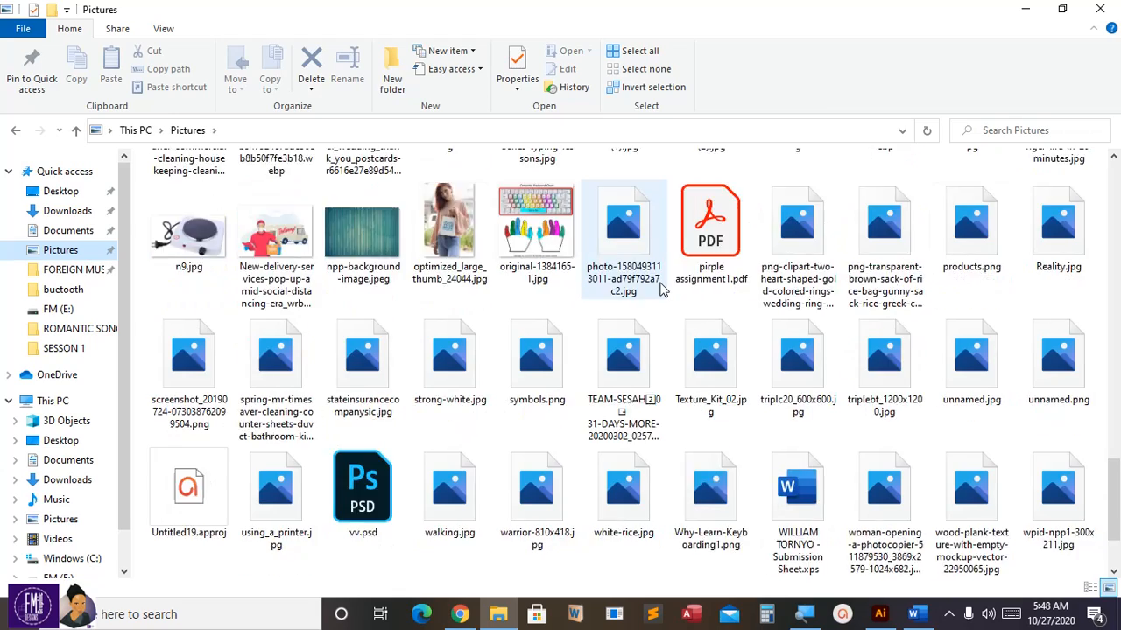
pyautogui.scroll(8, 663, 289)
pyautogui.scroll(3, 663, 289)
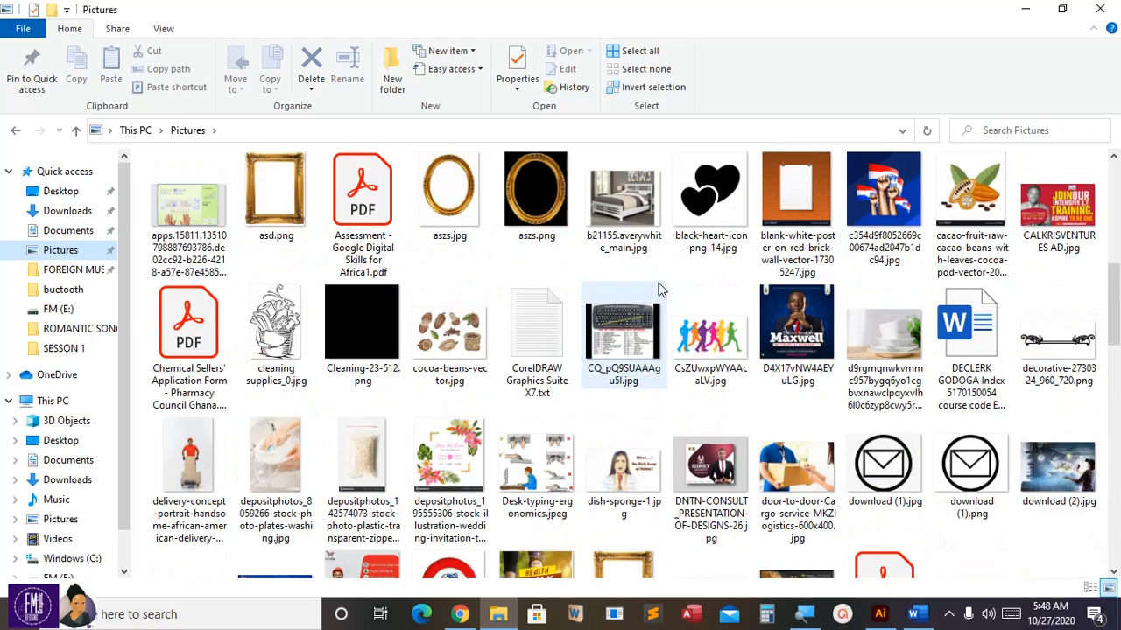
pyautogui.scroll(-3, 661, 291)
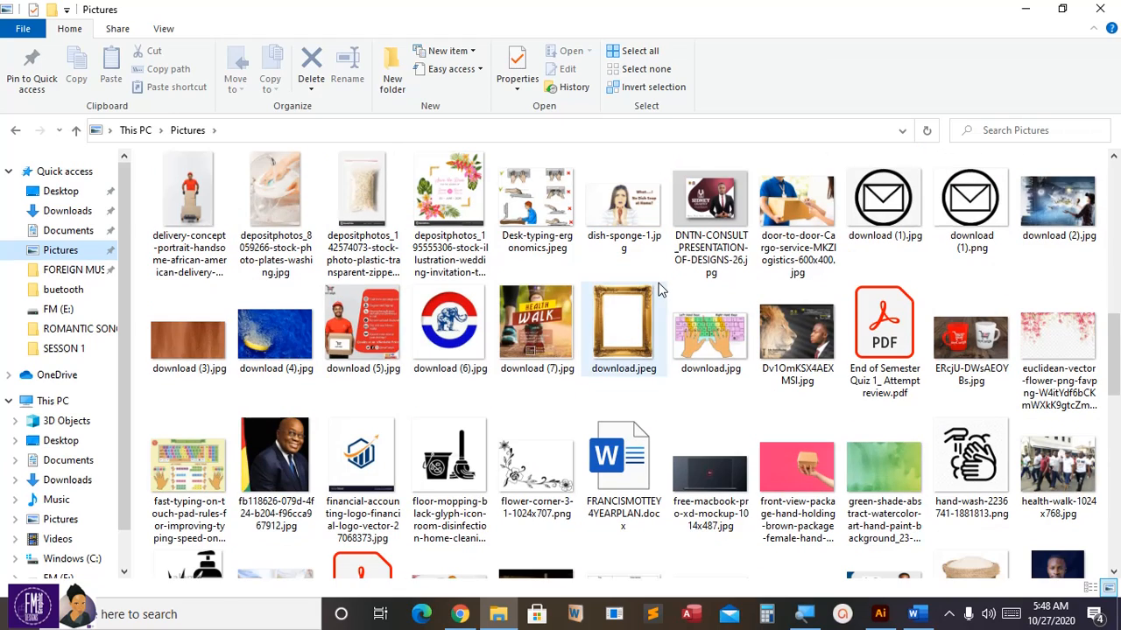
pyautogui.click(273, 433)
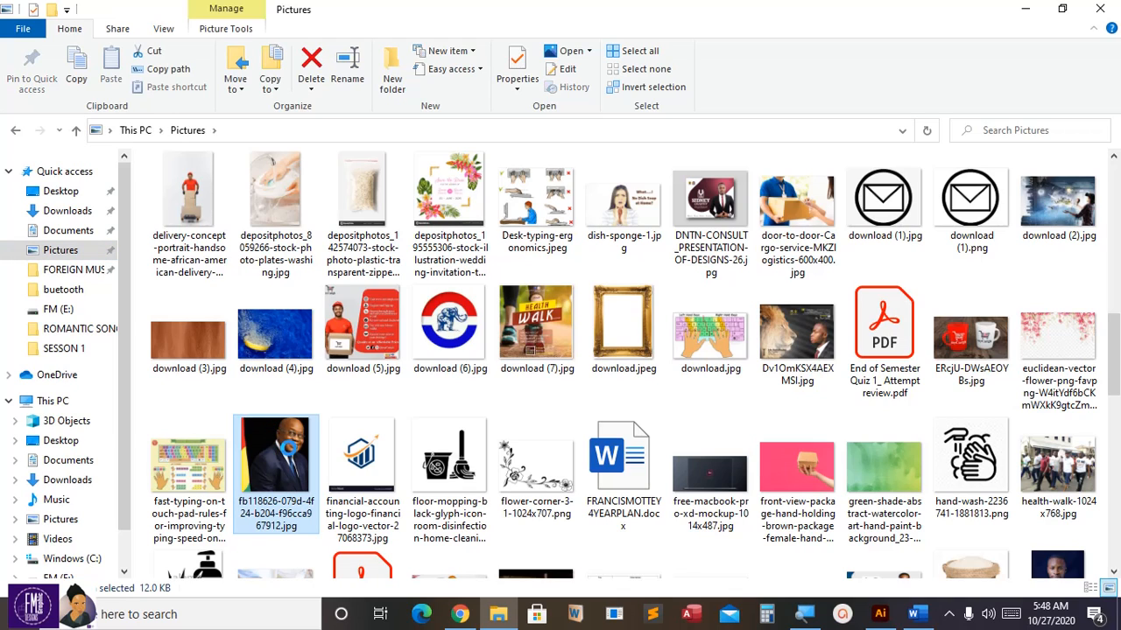
pyautogui.rightClick(275, 444)
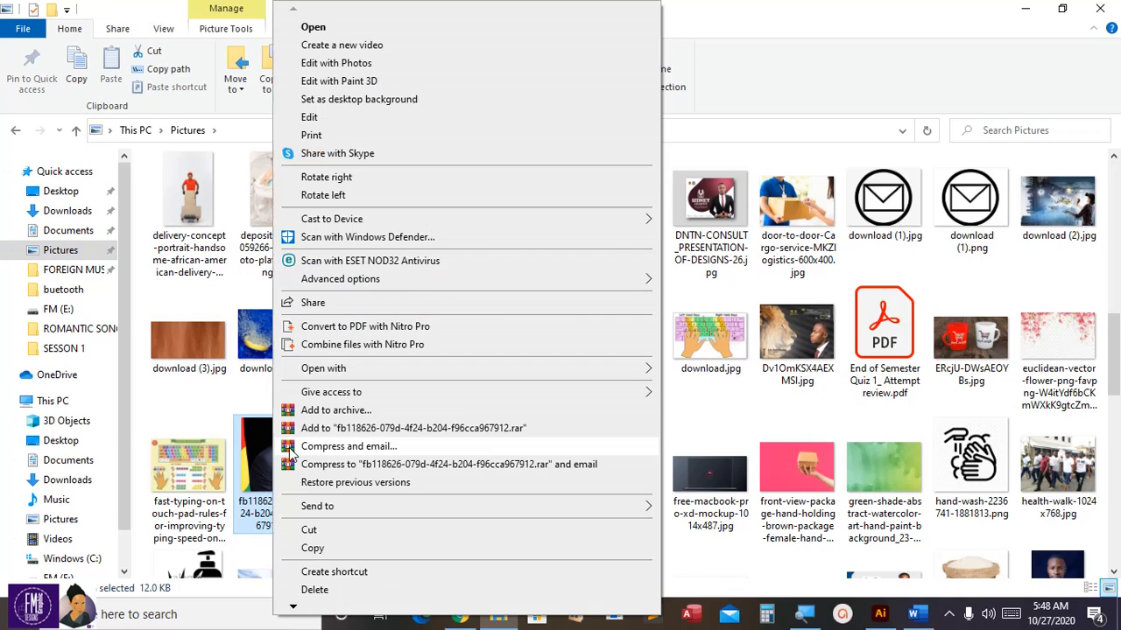
pyautogui.click(314, 550)
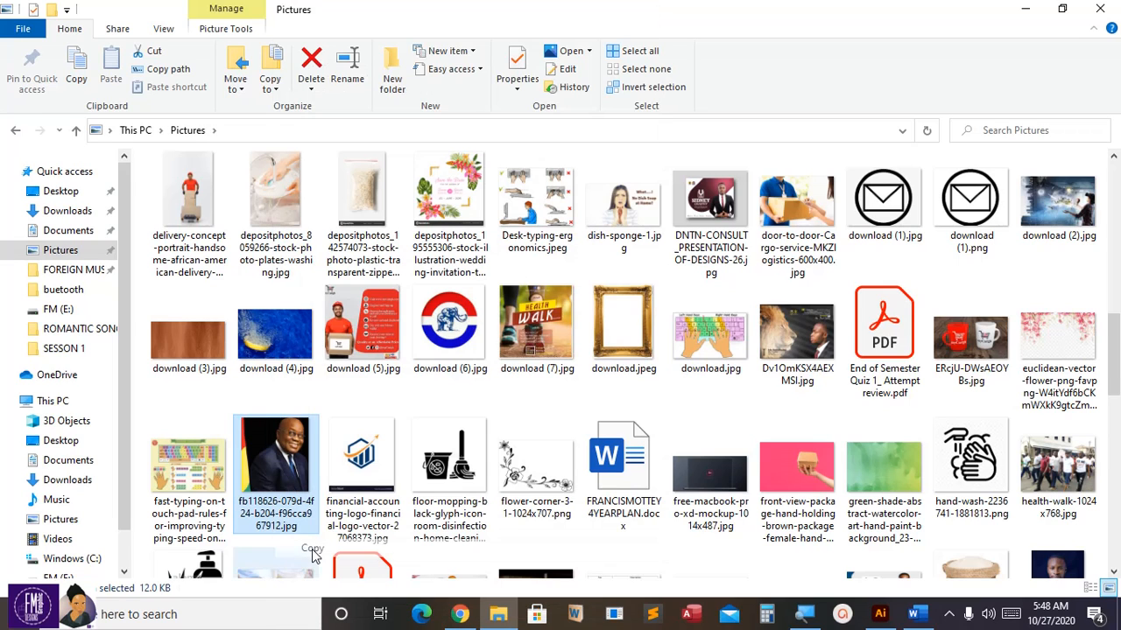
# - Switch back to Illustrator, paste three copies of the portrait photo and place them outside the artboard, beside the clip group
pyautogui.click(880, 614)
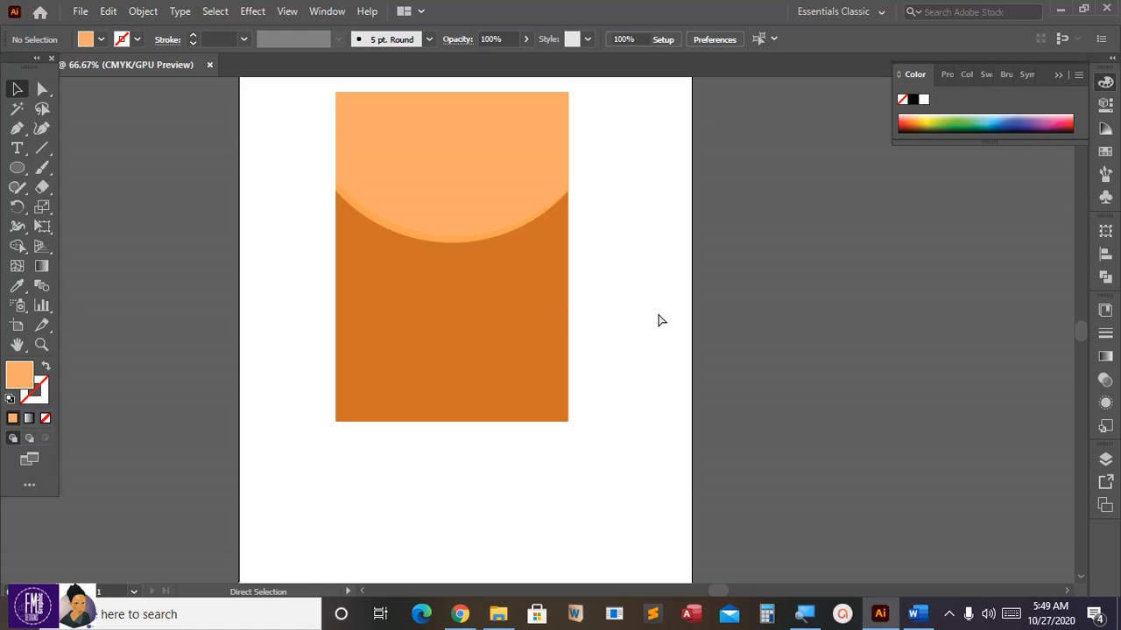
pyautogui.hotkey('ctrl', 'v')
pyautogui.moveTo(598, 405); pyautogui.dragTo(813, 275)
pyautogui.moveTo(656, 218); pyautogui.dragTo(788, 195)
pyautogui.moveTo(647, 382); pyautogui.dragTo(810, 378)
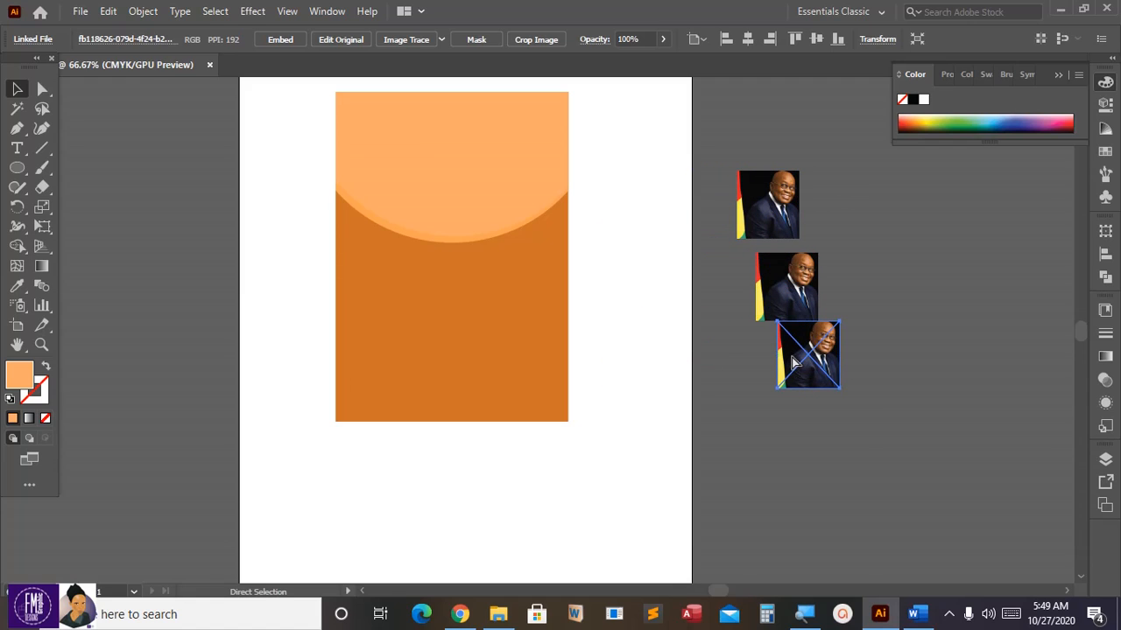
pyautogui.scroll(3, 418, 155)
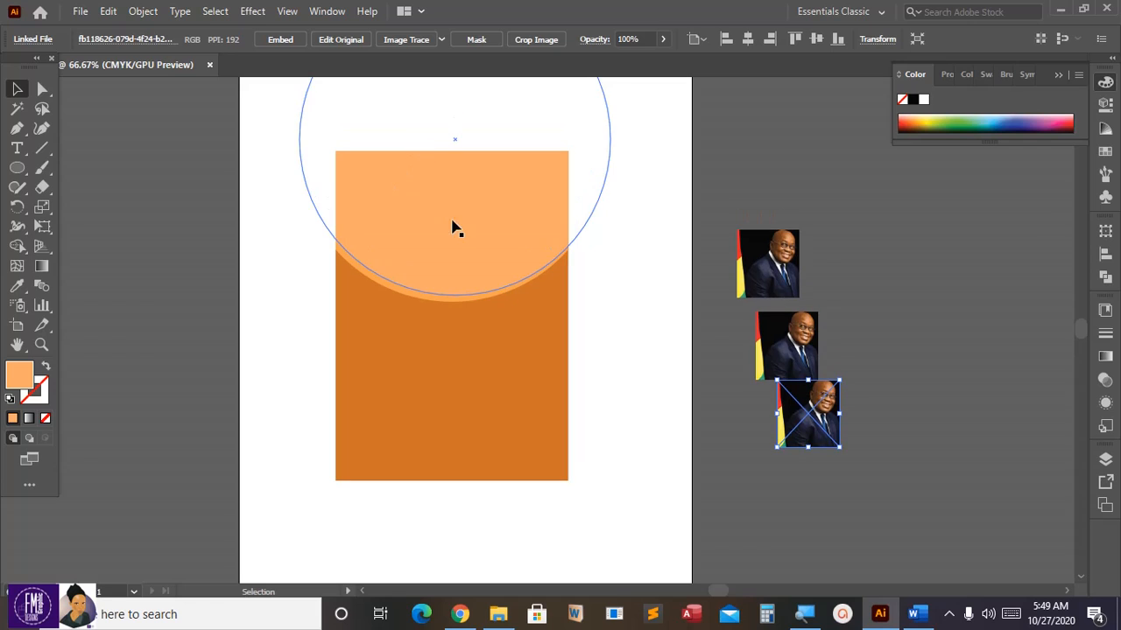
pyautogui.rightClick(464, 230)
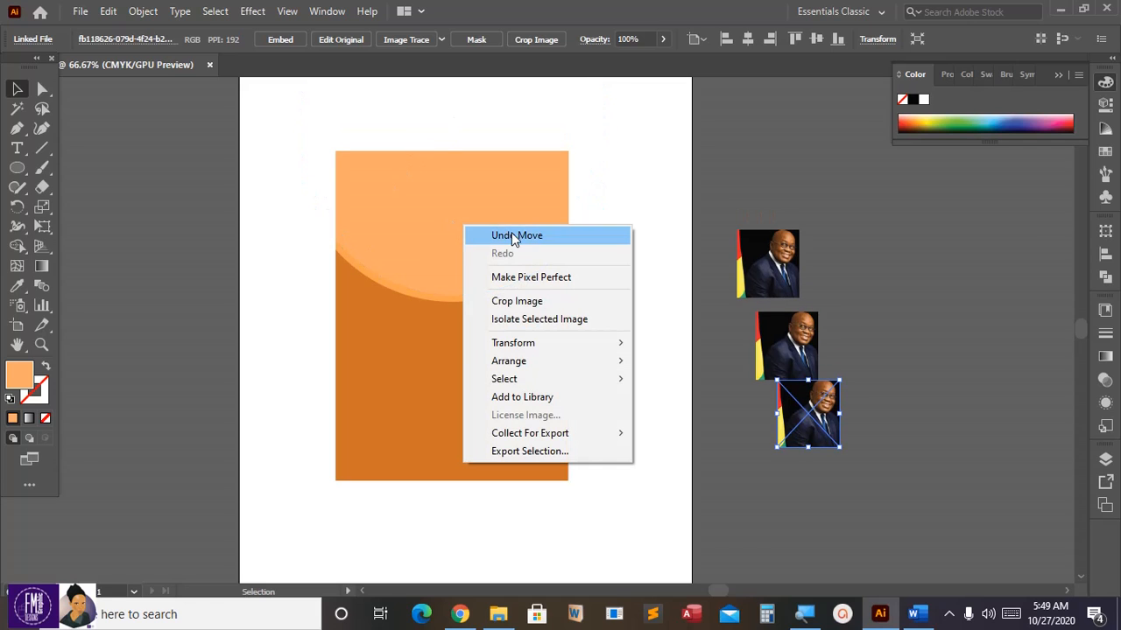
pyautogui.click(540, 321)
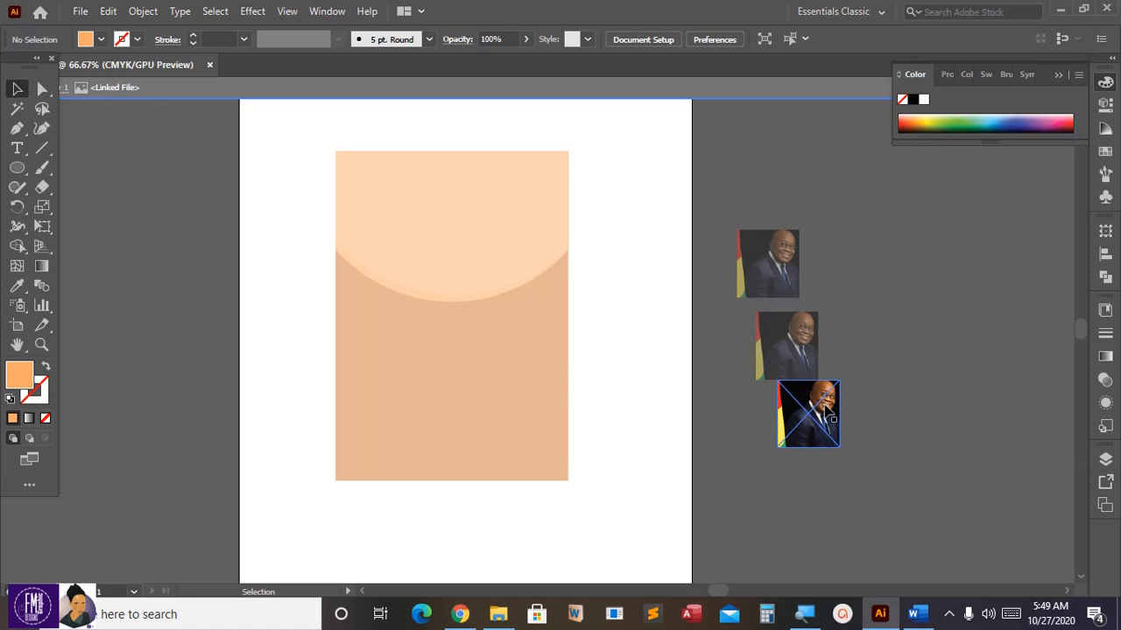
pyautogui.doubleClick(627, 350)
# - Isolate the orange clip group on the artboard and paste the copied portrait photo inside it
pyautogui.click(506, 274)
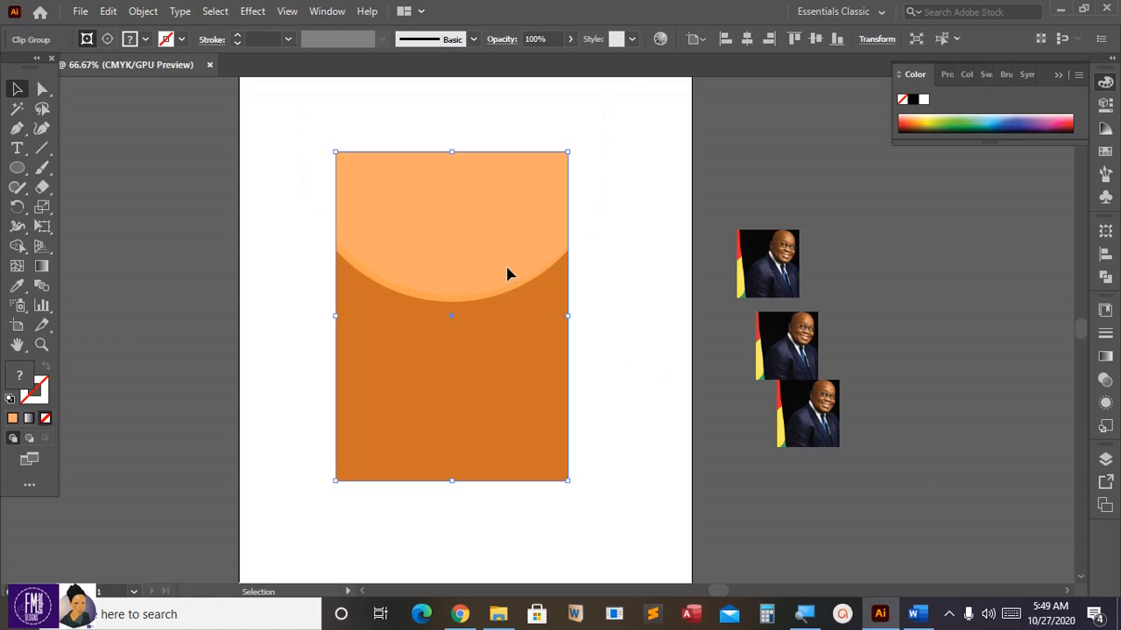
pyautogui.rightClick(492, 272)
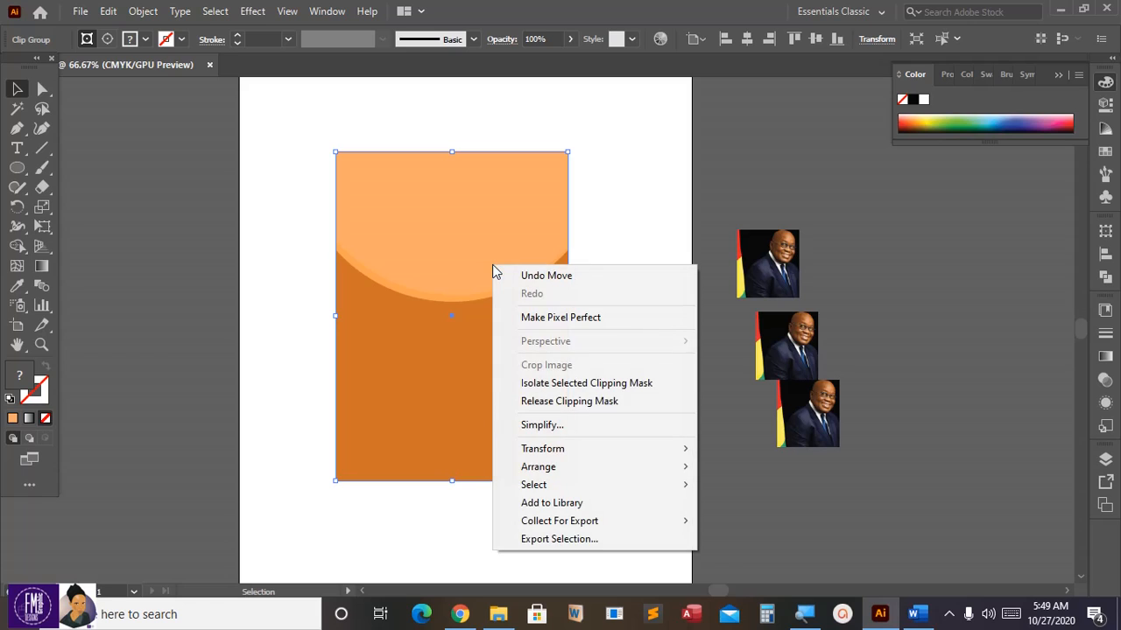
pyautogui.click(572, 385)
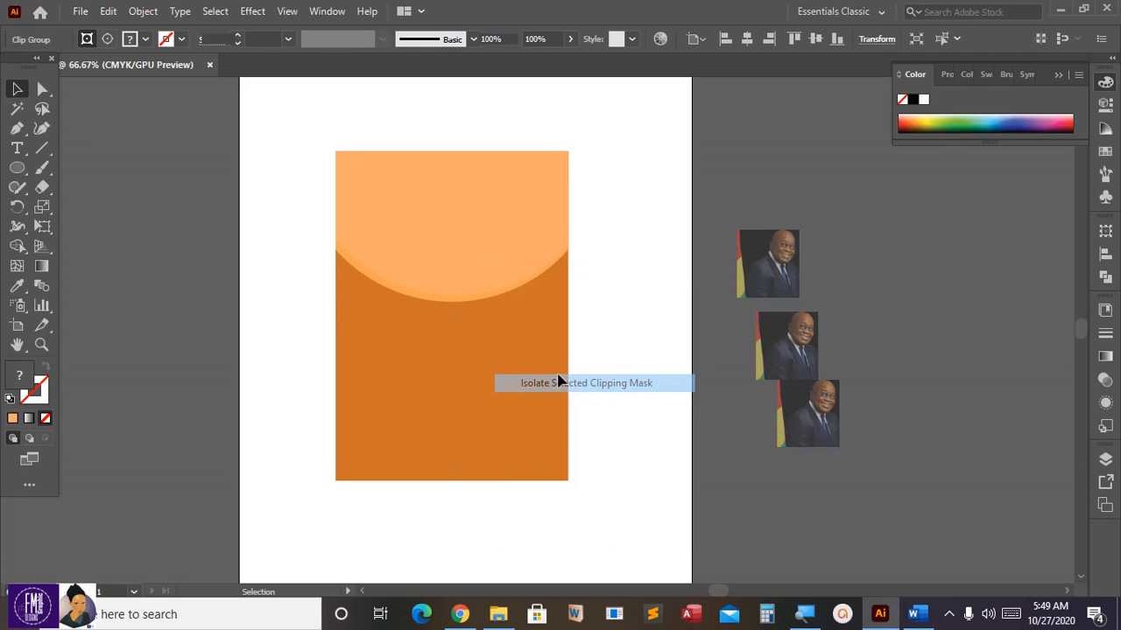
pyautogui.click(492, 261)
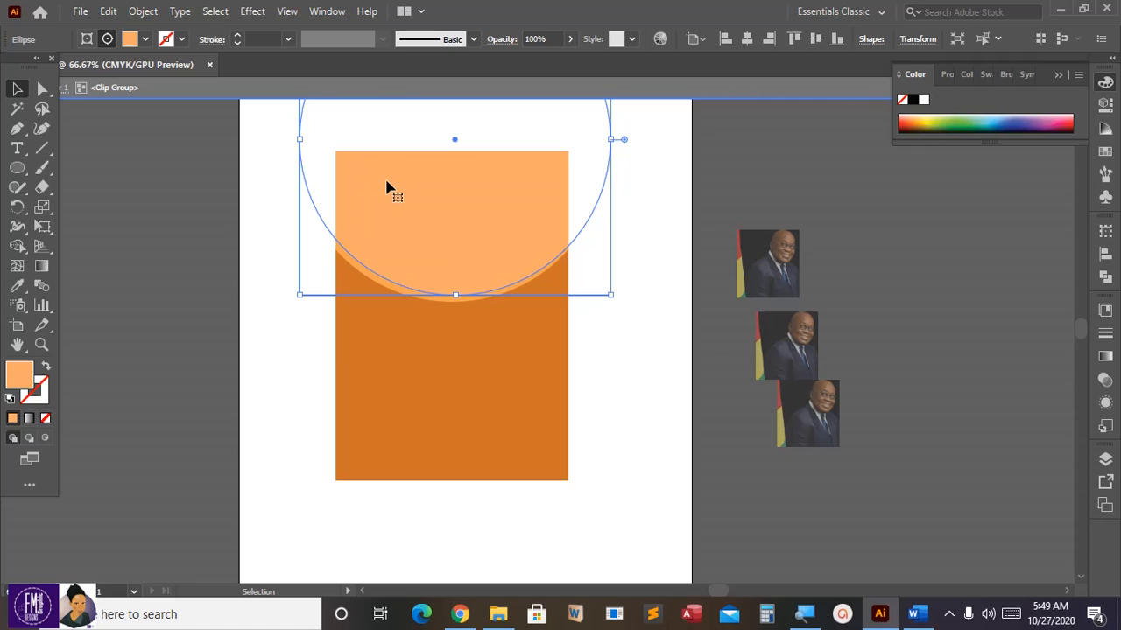
pyautogui.press('a')
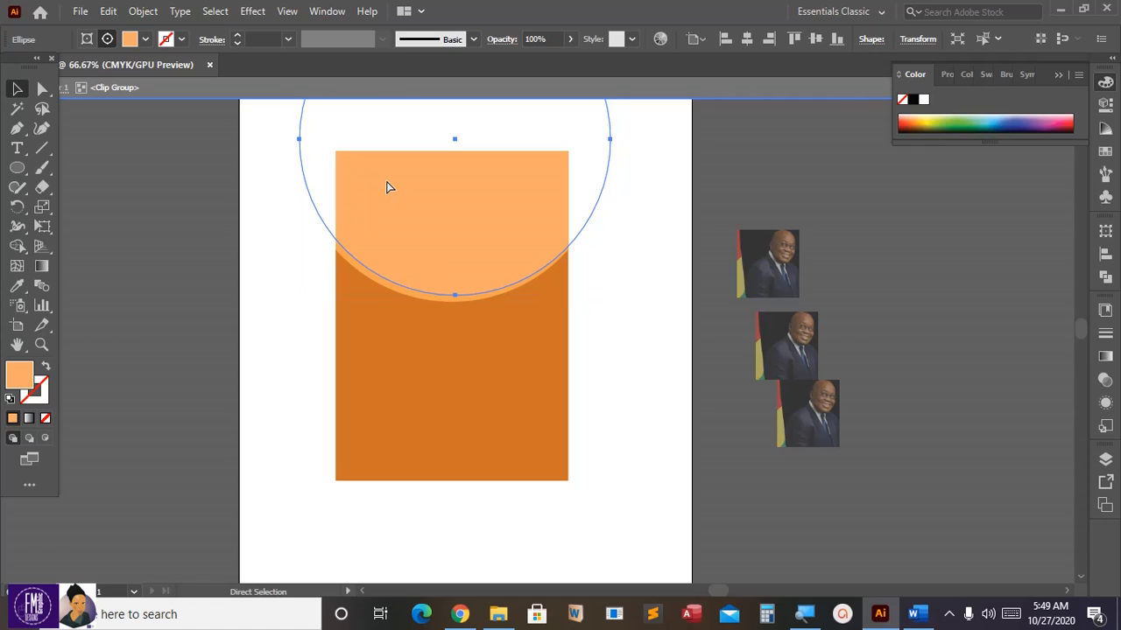
pyautogui.hotkey('ctrl', 'v')
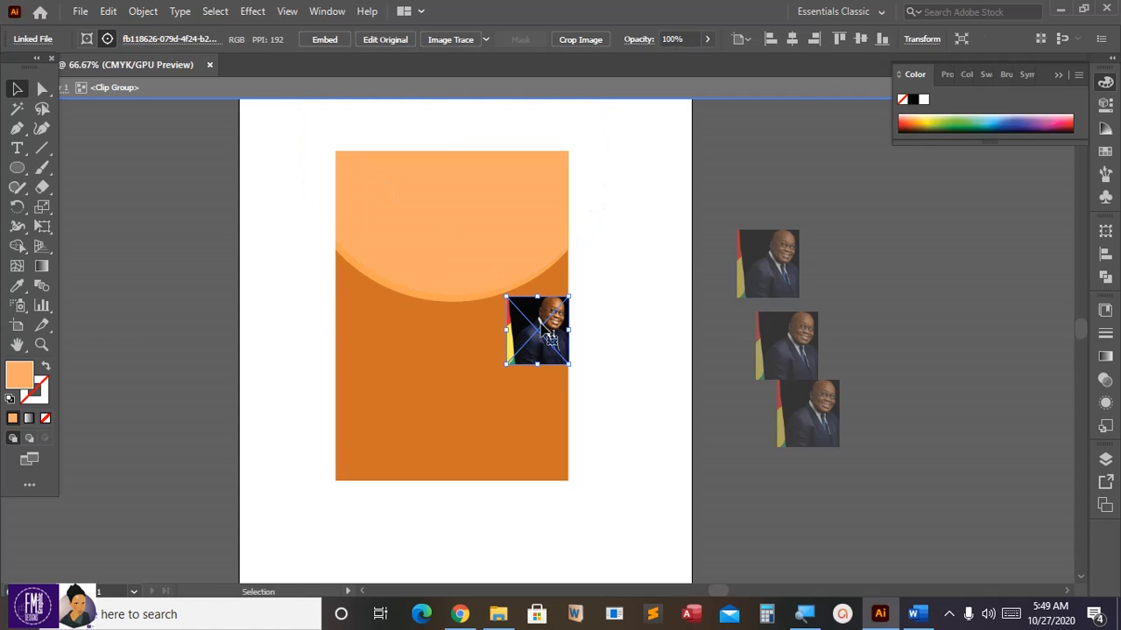
# - Move the pasted portrait onto the upper circle and enlarge it to nearly the width of the orange rectangle
pyautogui.moveTo(538, 312); pyautogui.dragTo(431, 197)
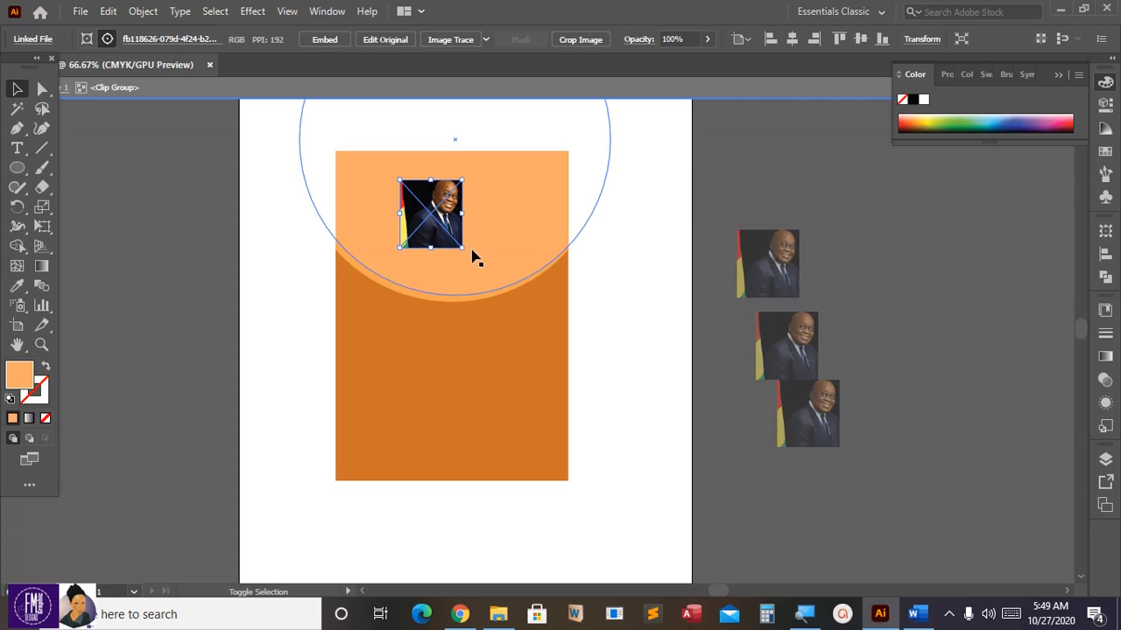
pyautogui.moveTo(467, 253); pyautogui.dragTo(533, 325)
pyautogui.moveTo(485, 259); pyautogui.dragTo(500, 229)
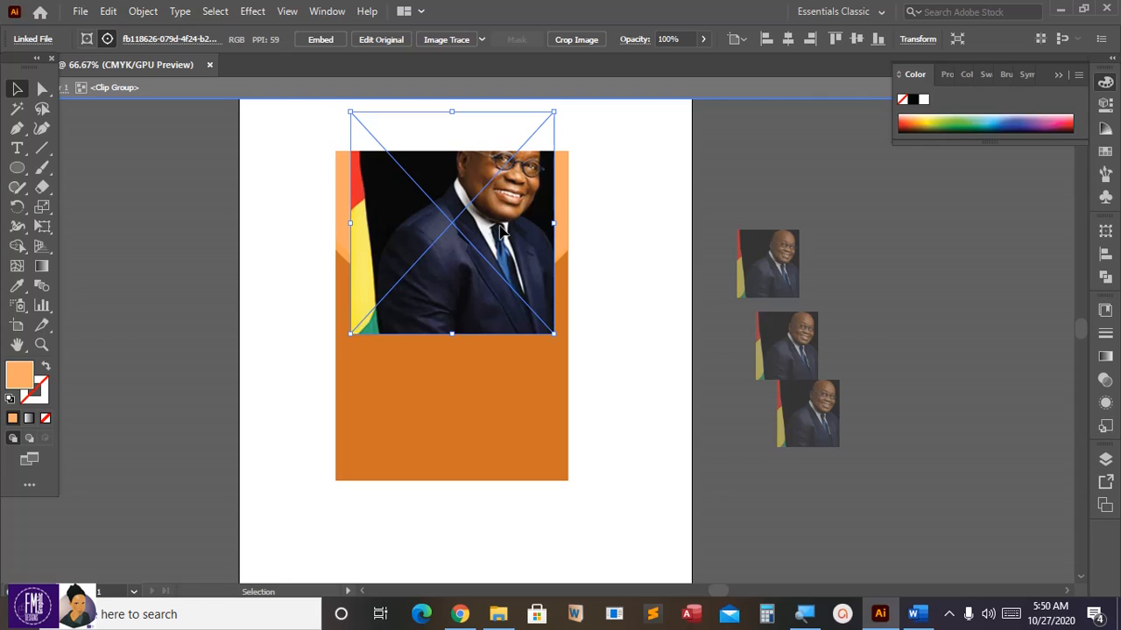
# - Send the portrait backward two levels, behind the front lighter orange circle, and shift it slightly up
pyautogui.rightClick(501, 229)
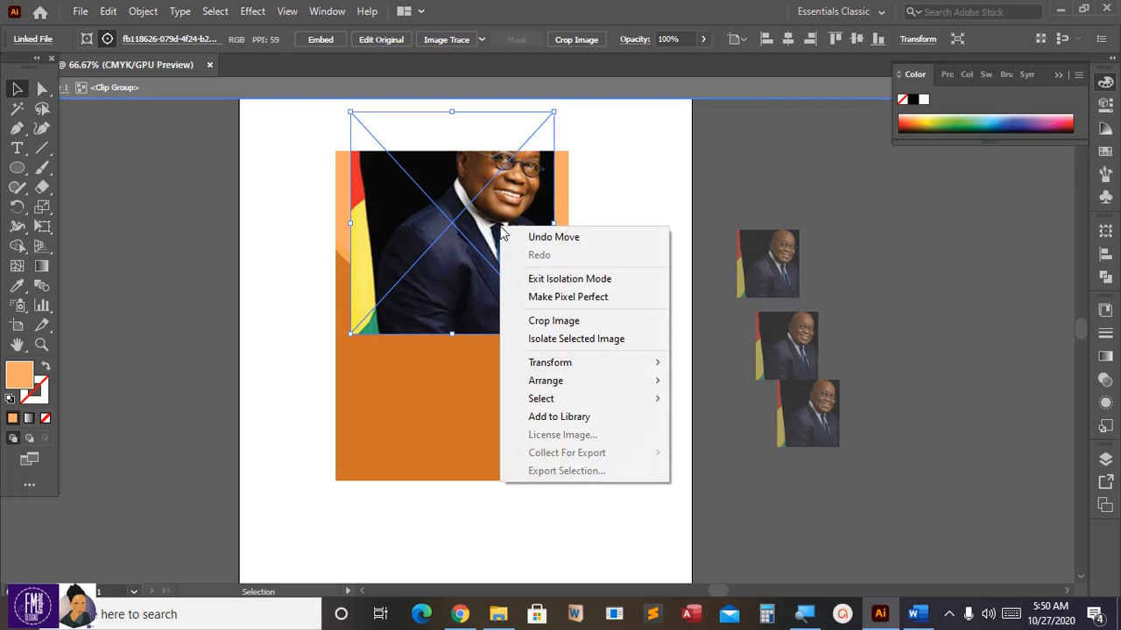
pyautogui.moveTo(570, 386)
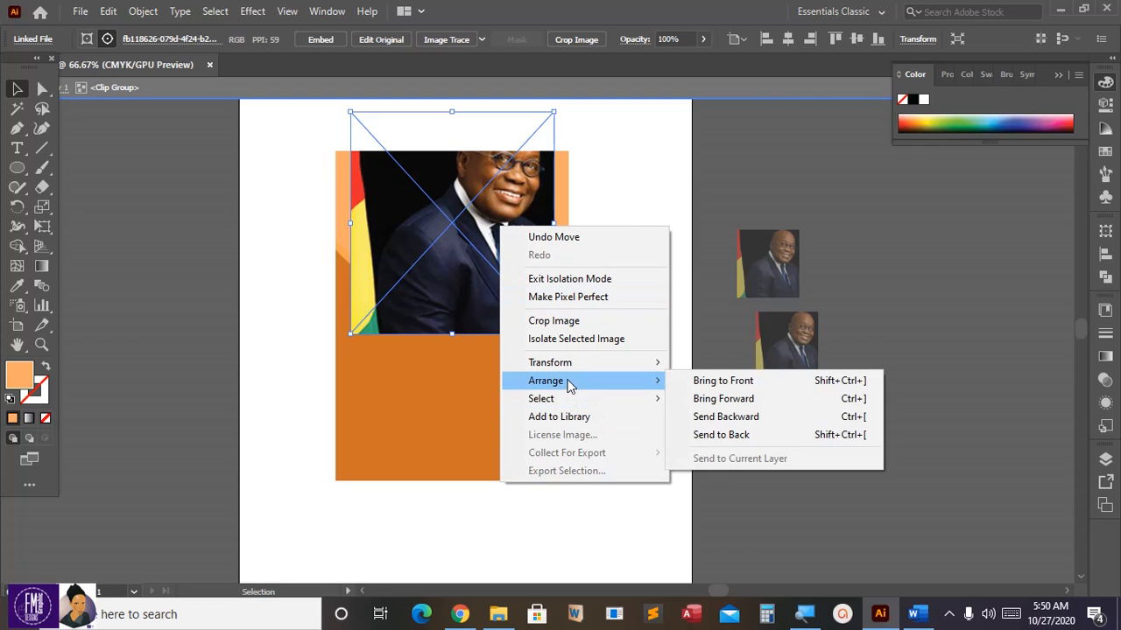
pyautogui.click(743, 419)
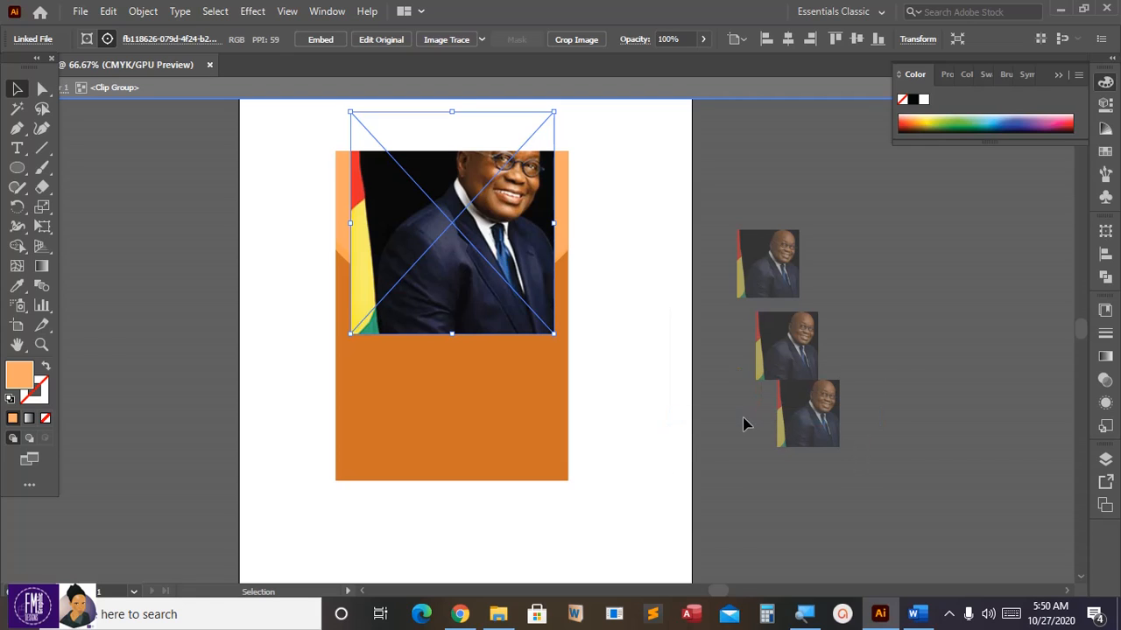
pyautogui.rightClick(537, 273)
pyautogui.moveTo(602, 422)
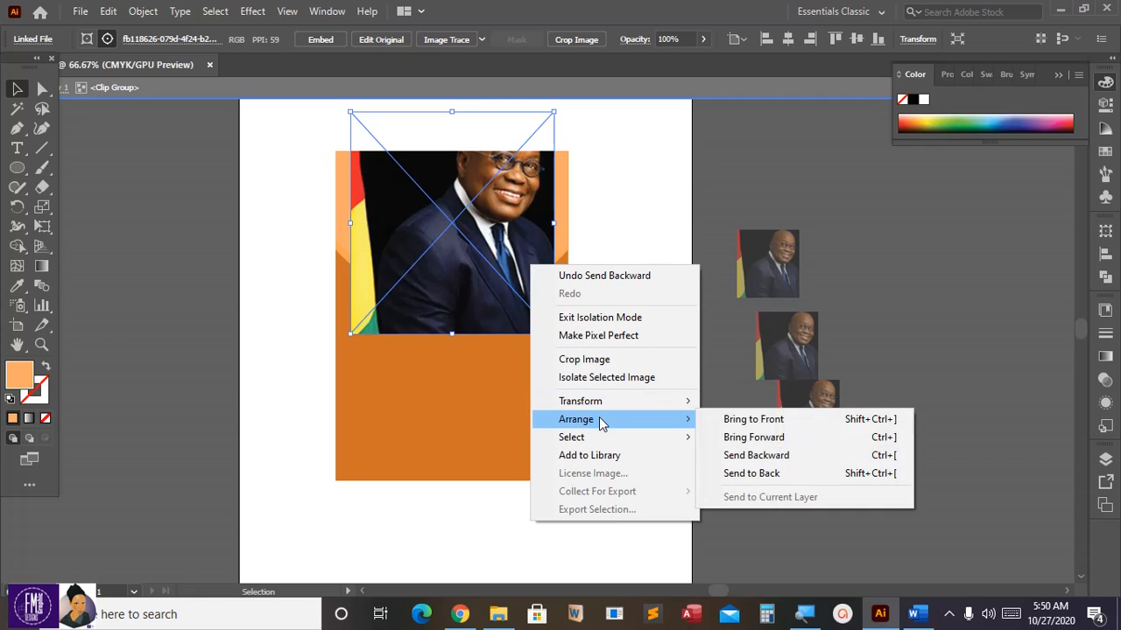
pyautogui.click(767, 455)
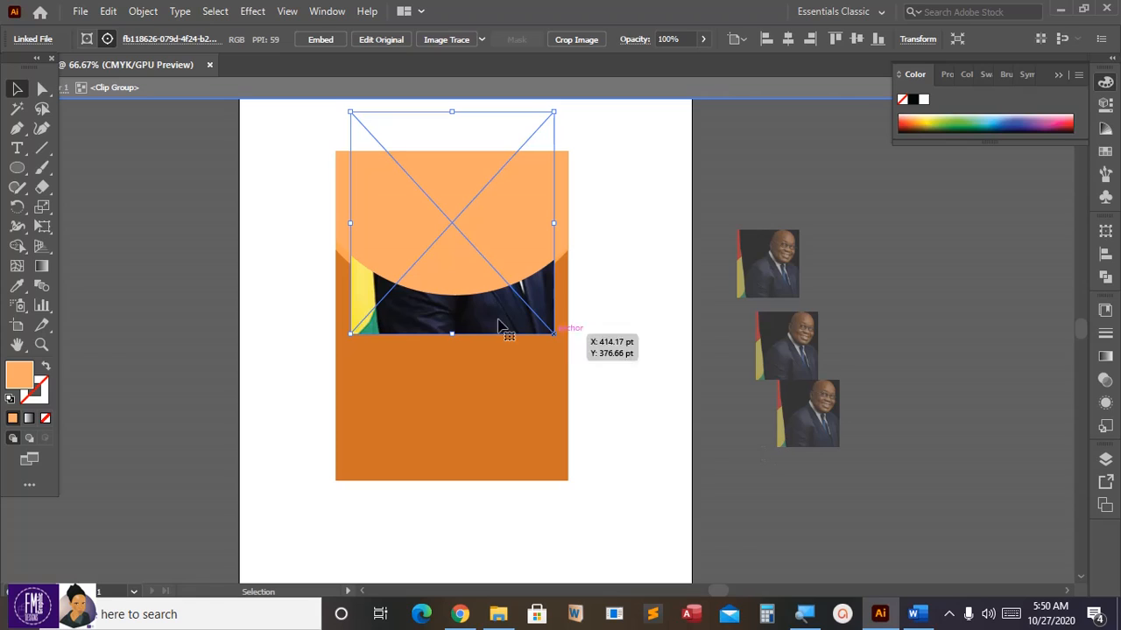
pyautogui.moveTo(484, 321); pyautogui.dragTo(484, 310)
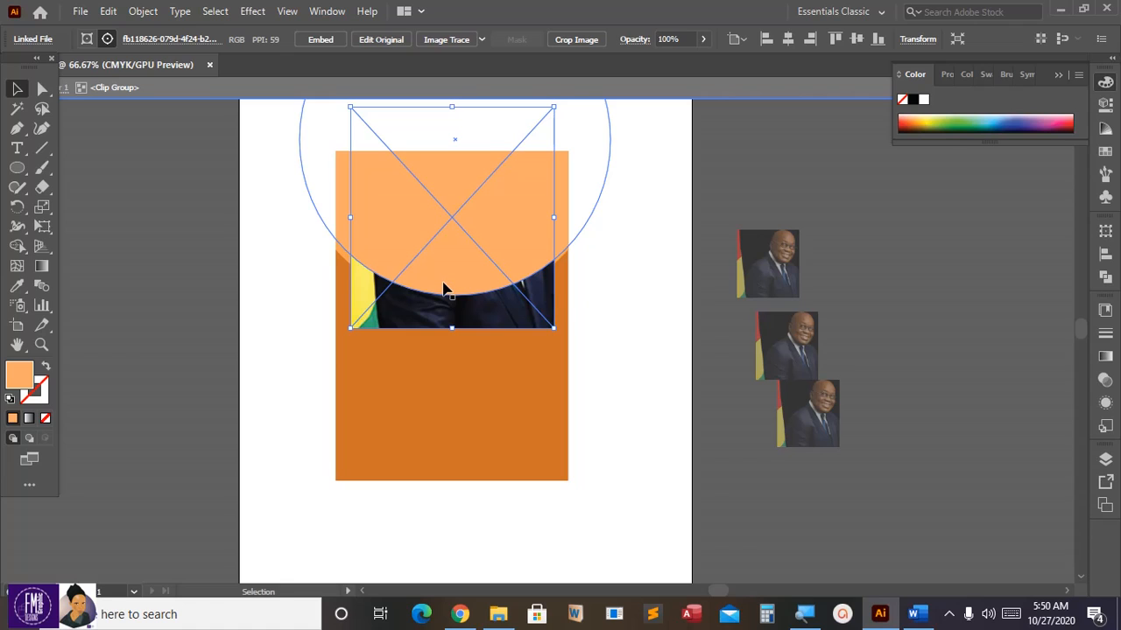
# - Make a clipping mask from the front lighter orange circle and the portrait behind it
pyautogui.keyDown('shift'); pyautogui.click(443, 290); pyautogui.keyUp('shift')
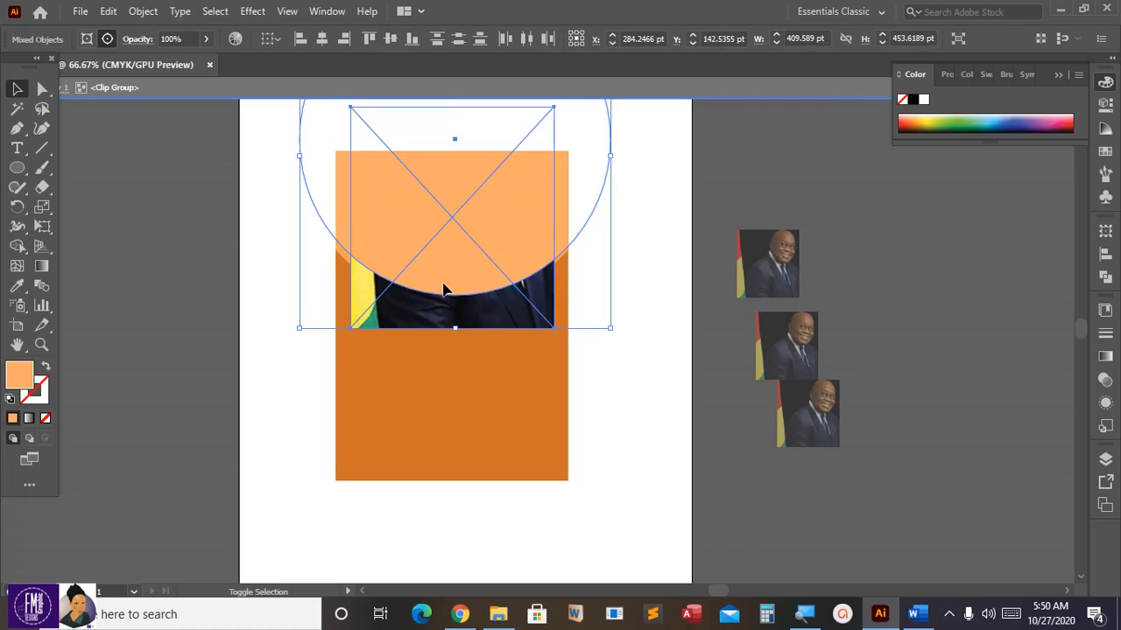
pyautogui.rightClick(443, 290)
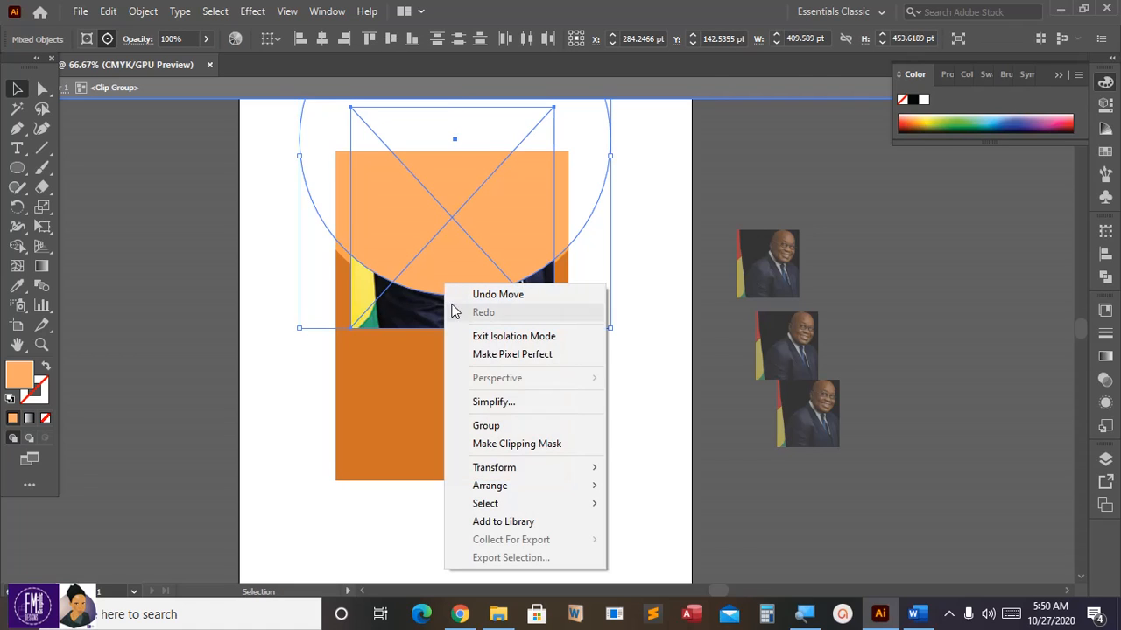
pyautogui.click(514, 446)
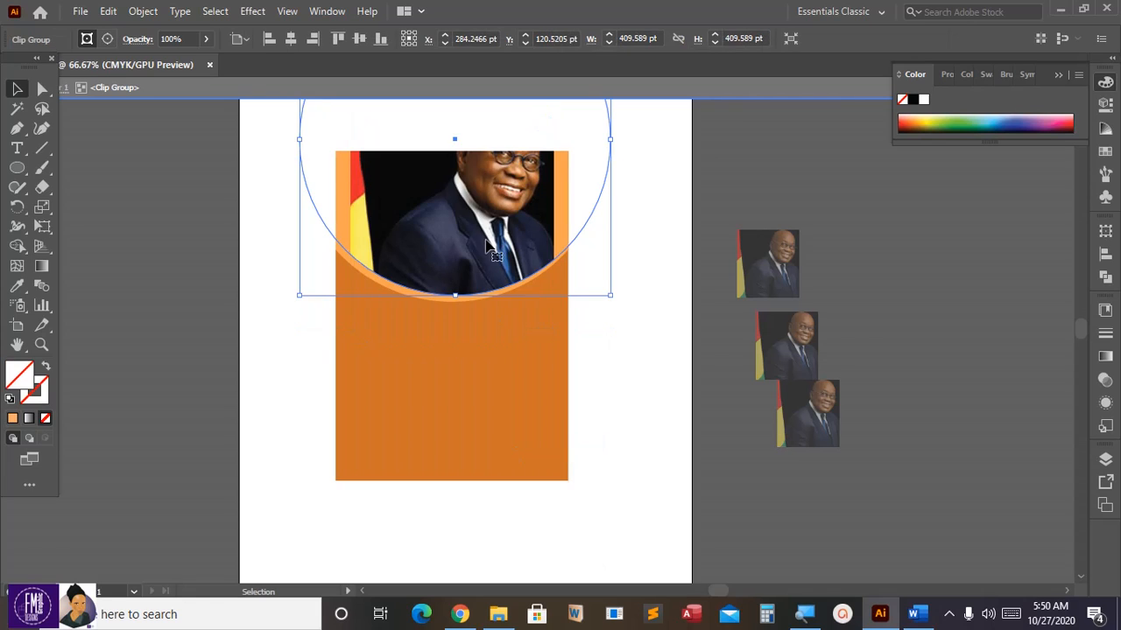
# - Inside the nested clip group, enlarge the portrait to the rectangle's full width, shift it slightly down, and exit isolation mode
pyautogui.doubleClick(446, 243)
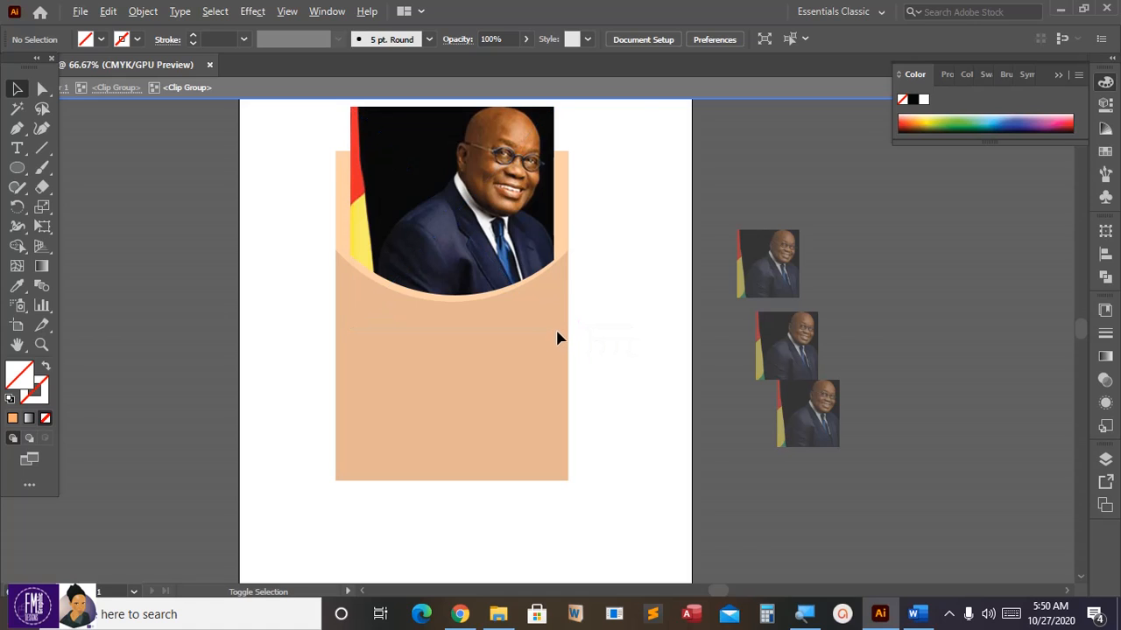
pyautogui.click(490, 246)
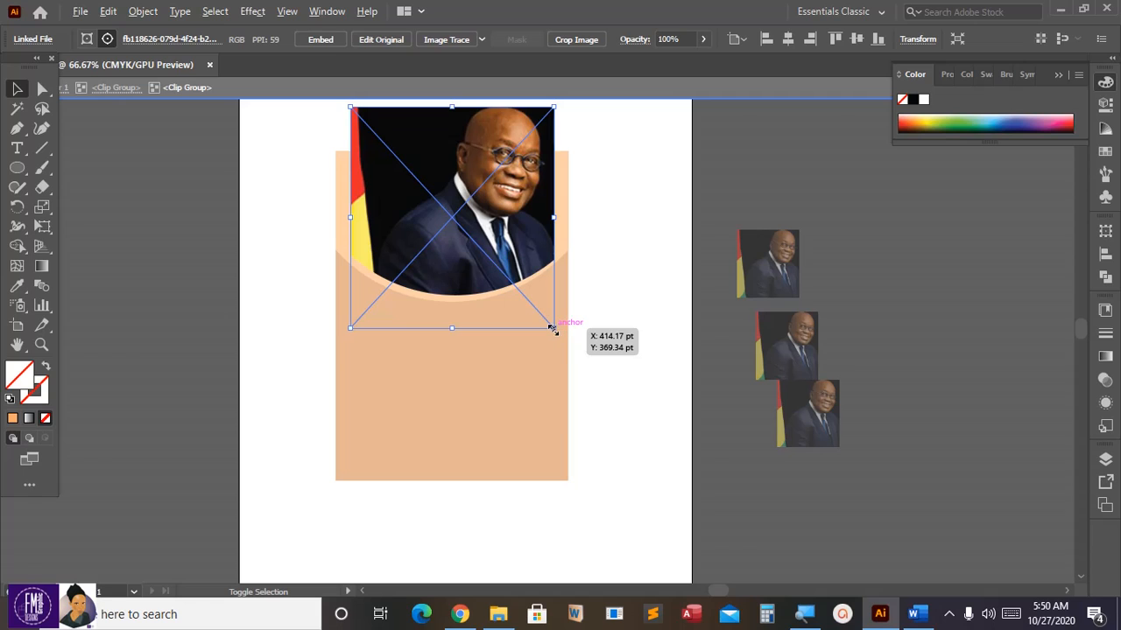
pyautogui.moveTo(552, 328); pyautogui.dragTo(569, 346)
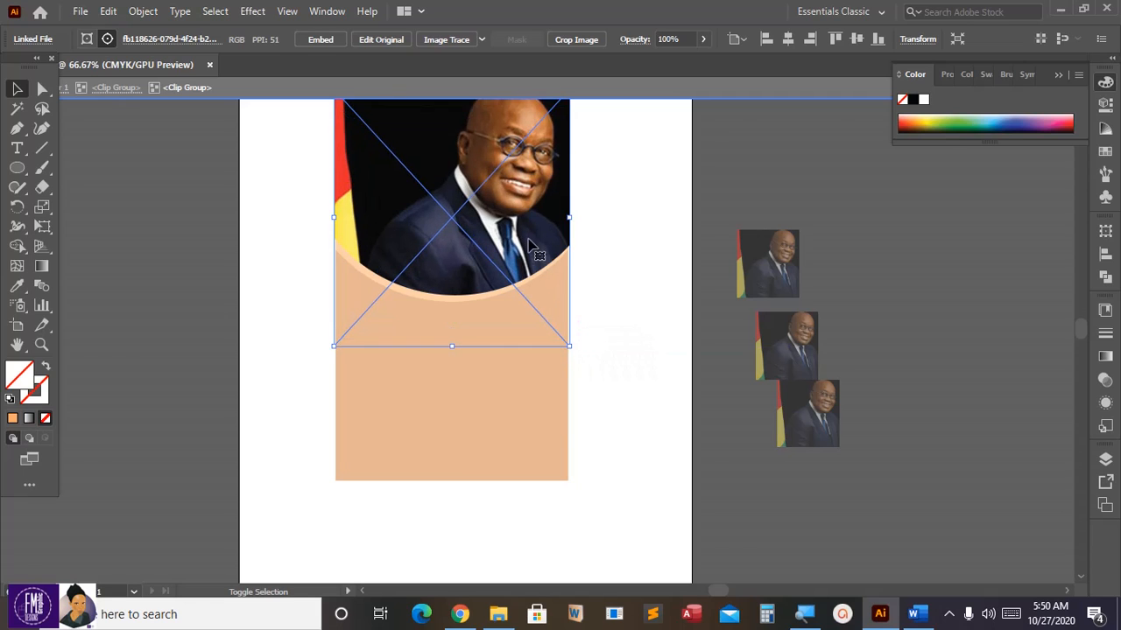
pyautogui.moveTo(528, 246); pyautogui.dragTo(519, 265)
pyautogui.doubleClick(583, 272)
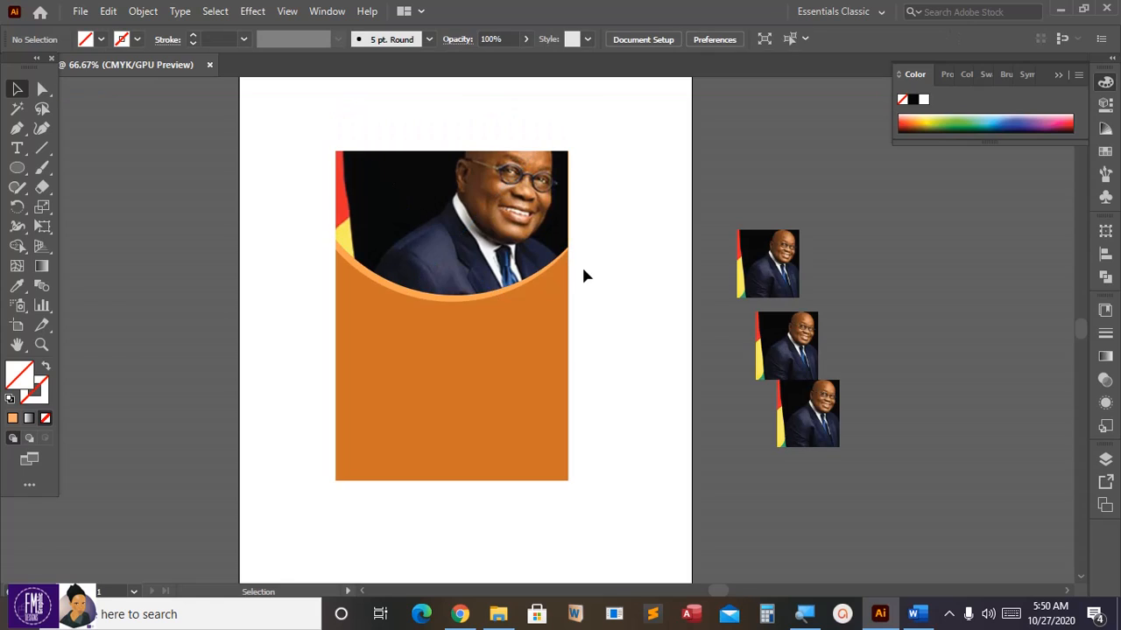
# - Isolate the clip group, move the clipped portrait circle down to about X 286 pt, Y 163 pt, and exit isolation mode
pyautogui.click(522, 252)
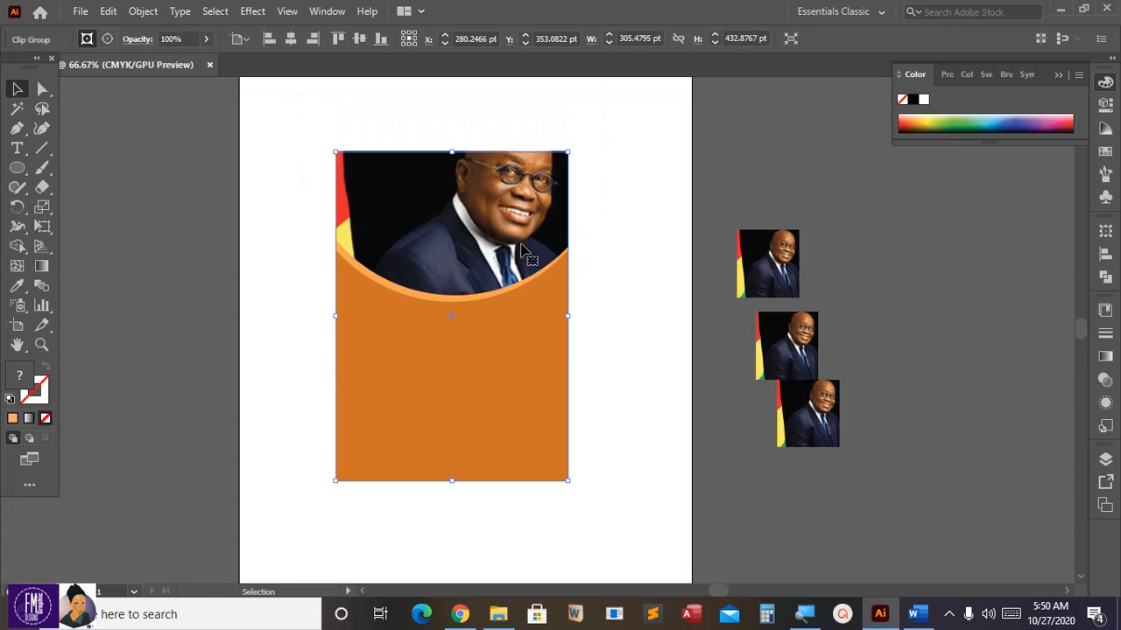
pyautogui.click(603, 210)
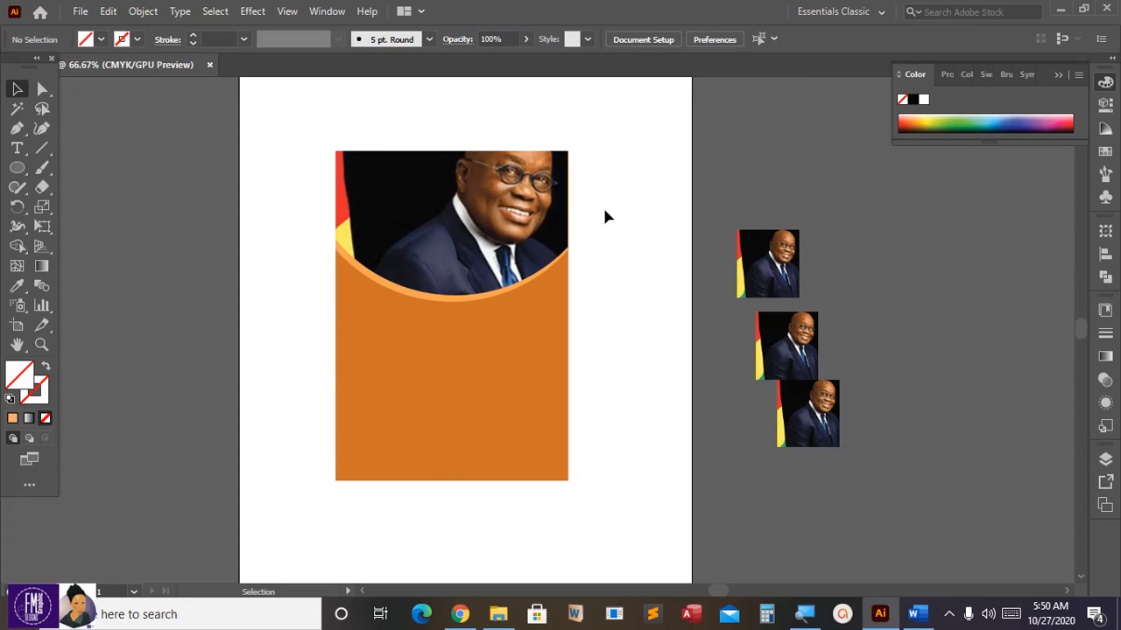
pyautogui.doubleClick(493, 245)
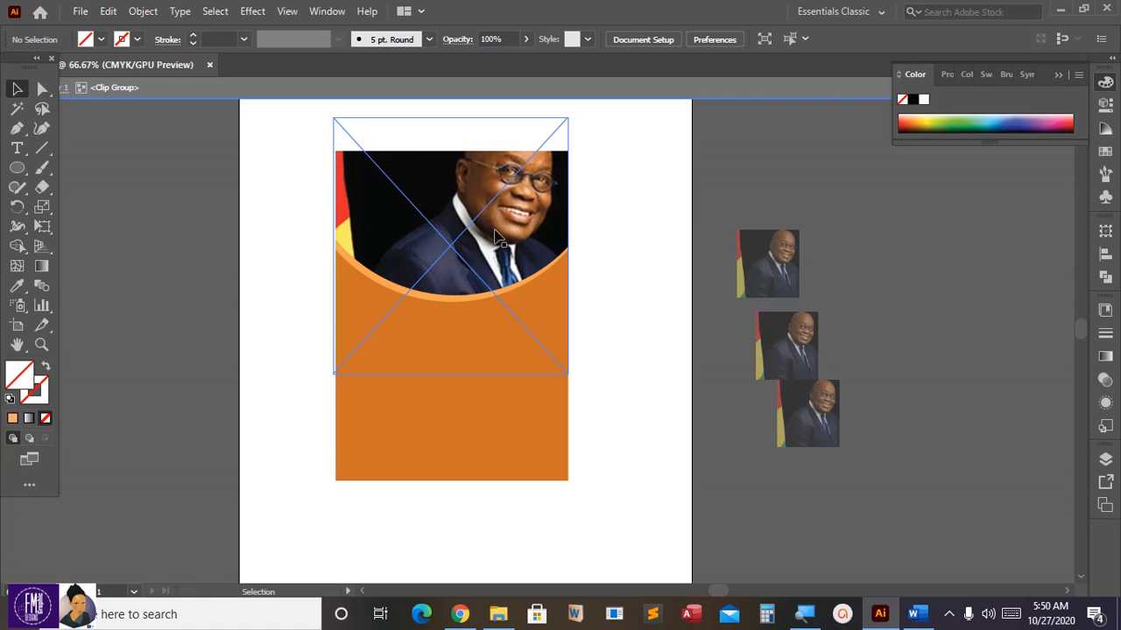
pyautogui.moveTo(493, 237)
pyautogui.mouseDown()
pyautogui.moveTo(485, 247)
pyautogui.moveTo(500, 243)
pyautogui.moveTo(488, 246)
pyautogui.moveTo(496, 224)
pyautogui.mouseUp()
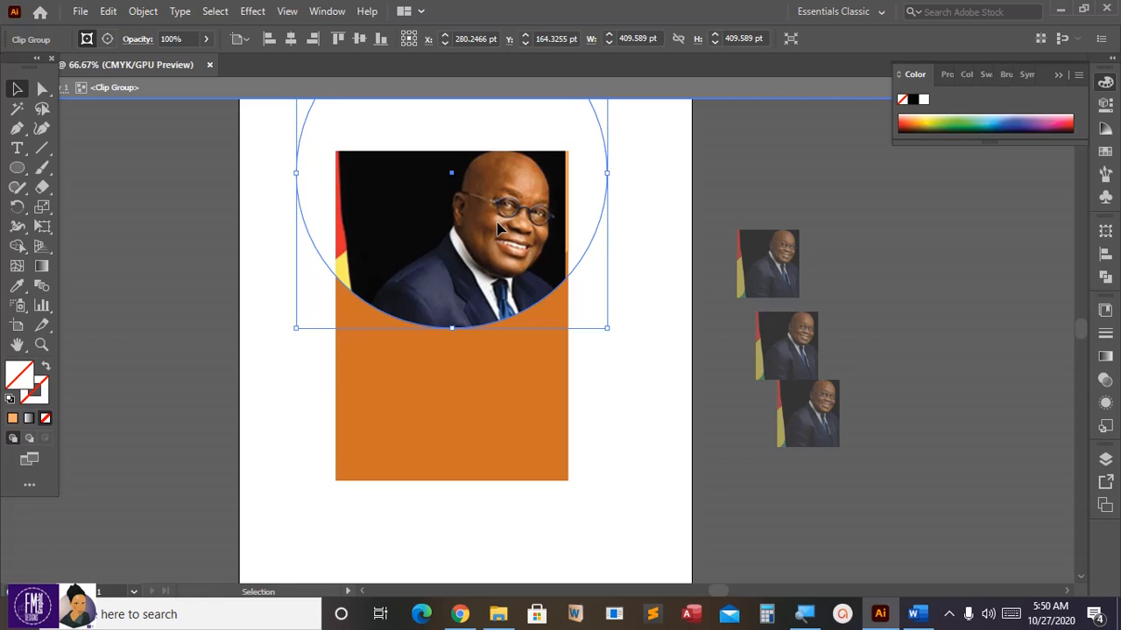
pyautogui.press('Up')
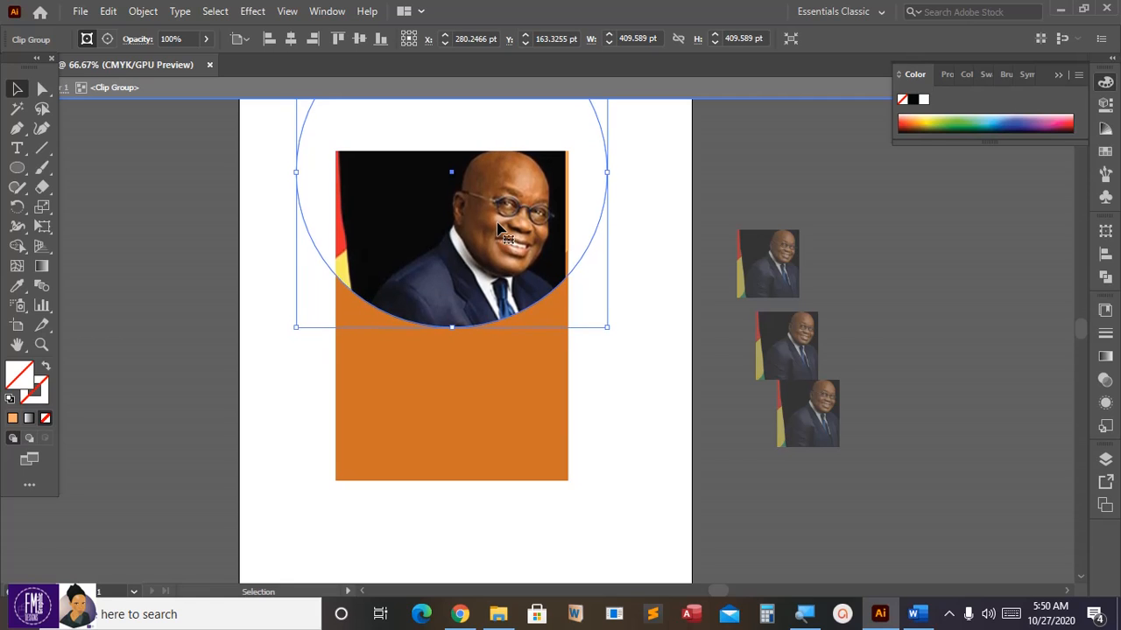
pyautogui.press('Right')
pyautogui.press('Right')
pyautogui.press('Right')
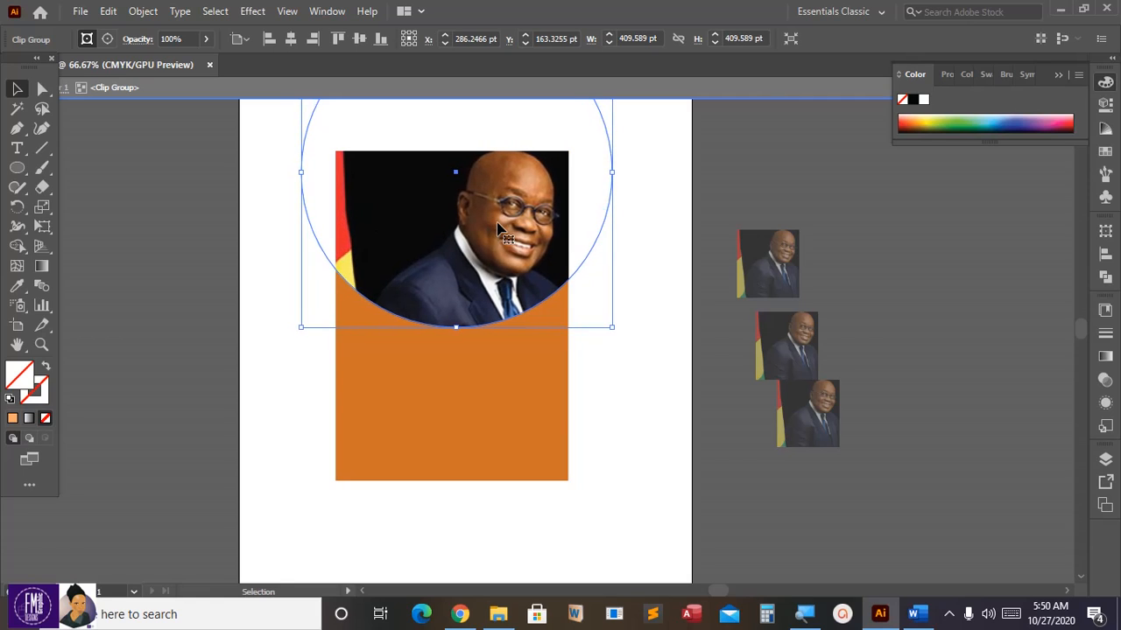
pyautogui.doubleClick(611, 355)
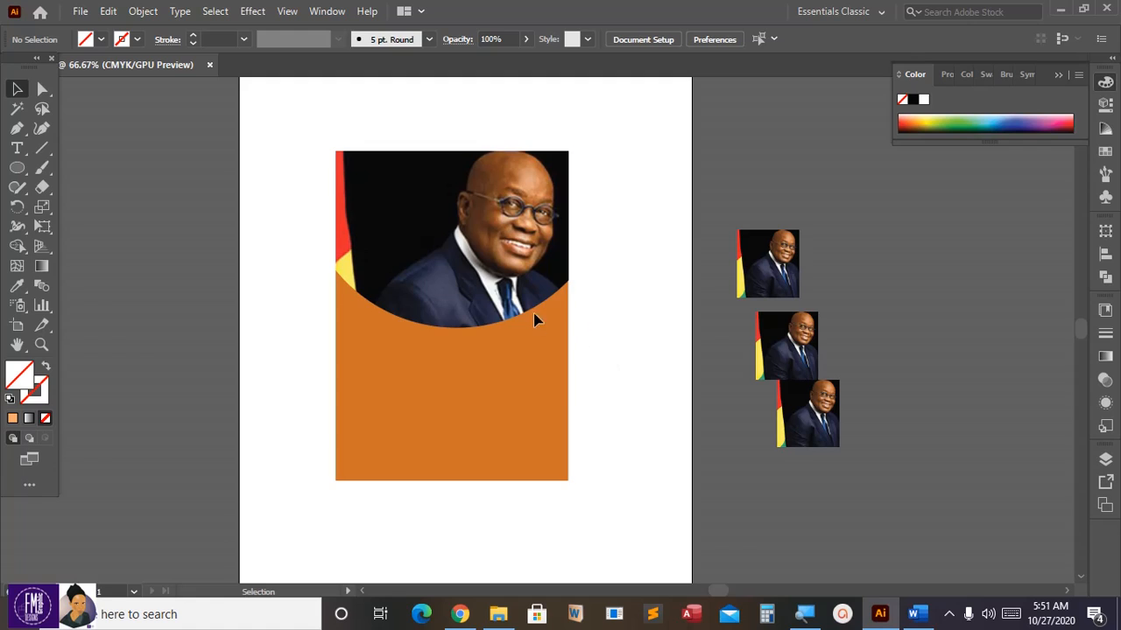
# - Isolate the clip group again and nudge the clipped portrait circle up and left to about X 280 pt, Y 120 pt
pyautogui.click(482, 326)
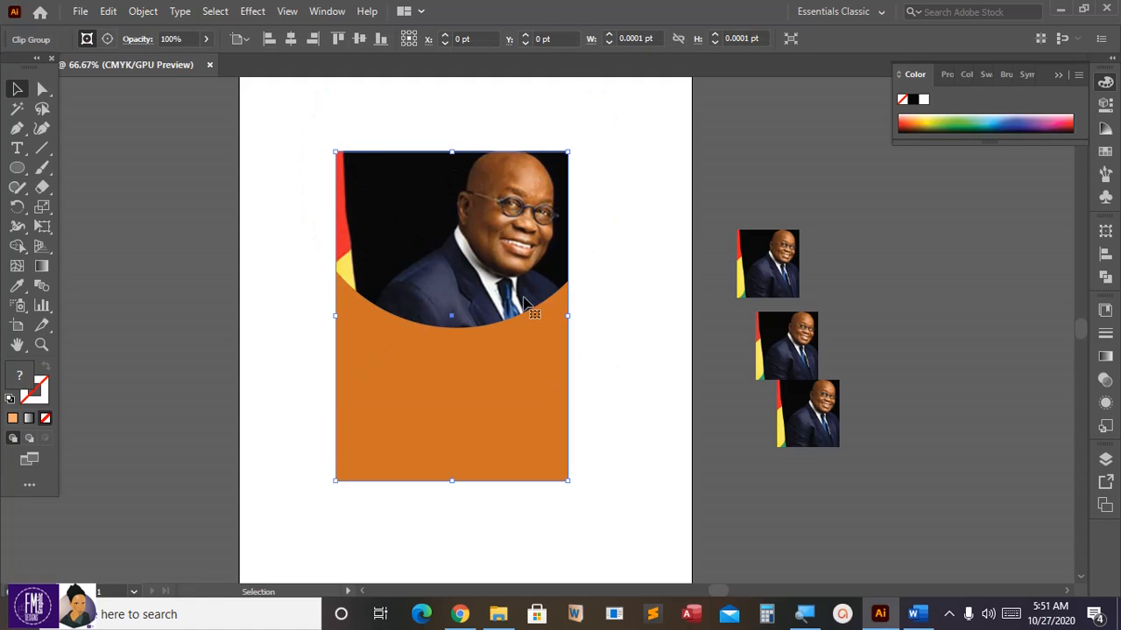
pyautogui.doubleClick(479, 328)
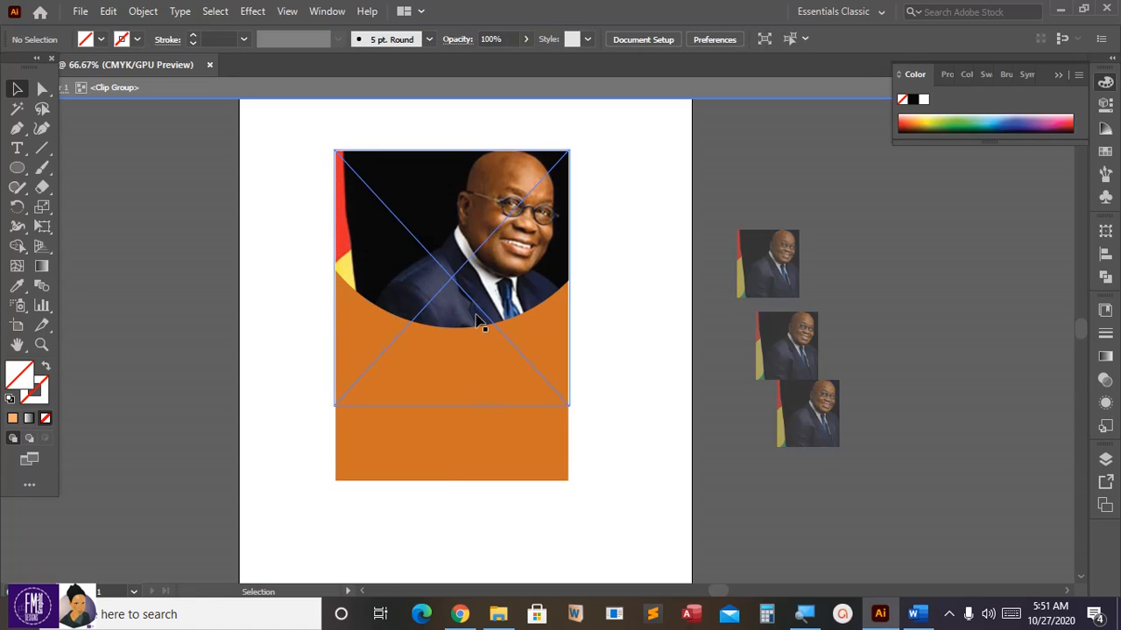
pyautogui.click(479, 324)
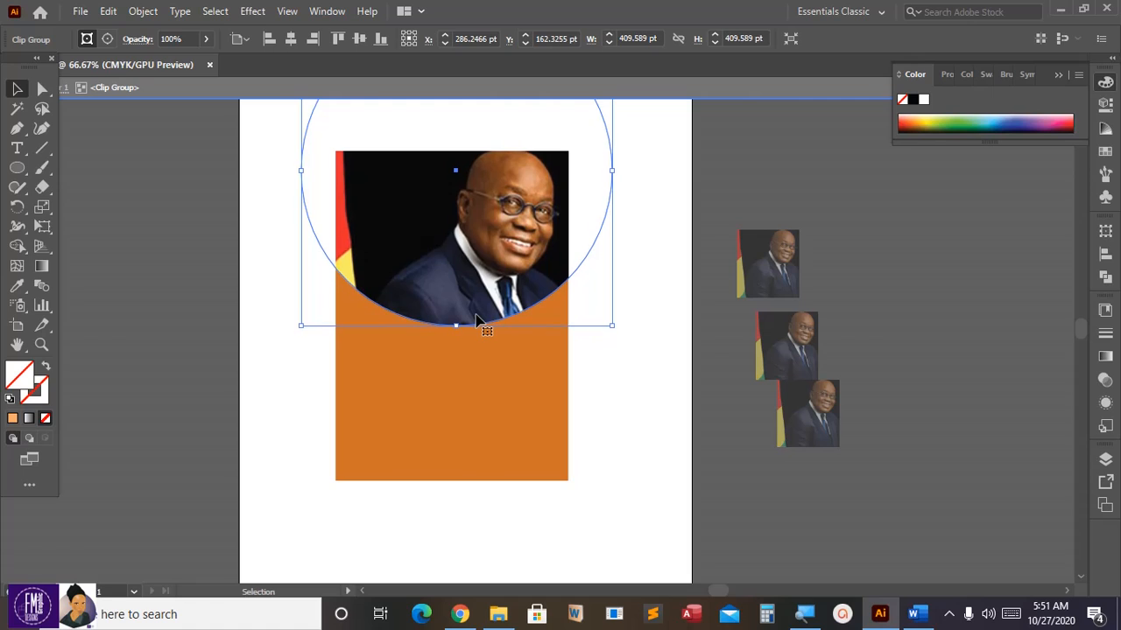
pyautogui.press('Up')
pyautogui.press('Up')
pyautogui.press('Up')
pyautogui.press('Up')
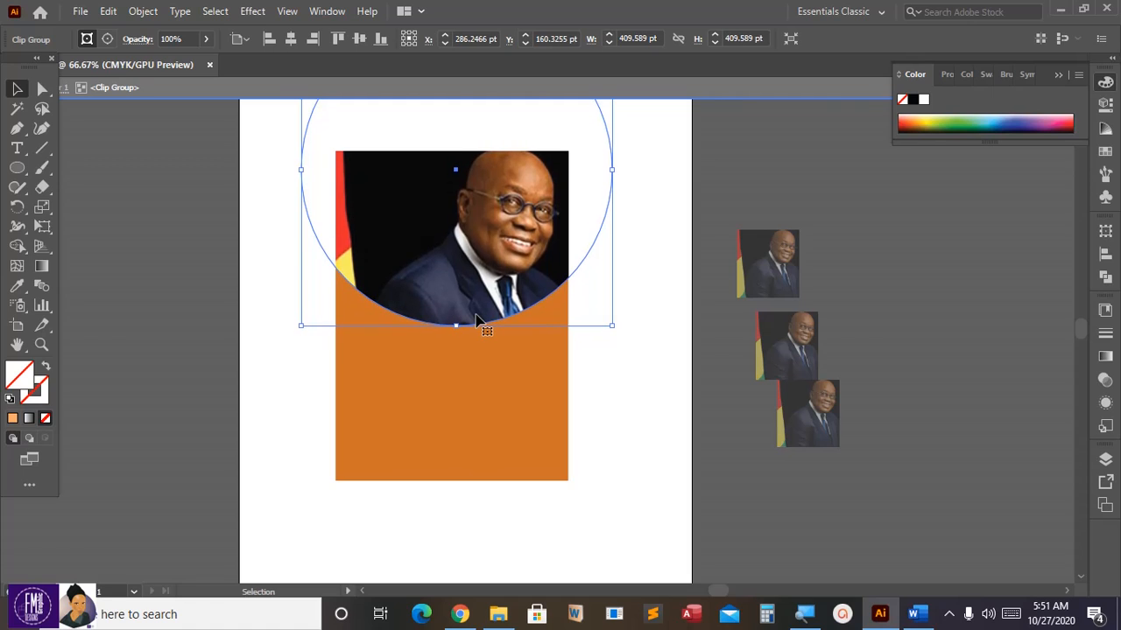
pyautogui.press('Up')
pyautogui.press('Up')
pyautogui.press('Up')
pyautogui.press('Up')
pyautogui.press('Up')
pyautogui.press('Up')
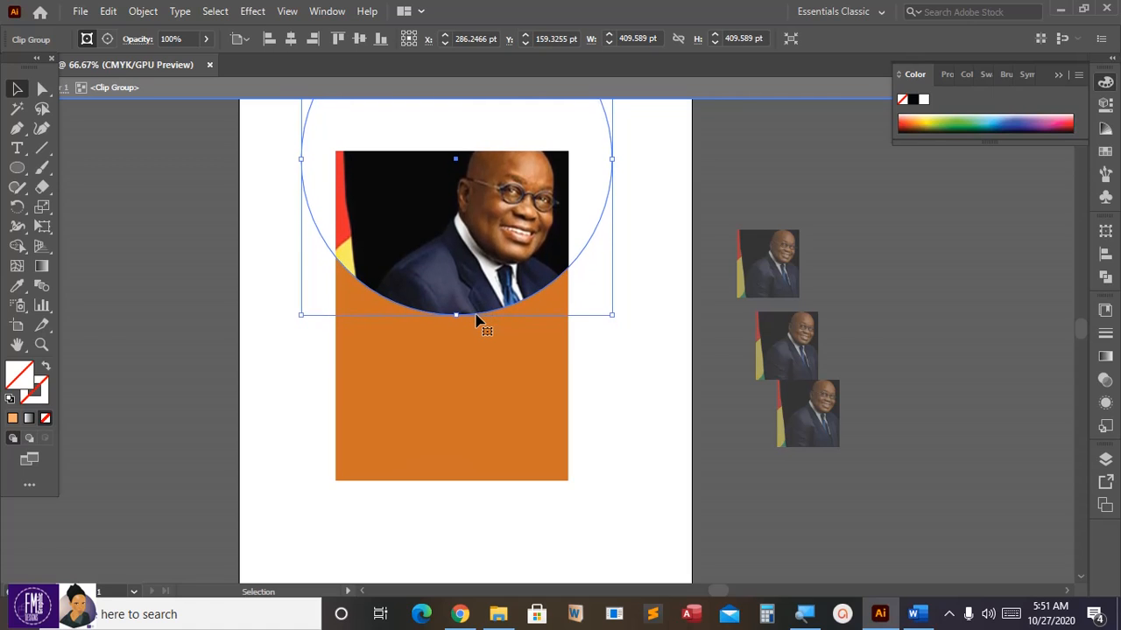
pyautogui.press('Up')
pyautogui.press('Up')
pyautogui.press('Up')
pyautogui.press('Up')
pyautogui.press('Up')
pyautogui.press('Up')
pyautogui.press('Up')
pyautogui.press('Up')
pyautogui.press('Up')
pyautogui.press('Up')
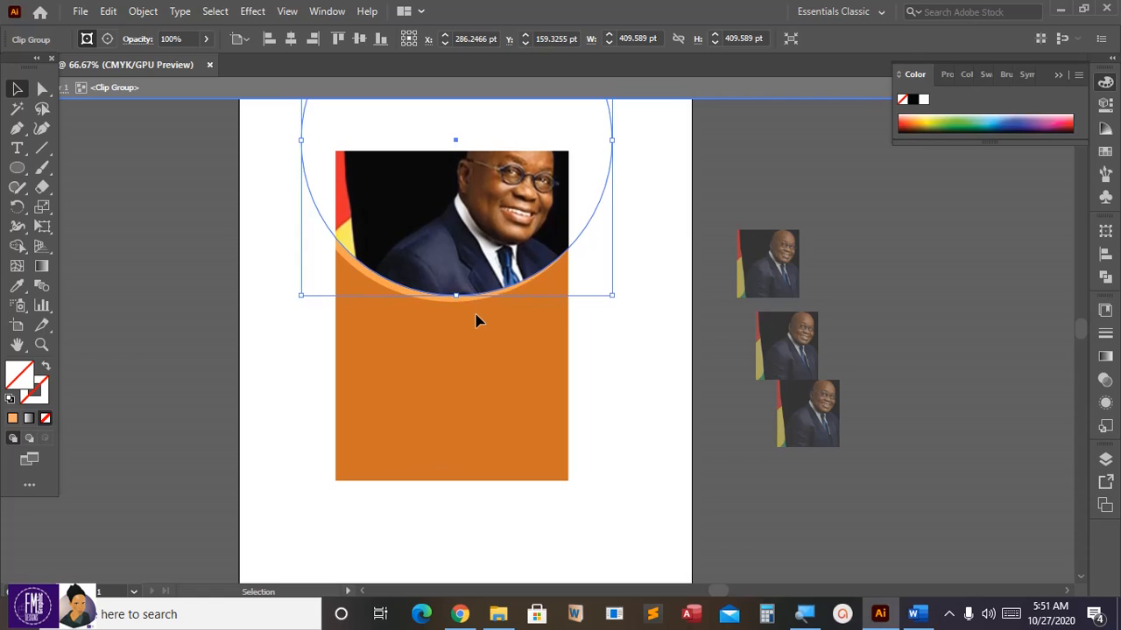
pyautogui.press('Left')
pyautogui.press('Left')
pyautogui.press('Left')
pyautogui.press('Left')
pyautogui.press('Left')
pyautogui.press('Left')
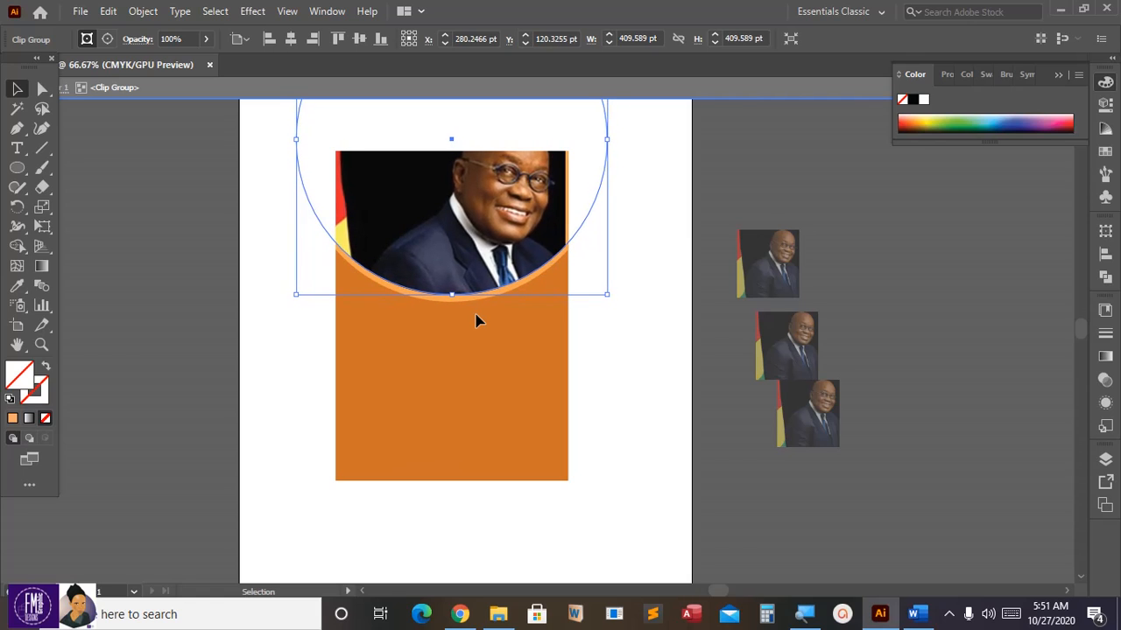
# - Select the lighter orange circle together with the clipped portrait circle and nudge both down to about X 284 pt, Y 170 pt
pyautogui.press('Right')
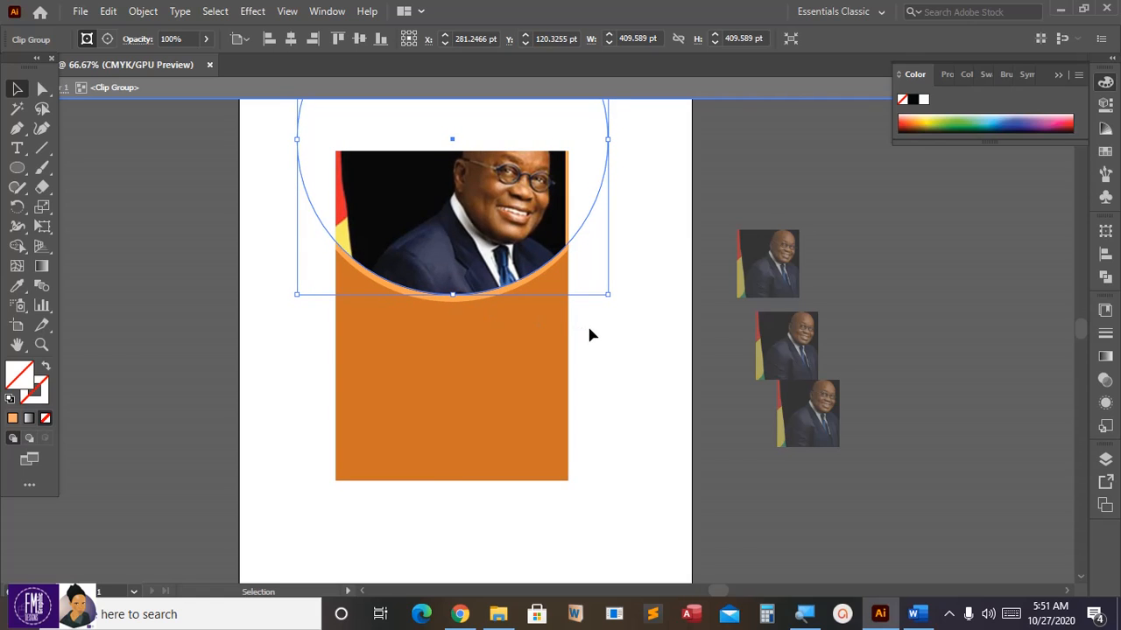
pyautogui.click(589, 328)
pyautogui.click(449, 298)
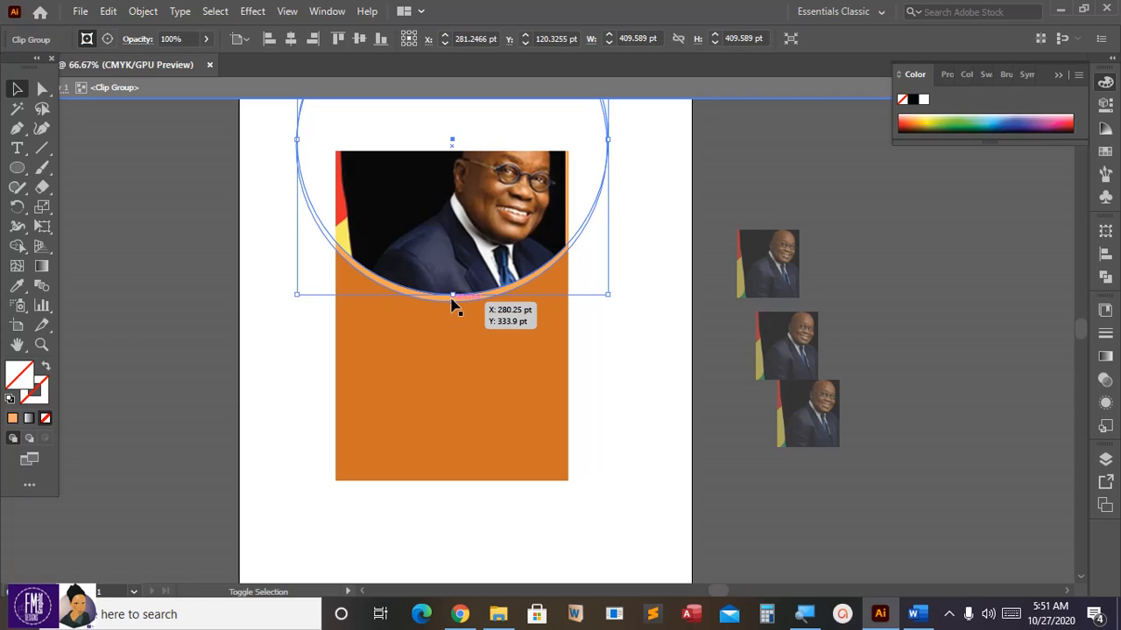
pyautogui.keyDown('shift'); pyautogui.click(464, 306); pyautogui.keyUp('shift')
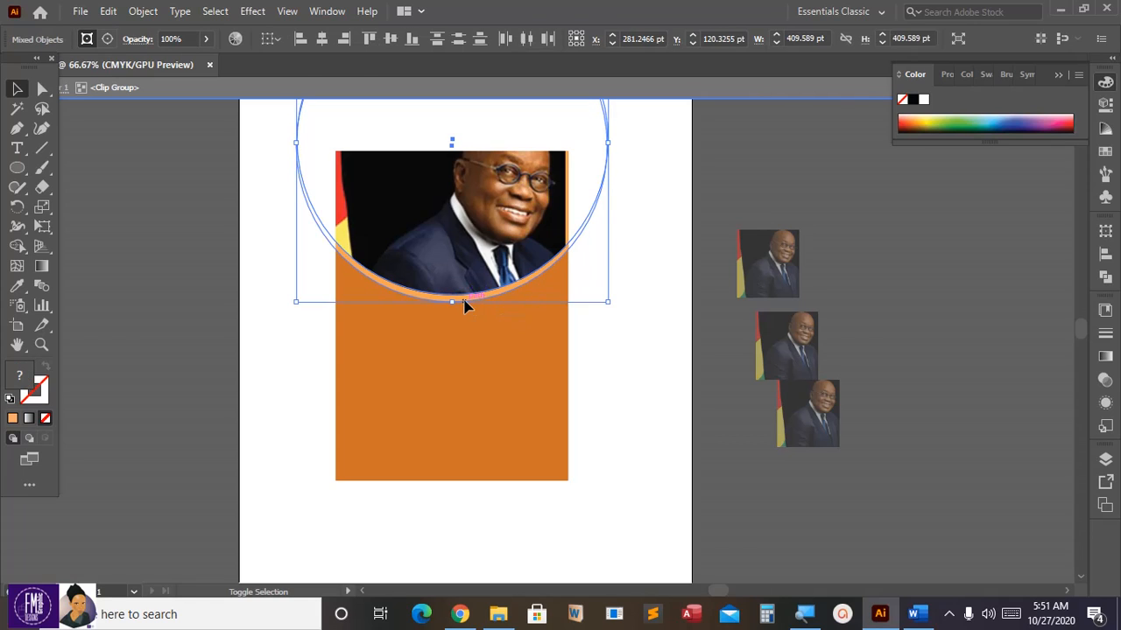
pyautogui.press('Down')
pyautogui.press('Down')
pyautogui.press('Down')
pyautogui.press('Down')
pyautogui.press('Down')
pyautogui.press('Down')
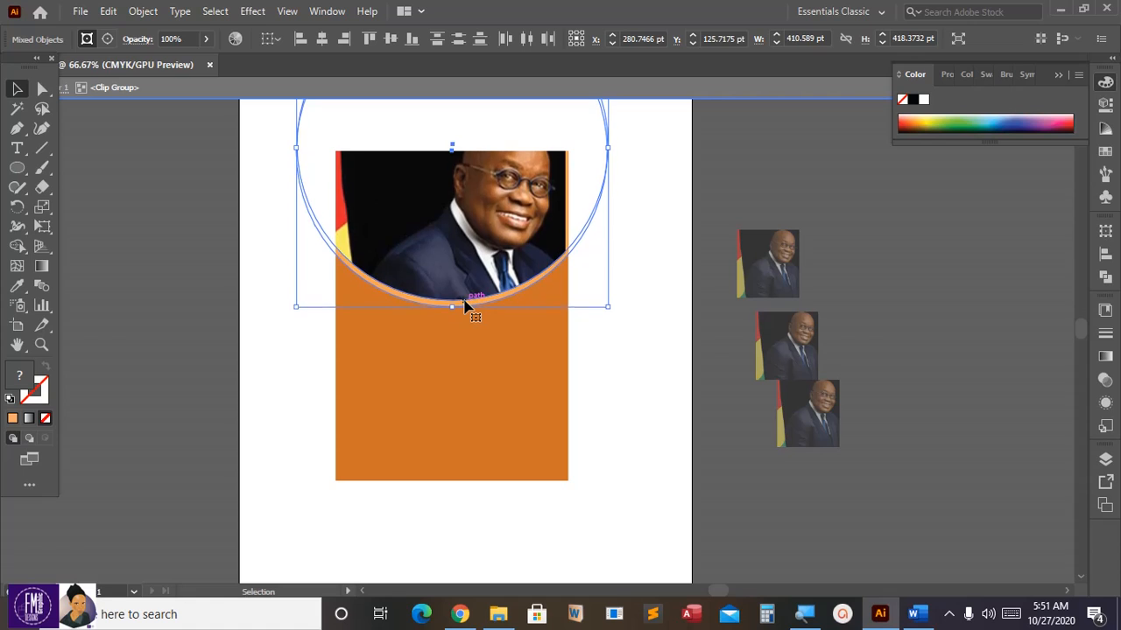
pyautogui.press('Down')
pyautogui.press('Down')
pyautogui.press('Down')
pyautogui.press('Down')
pyautogui.press('Down')
pyautogui.press('Down')
pyautogui.press('Down')
pyautogui.press('Down')
pyautogui.press('Down')
pyautogui.press('Down')
pyautogui.press('Down')
pyautogui.press('Down')
pyautogui.press('Down')
pyautogui.press('Down')
pyautogui.press('Down')
pyautogui.press('Down')
pyautogui.press('Down')
pyautogui.press('Down')
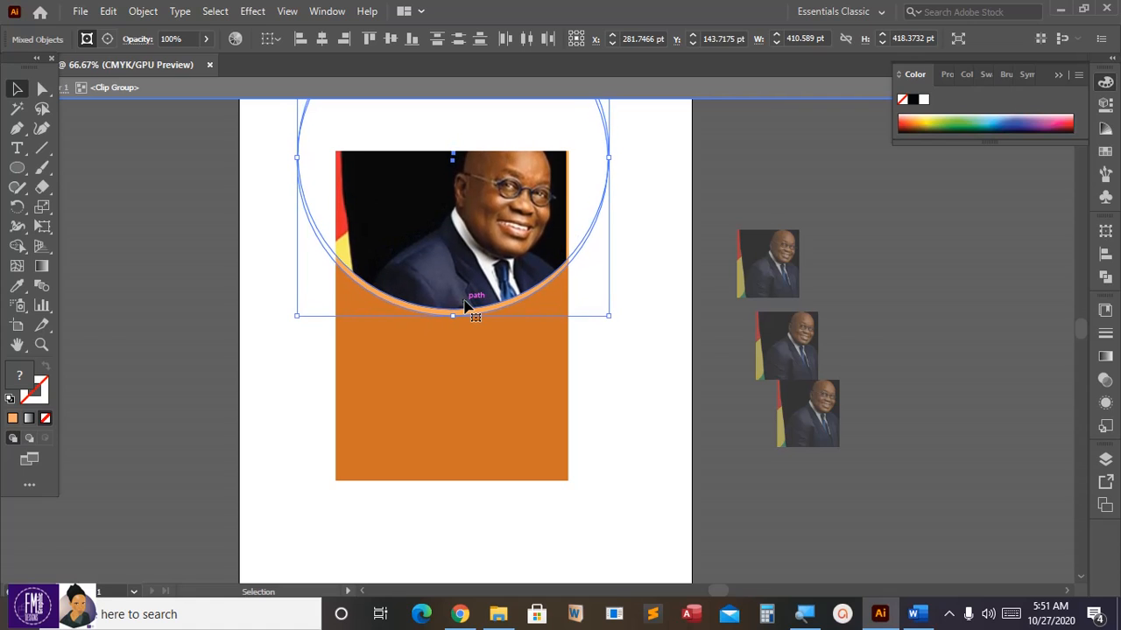
pyautogui.press('Right')
pyautogui.press('Right')
pyautogui.press('Right')
pyautogui.press('Right')
pyautogui.press('Down')
pyautogui.press('Down')
pyautogui.press('Down')
pyautogui.press('Down')
pyautogui.press('Down')
pyautogui.press('Down')
pyautogui.press('Down')
pyautogui.press('Down')
pyautogui.press('Down')
pyautogui.press('Down')
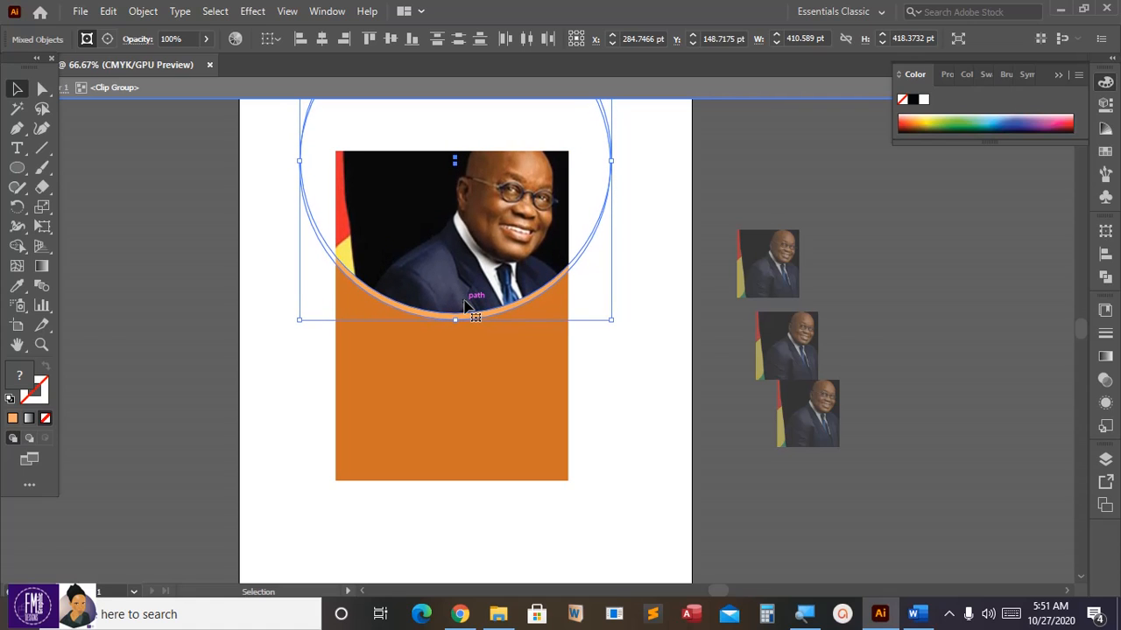
pyautogui.press('Down')
pyautogui.press('Down')
pyautogui.press('Down')
pyautogui.press('Down')
pyautogui.press('Down')
pyautogui.press('Down')
pyautogui.press('Down')
pyautogui.press('Down')
pyautogui.press('Down')
pyautogui.press('Down')
pyautogui.press('Down')
pyautogui.press('Down')
pyautogui.press('Down')
pyautogui.press('Down')
pyautogui.press('Down')
pyautogui.press('Down')
pyautogui.press('Down')
pyautogui.press('Down')
pyautogui.press('Down')
pyautogui.press('Down')
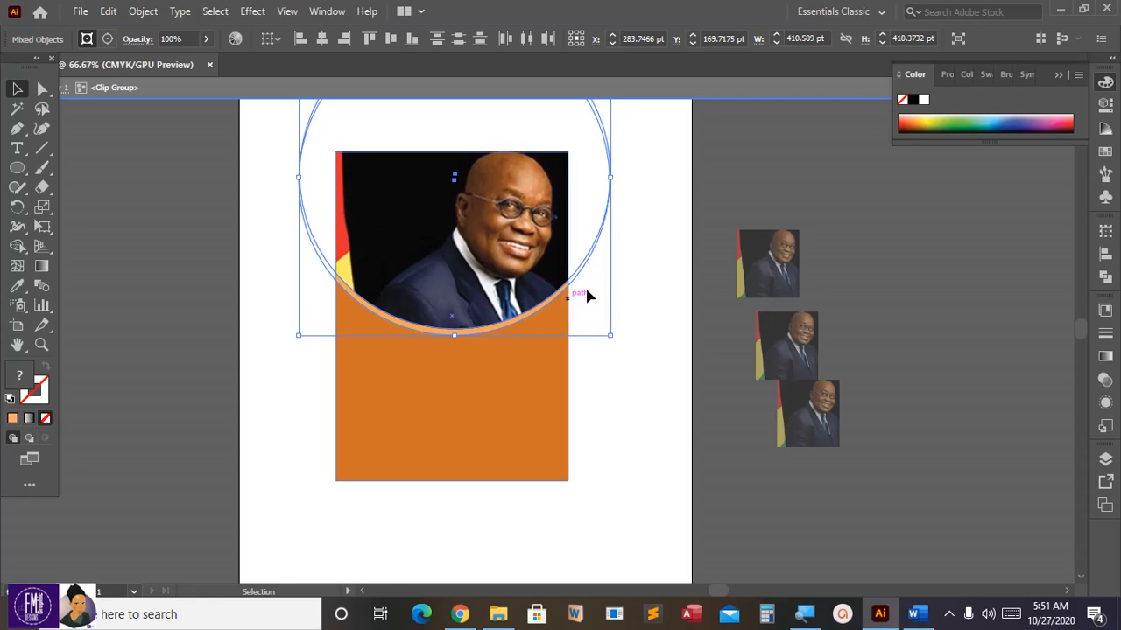
# - Select only the lighter orange circle behind the portrait and shift it slightly left and down, leaving a crescent along the portrait's lower edge
pyautogui.click(619, 271)
pyautogui.click(481, 333)
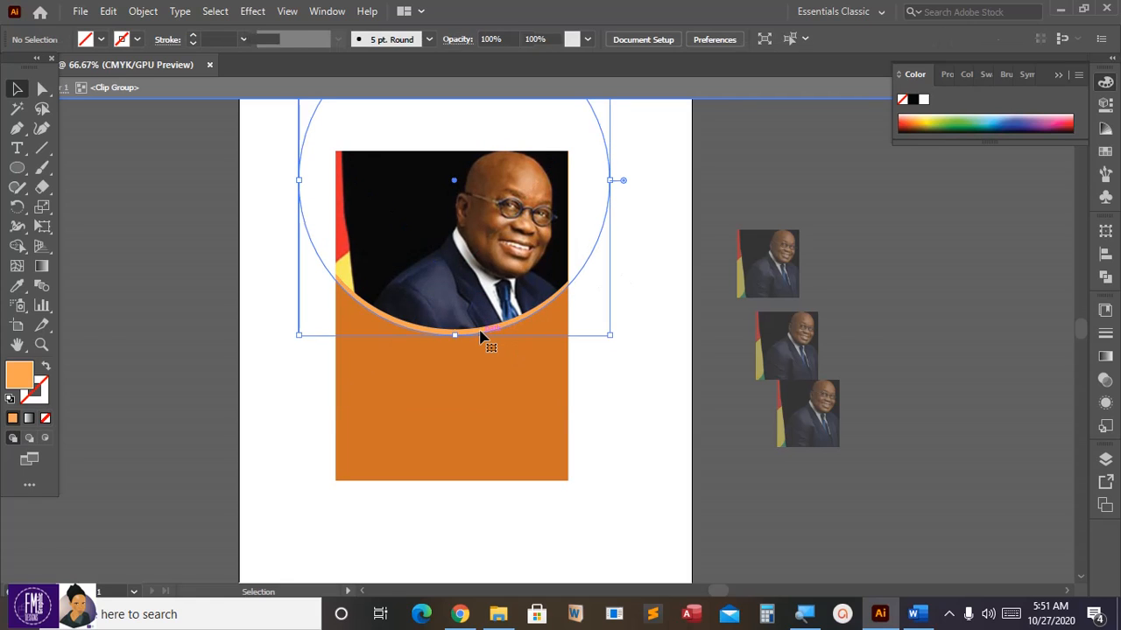
pyautogui.press('Up')
pyautogui.press('Up')
pyautogui.press('Right')
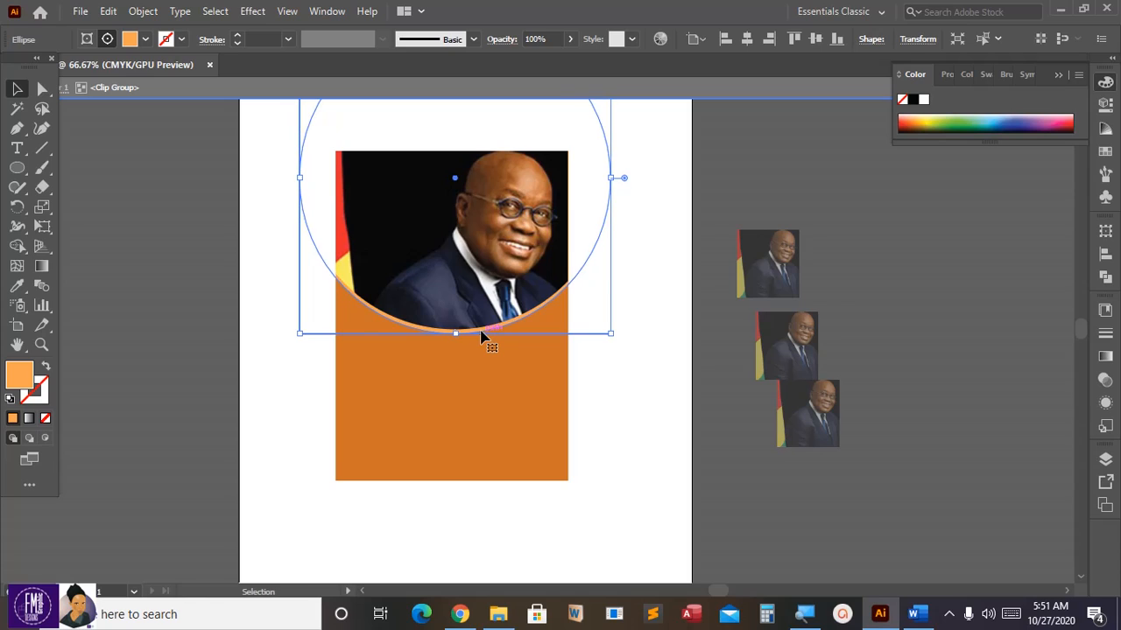
pyautogui.press('Up')
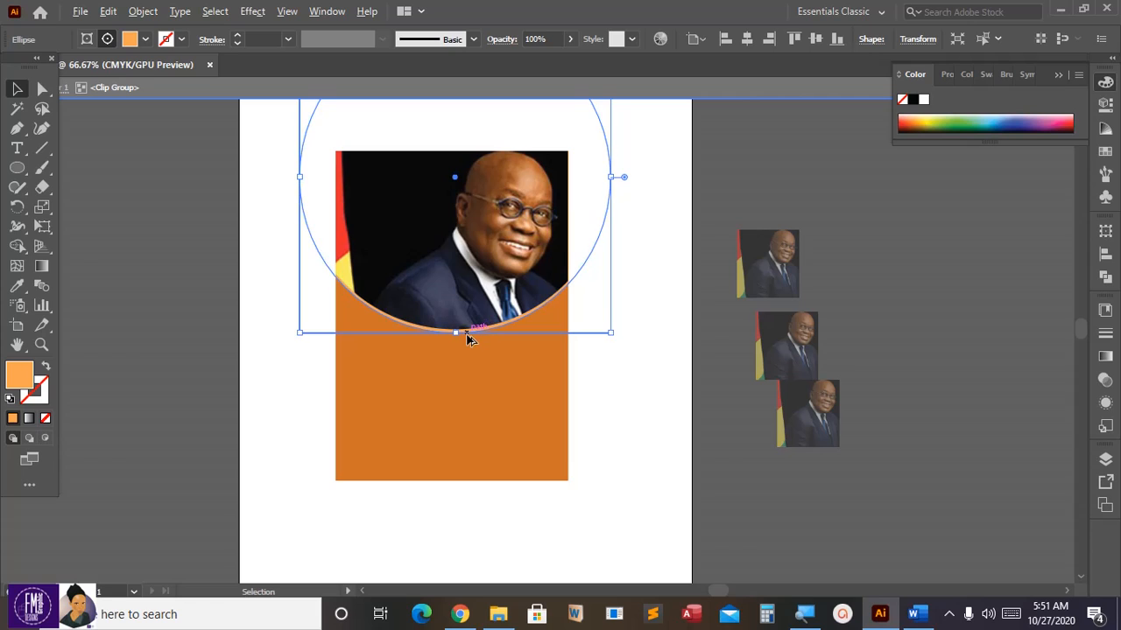
pyautogui.moveTo(469, 338); pyautogui.dragTo(469, 340)
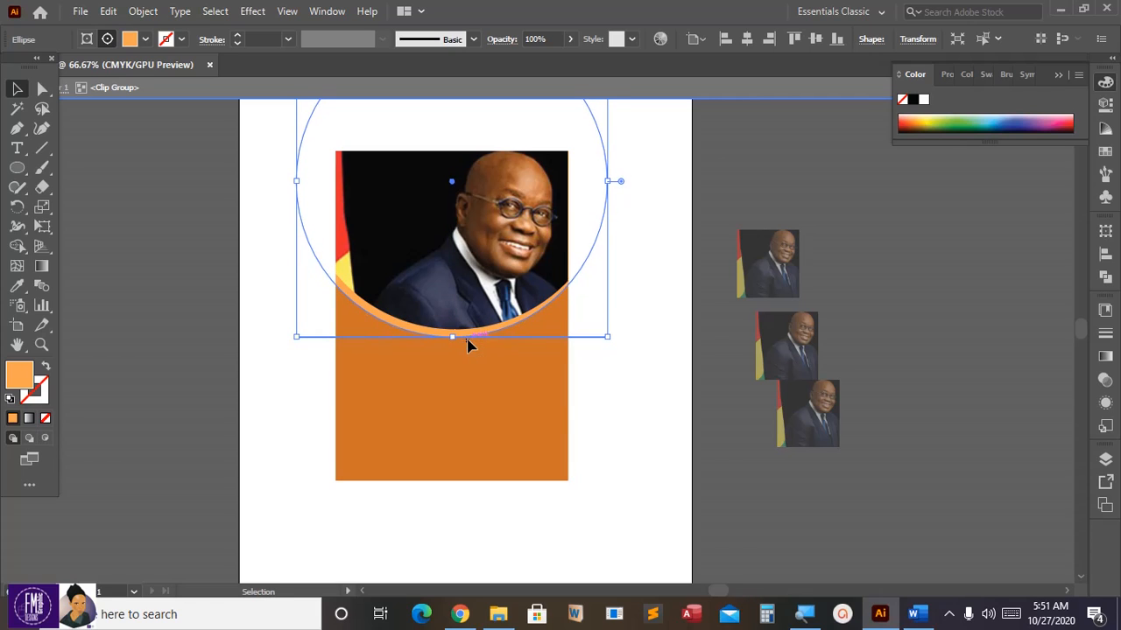
# - Change the fill of the circle behind the portrait to a darker, brownish orange
pyautogui.doubleClick(26, 378)
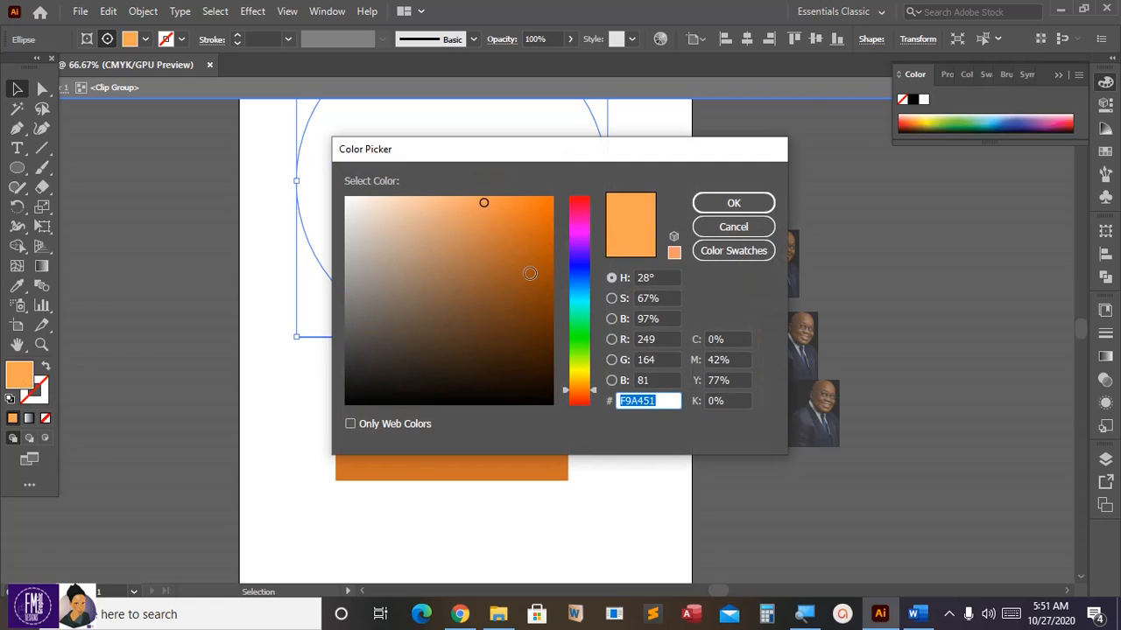
pyautogui.click(534, 254)
pyautogui.click(718, 203)
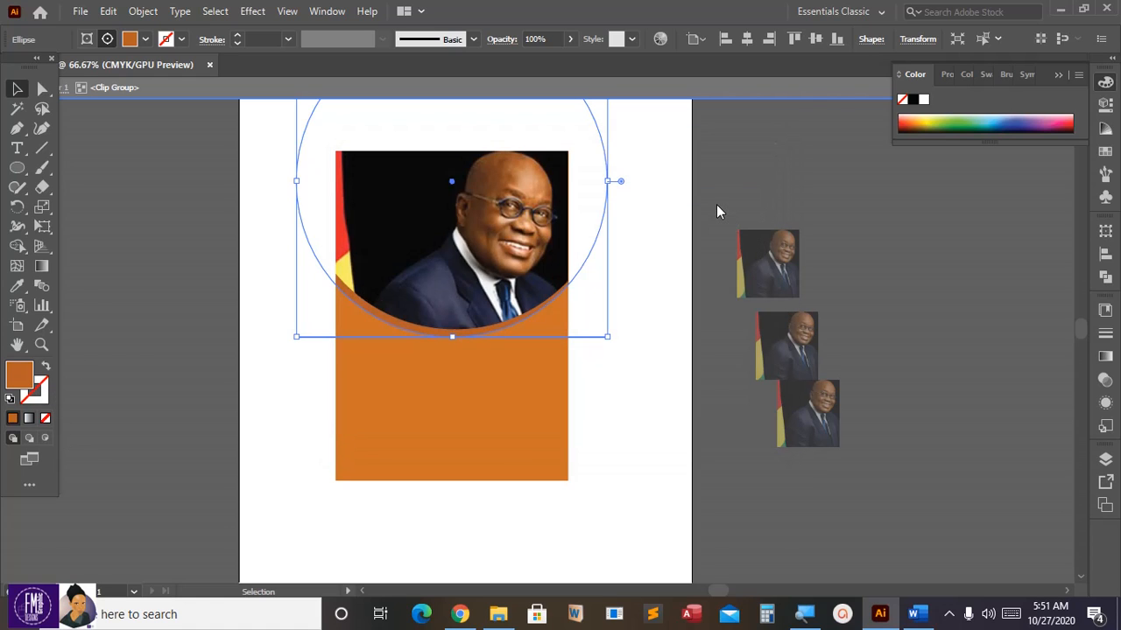
# - Nudge the darker orange circle up until only a thin rim shows below the portrait, and exit isolation mode
pyautogui.press('Up')
pyautogui.press('Up')
pyautogui.press('Up')
pyautogui.press('Up')
pyautogui.press('Up')
pyautogui.press('Up')
pyautogui.press('Up')
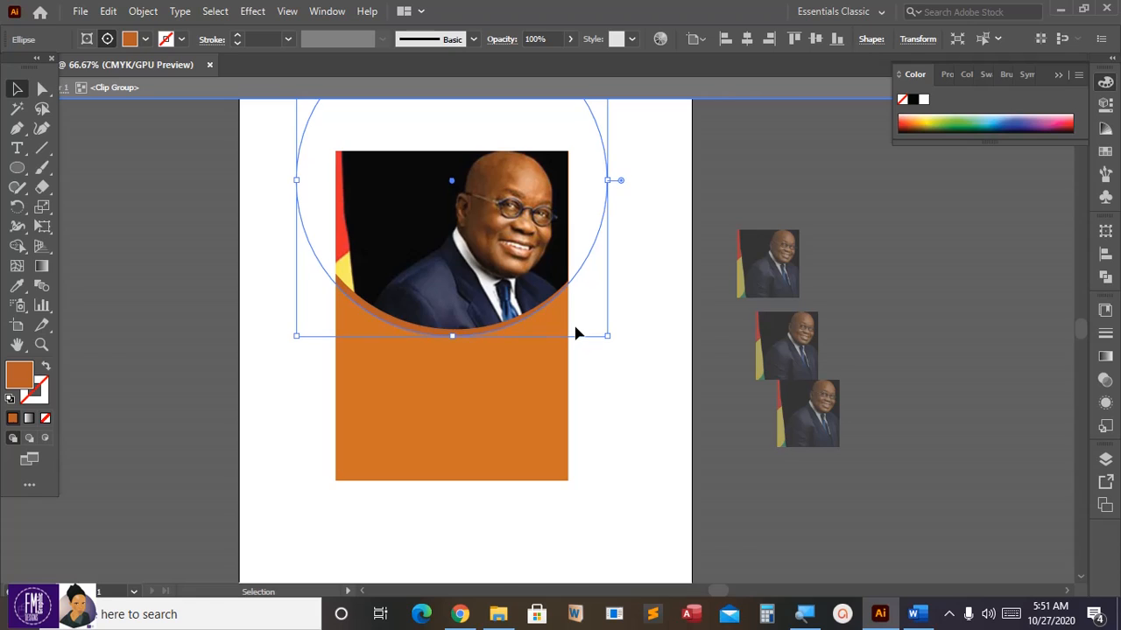
pyautogui.press('Up')
pyautogui.press('Up')
pyautogui.press('Up')
pyautogui.press('Up')
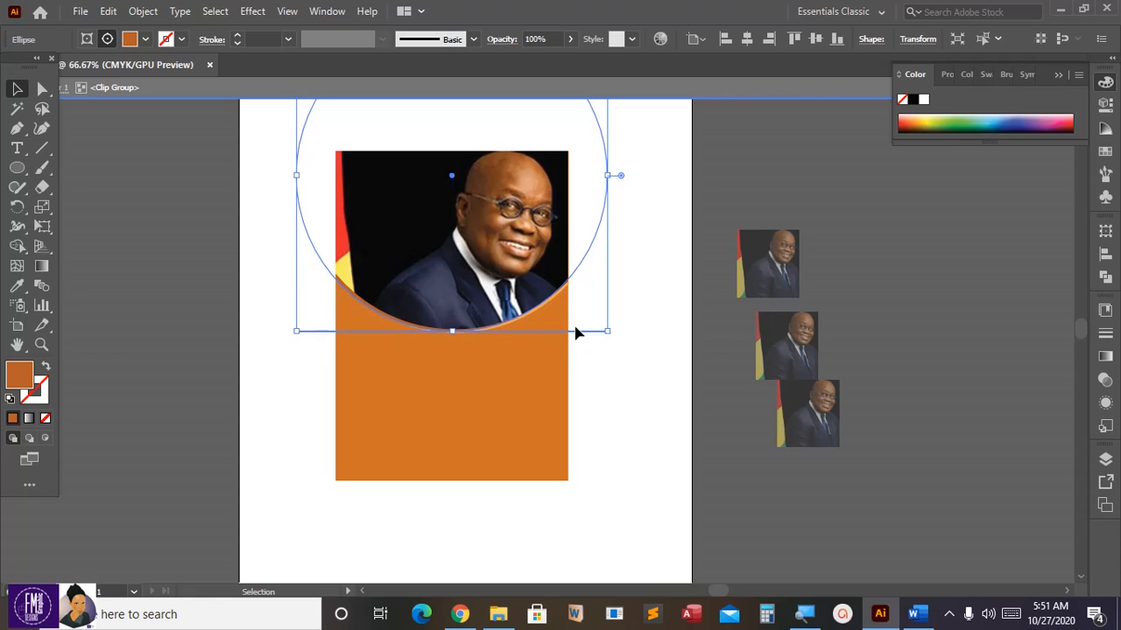
pyautogui.press('Down')
pyautogui.press('Down')
pyautogui.press('Down')
pyautogui.press('Down')
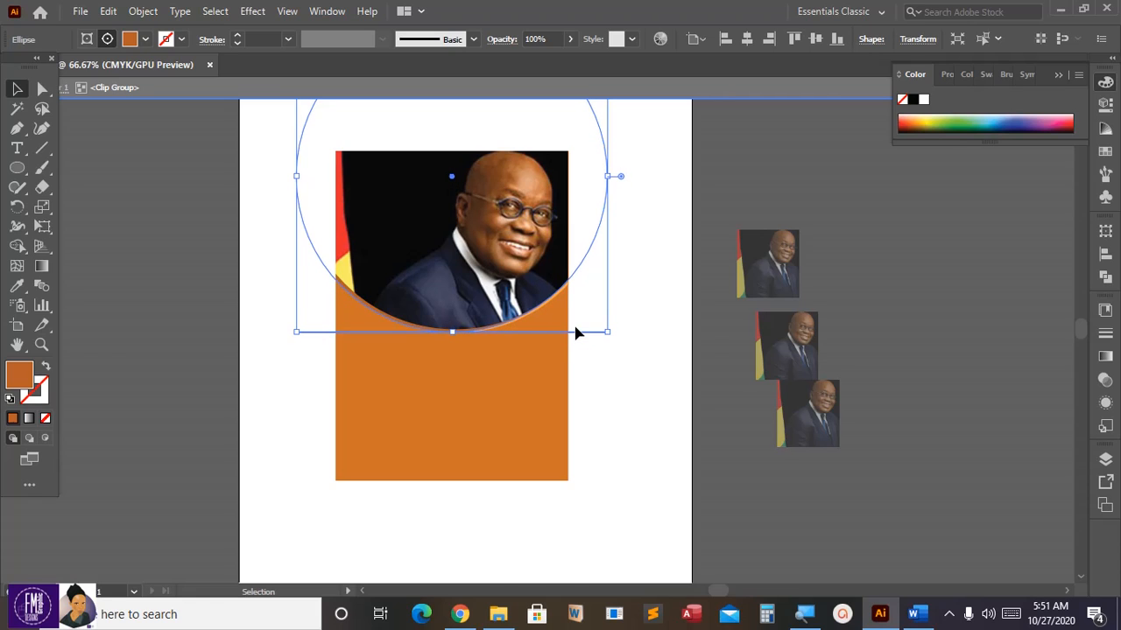
pyautogui.click(657, 302)
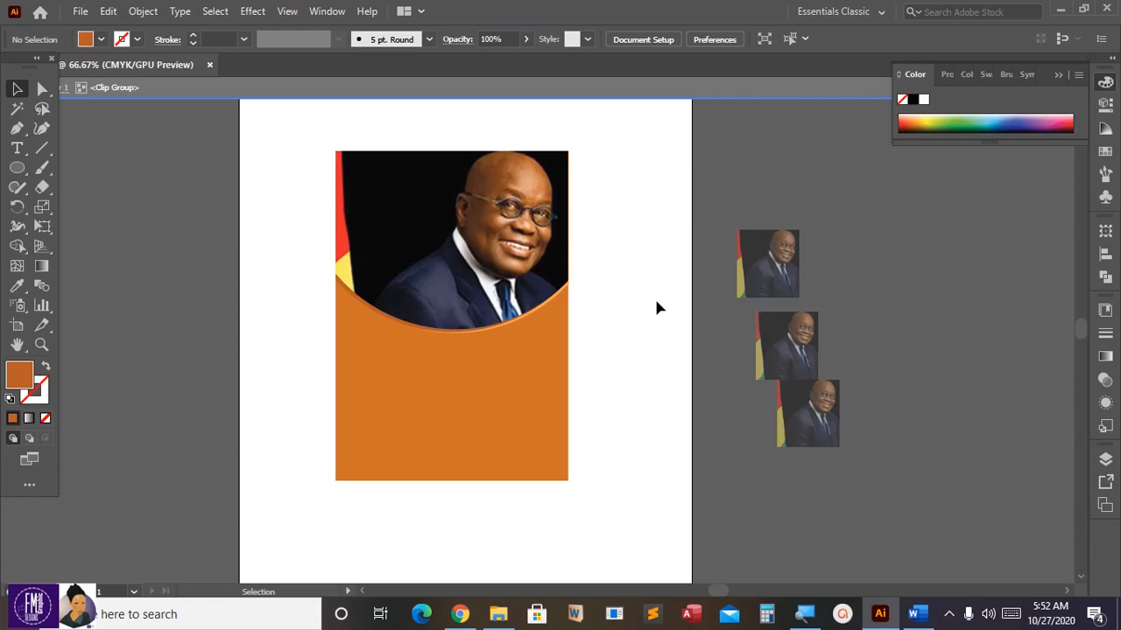
pyautogui.scroll(1, 613, 302)
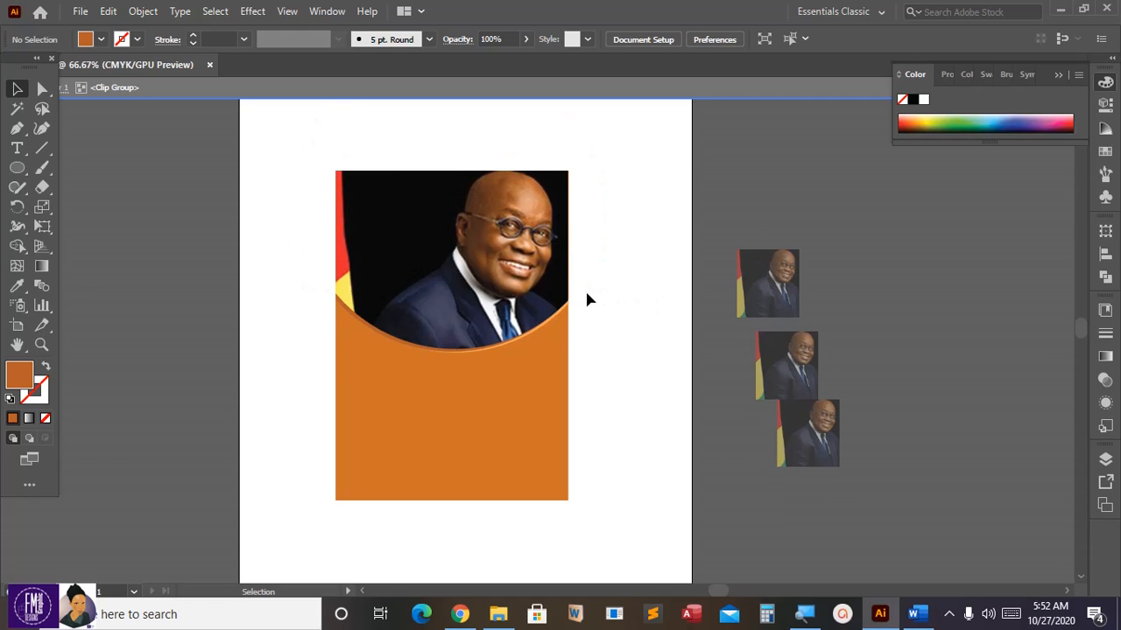
pyautogui.press('Escape')
# - Draw a dark orange circle on the artboard in the empty area below the orange rectangle
pyautogui.scroll(-1, 536, 365)
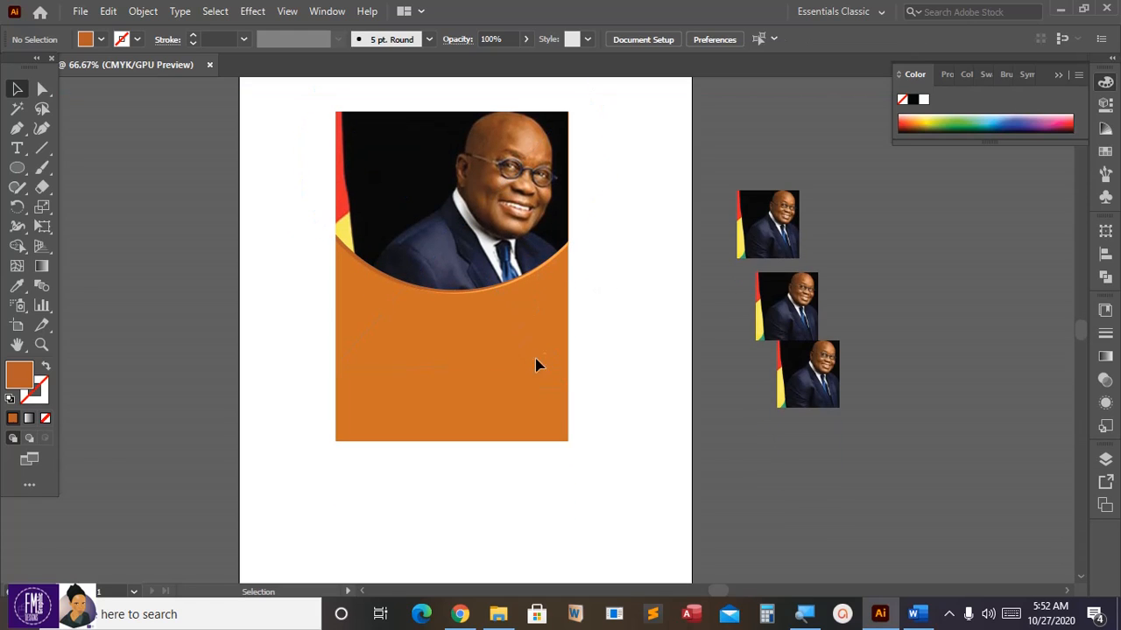
pyautogui.scroll(1, 492, 359)
pyautogui.scroll(-7, 567, 347)
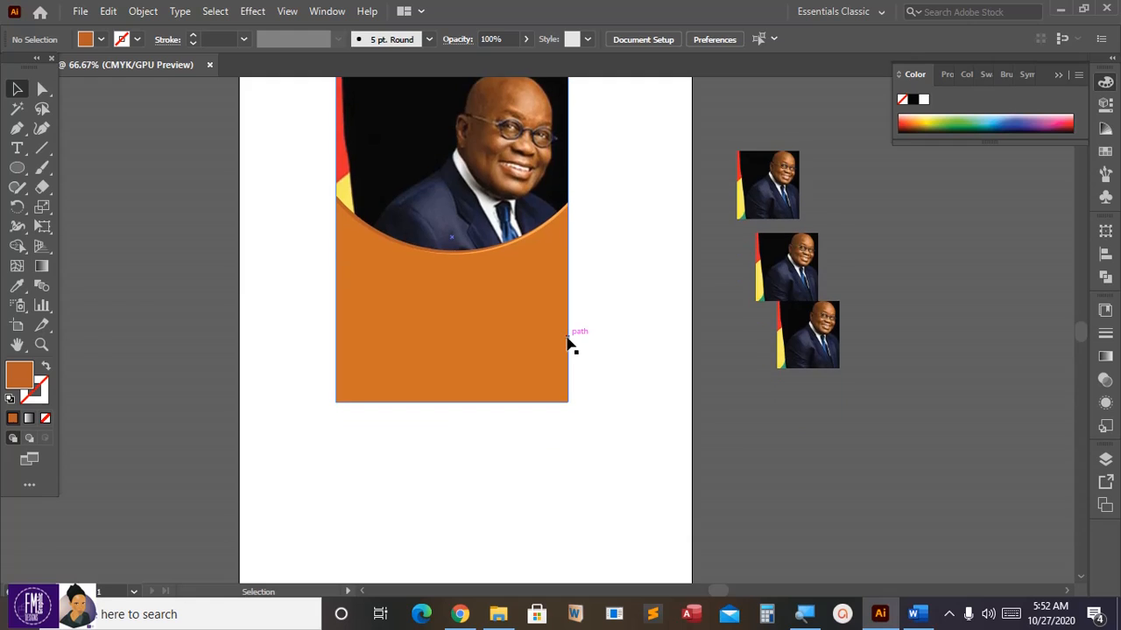
pyautogui.scroll(6, 518, 380)
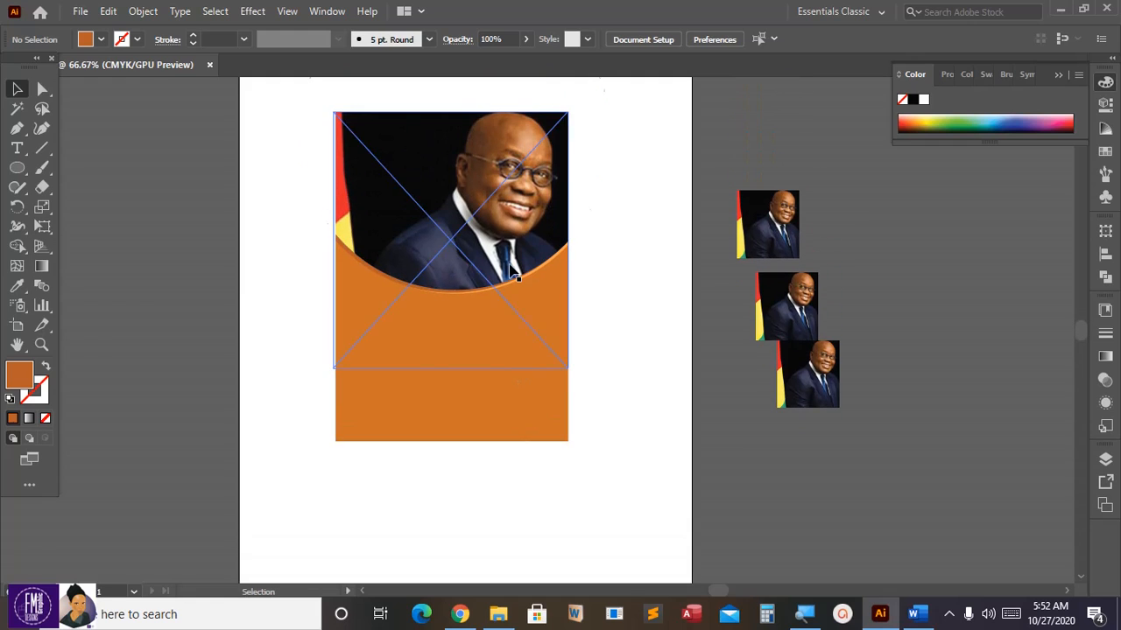
pyautogui.scroll(-4, 475, 400)
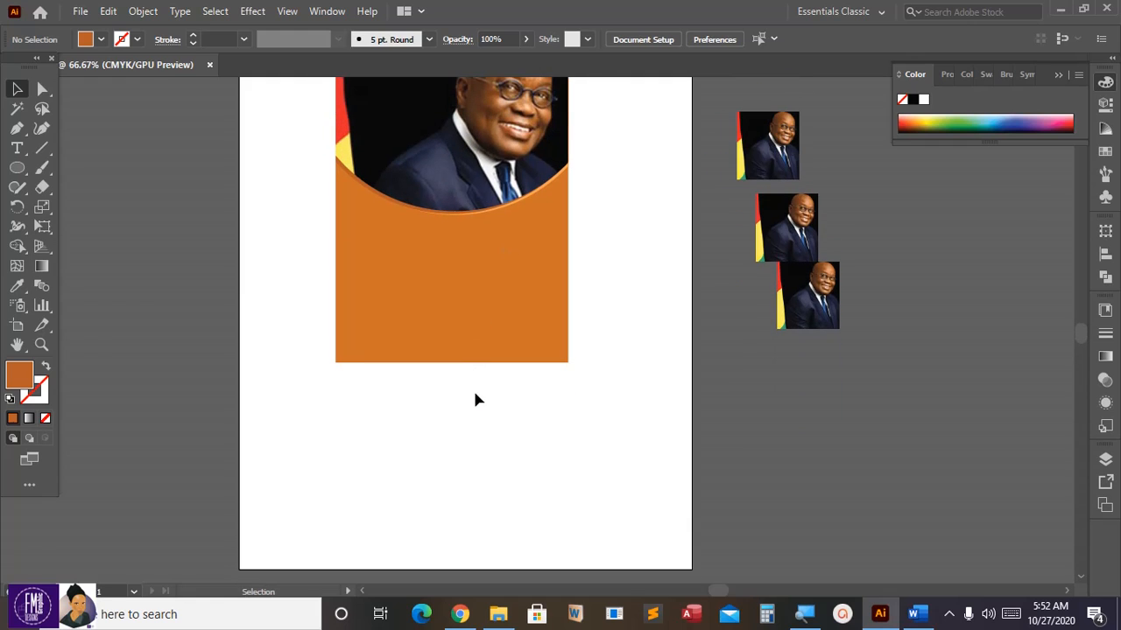
pyautogui.click(17, 168)
pyautogui.scroll(-3, 293, 364)
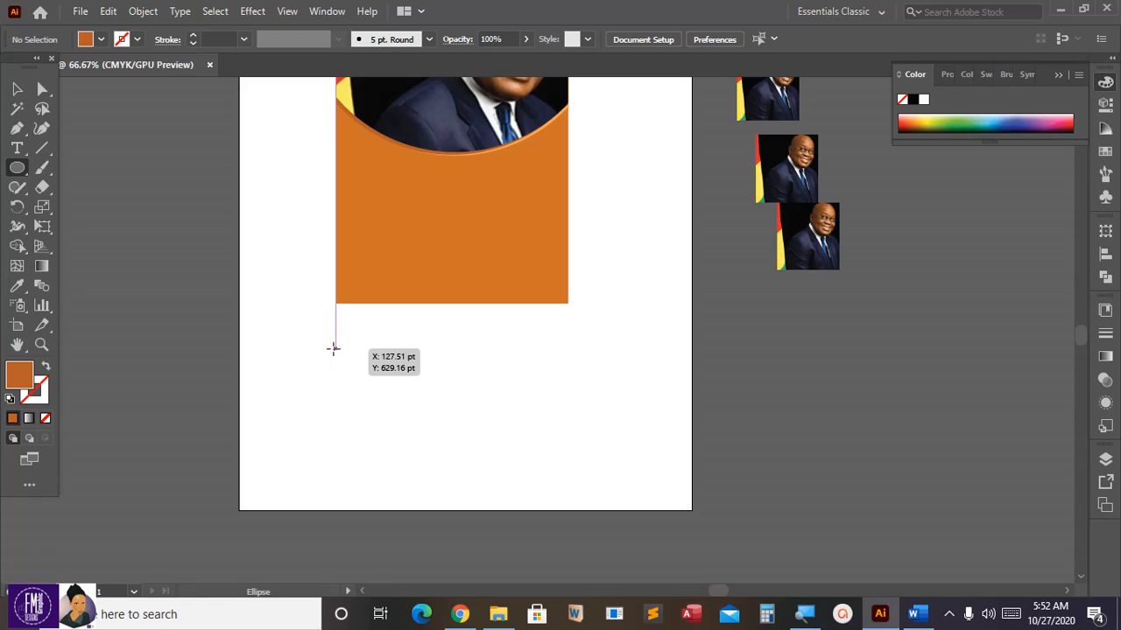
pyautogui.moveTo(328, 341); pyautogui.dragTo(497, 510)
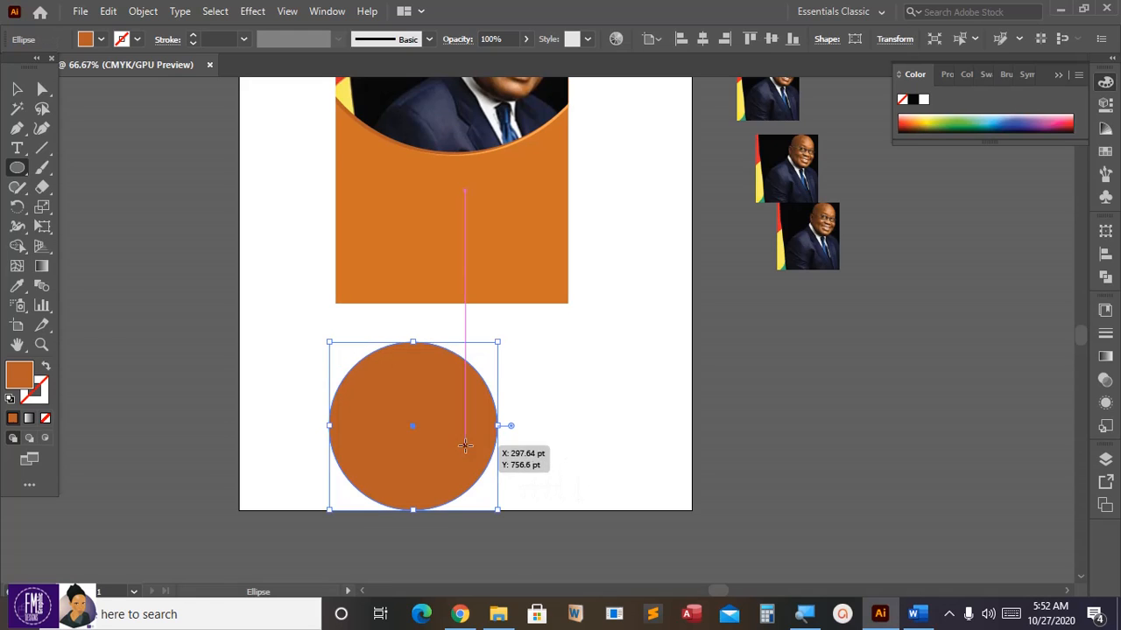
# - Move the new circle up and left near the rectangle's lower edge and place a slightly smaller concentric copy on it
pyautogui.click(15, 90)
pyautogui.moveTo(448, 431); pyautogui.dragTo(417, 413)
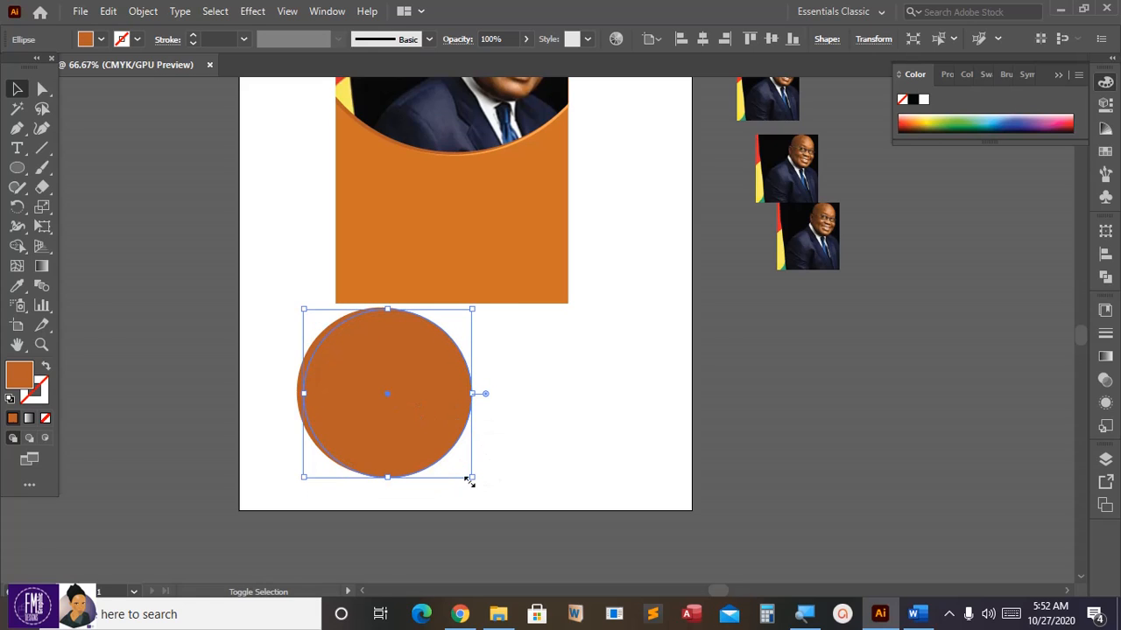
pyautogui.moveTo(471, 479); pyautogui.dragTo(462, 466)
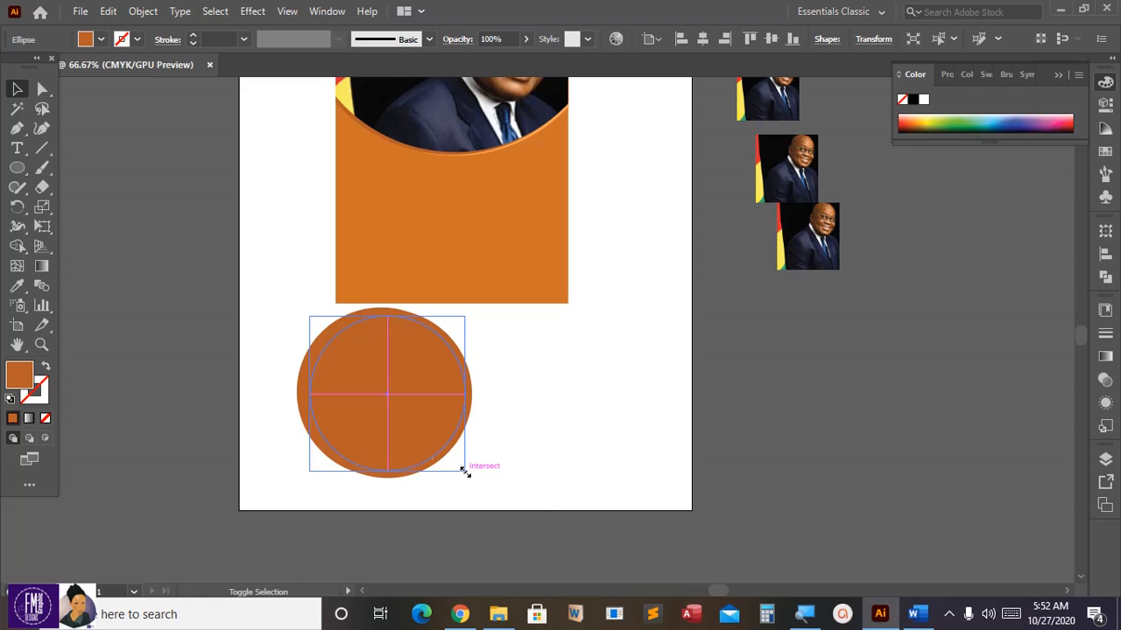
pyautogui.moveTo(420, 429); pyautogui.dragTo(415, 428)
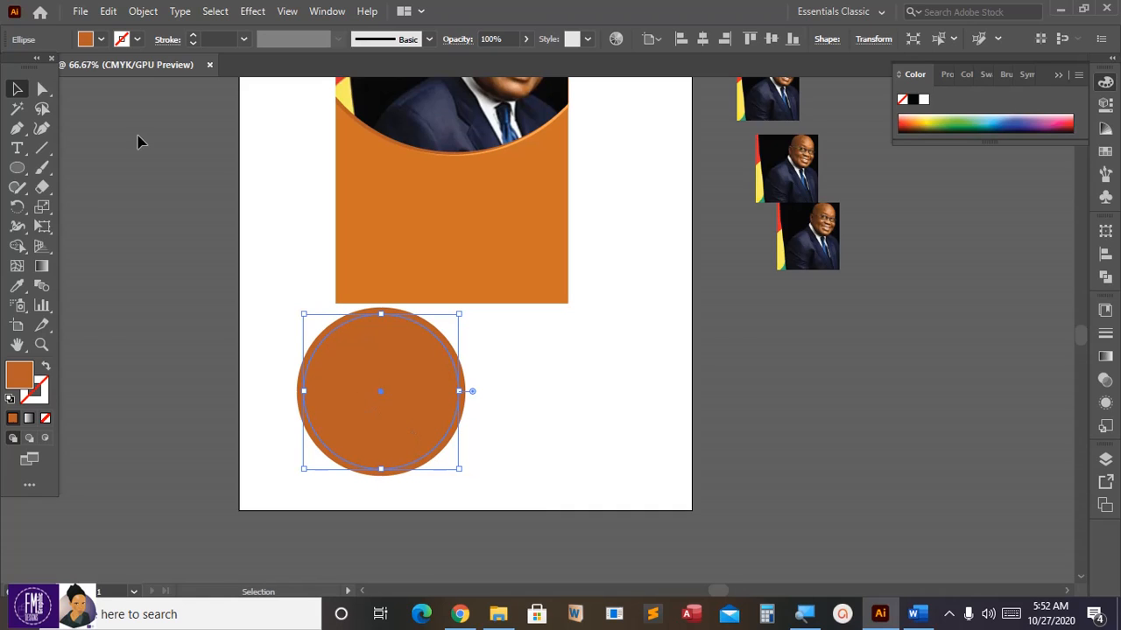
# - Fill the inner circle with light brown BF8356 and enlarge it slightly from its centre, leaving a thin dark orange rim
pyautogui.doubleClick(28, 374)
pyautogui.click(459, 249)
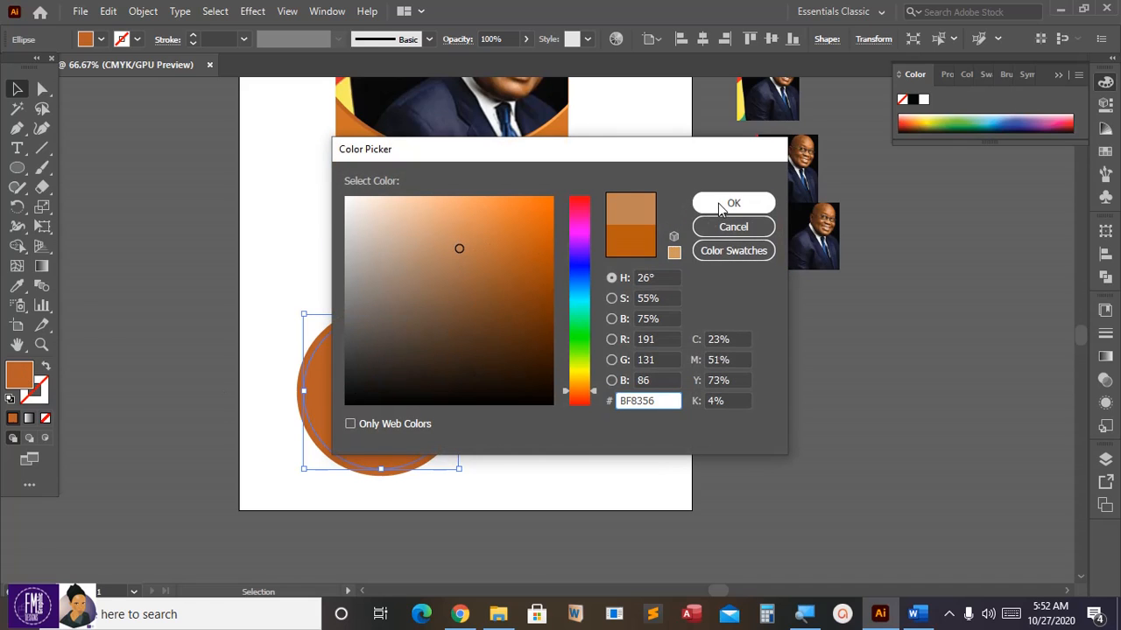
pyautogui.click(721, 205)
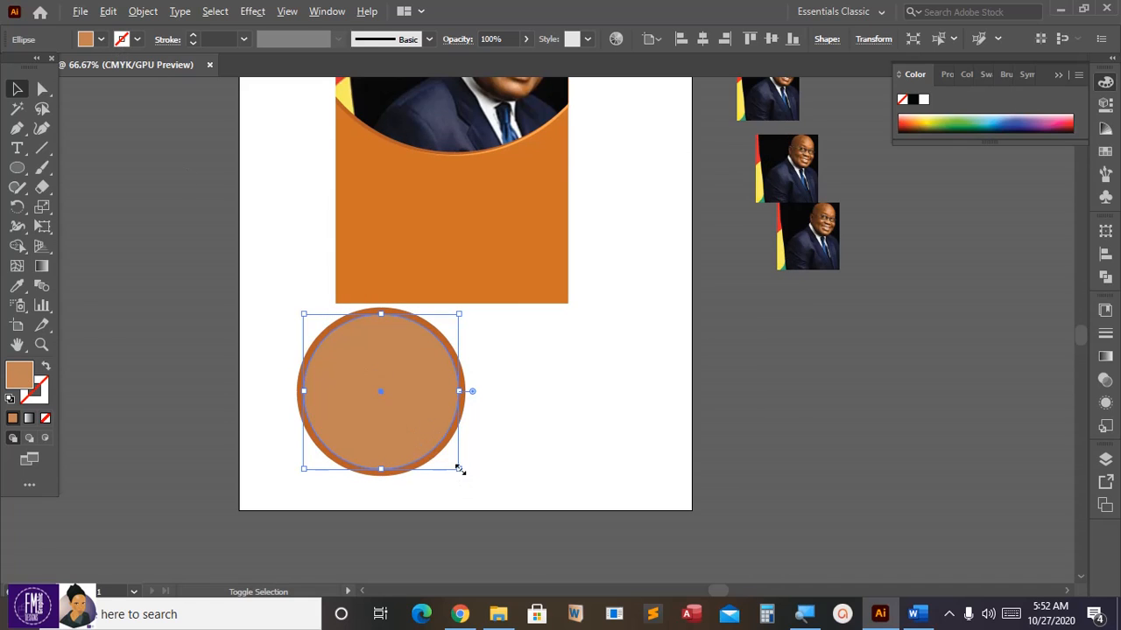
pyautogui.moveTo(459, 471); pyautogui.dragTo(463, 475)
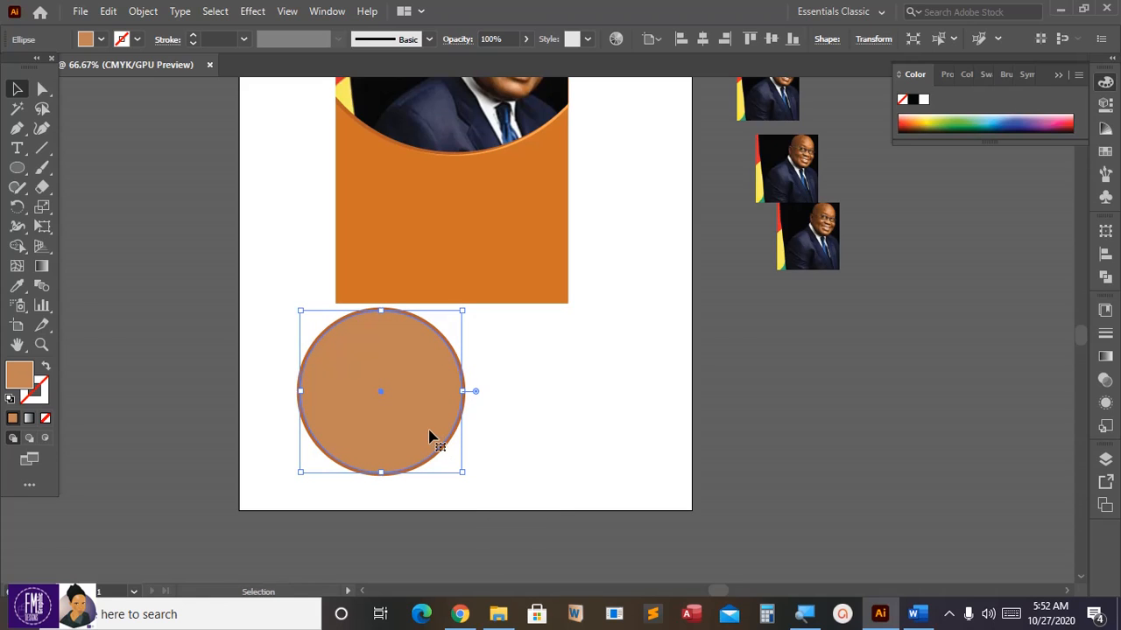
# - Add a smaller concentric copy of the light brown circle, filled with 9B7E6B and sized to leave a narrow light brown ring
pyautogui.moveTo(426, 430)
pyautogui.mouseDown()
pyautogui.moveTo(440, 443)
pyautogui.moveTo(428, 441)
pyautogui.mouseUp()
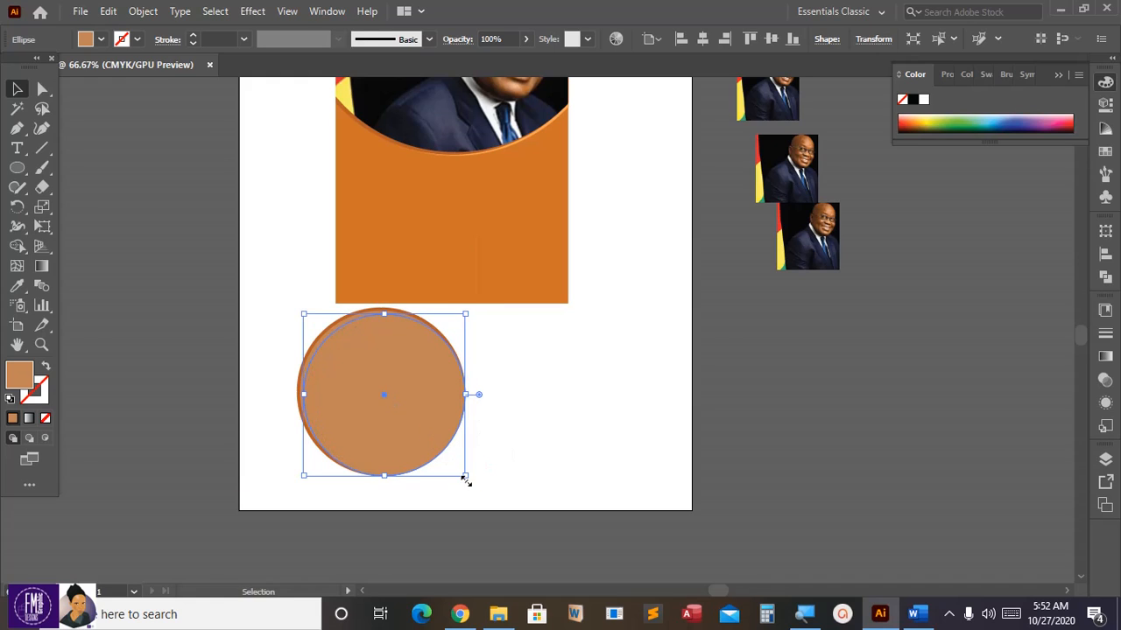
pyautogui.moveTo(465, 475); pyautogui.dragTo(418, 422)
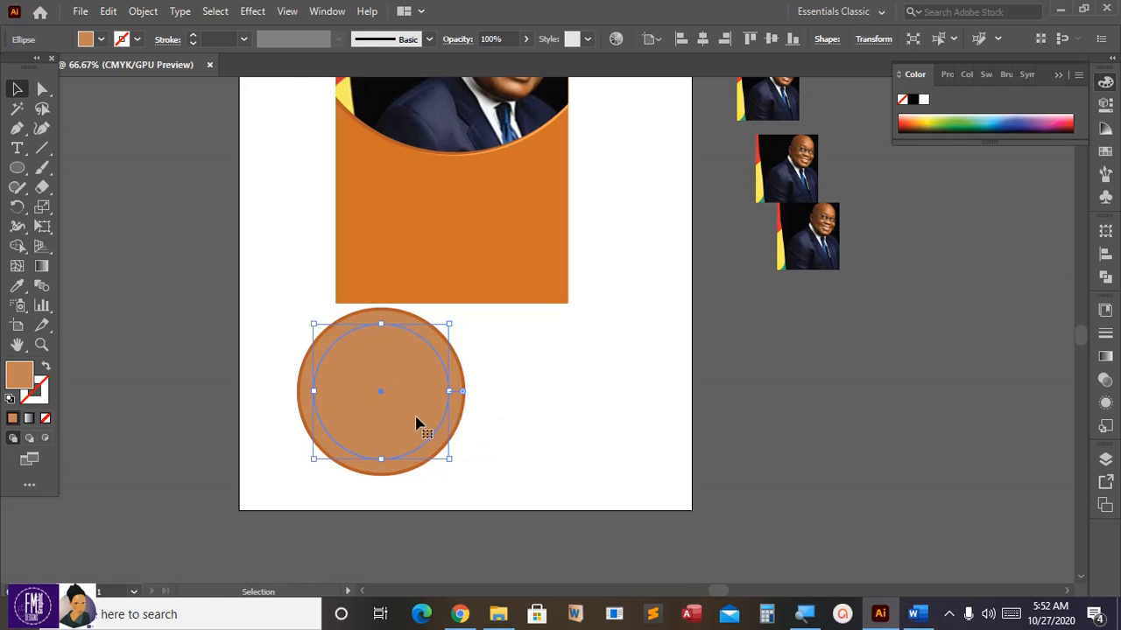
pyautogui.doubleClick(32, 374)
pyautogui.click(409, 278)
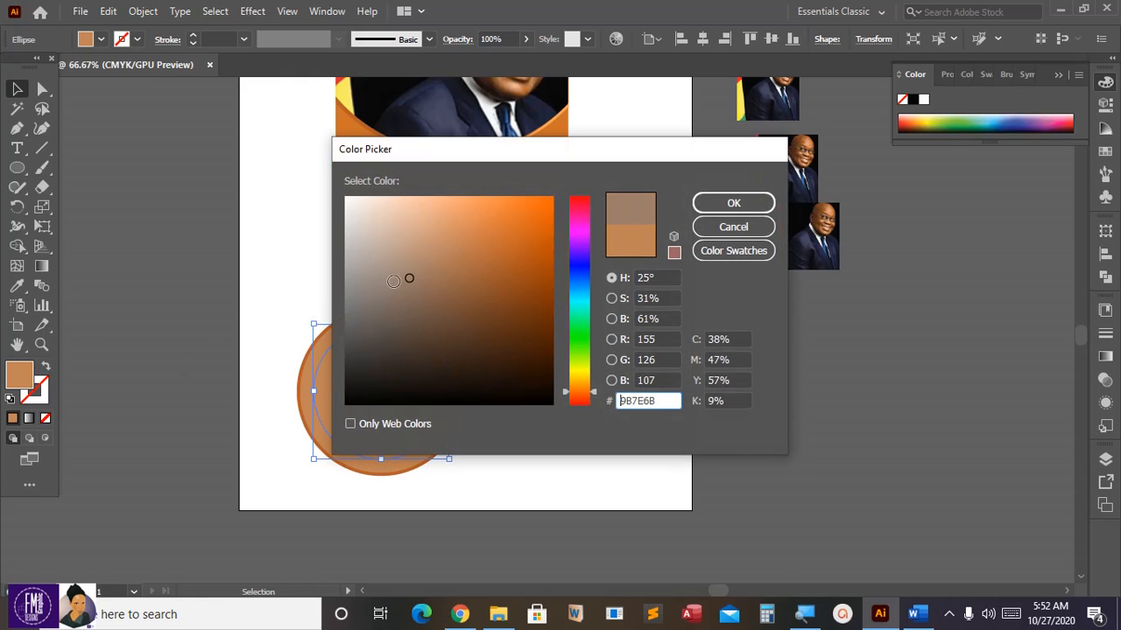
pyautogui.click(734, 204)
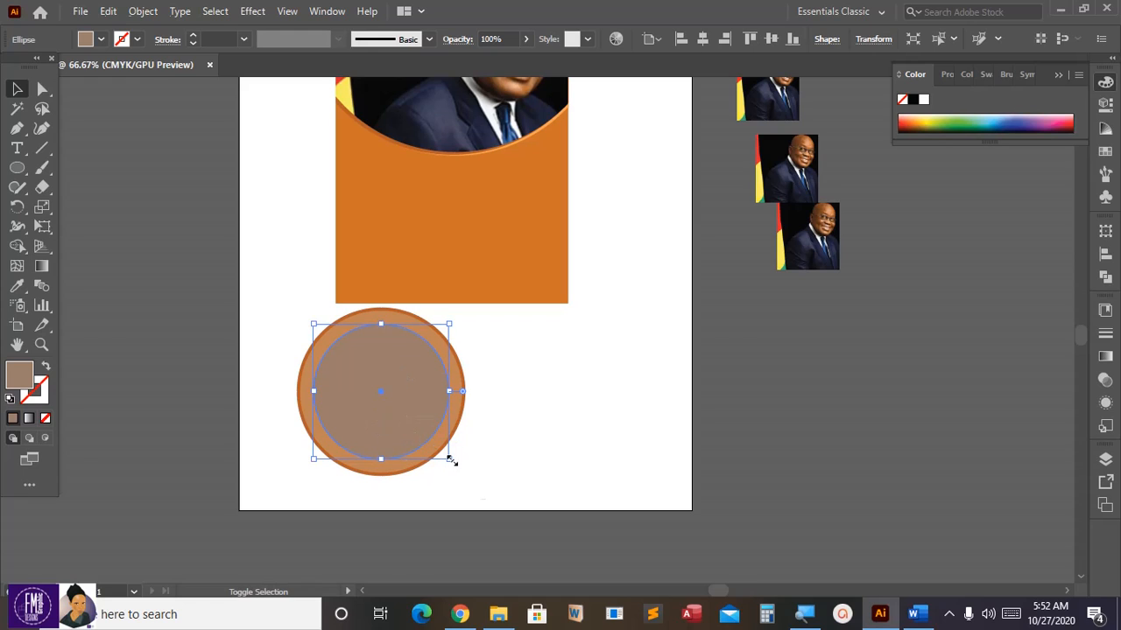
pyautogui.moveTo(453, 462)
pyautogui.mouseDown()
pyautogui.moveTo(464, 476)
pyautogui.moveTo(458, 468)
pyautogui.mouseUp()
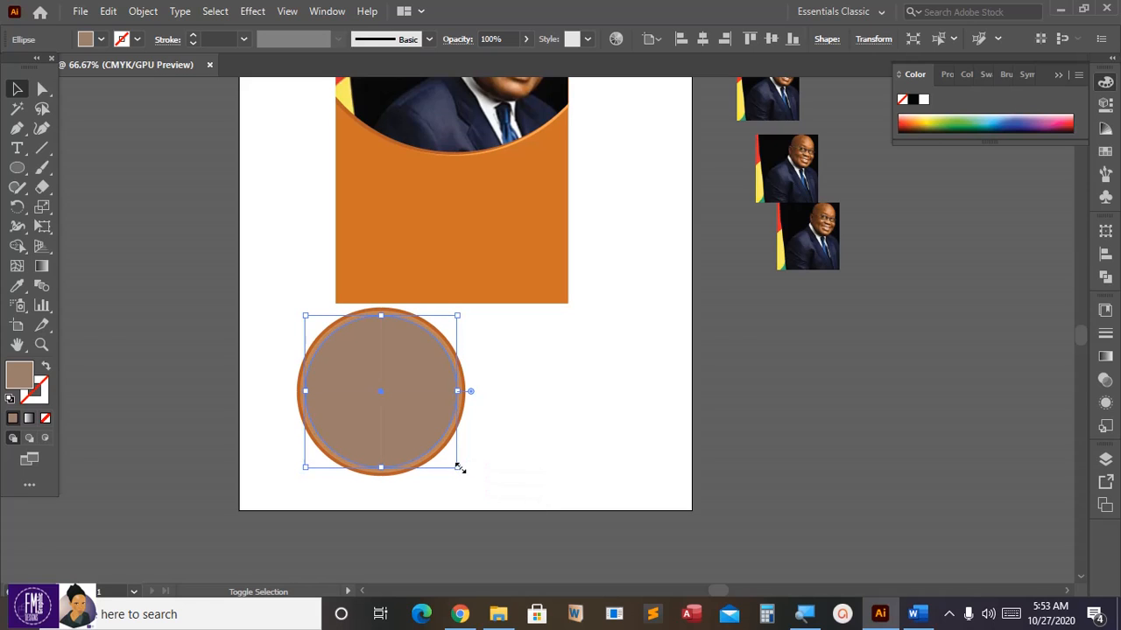
# - Move the three concentric circles together toward the artboard's lower middle and scale them down proportionally to about 150 pt wide
pyautogui.click(495, 433)
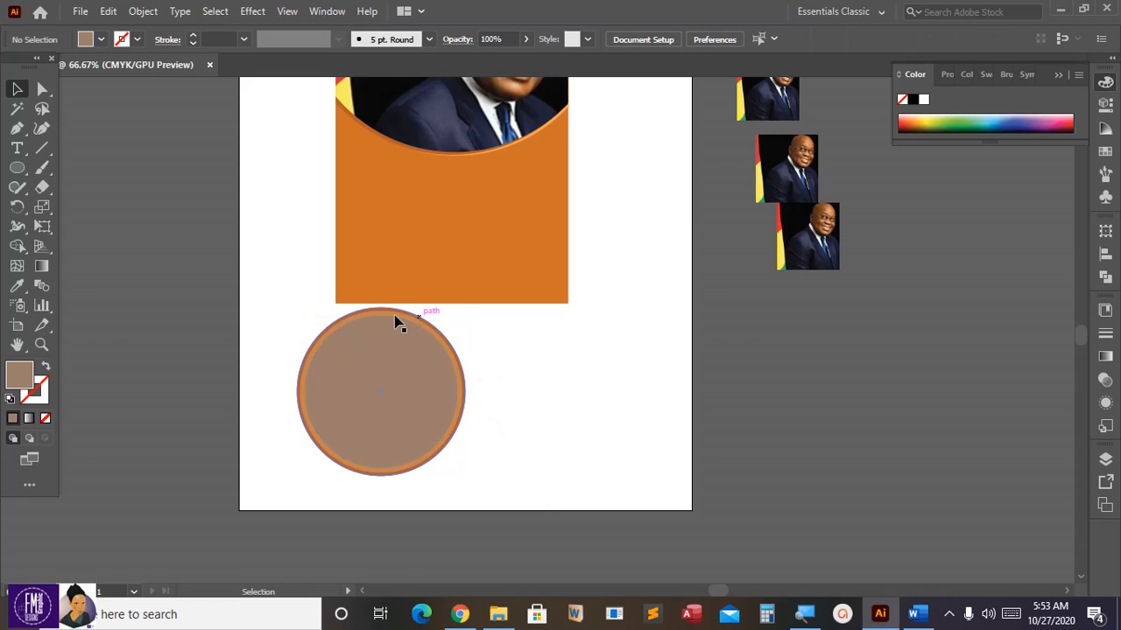
pyautogui.moveTo(287, 299); pyautogui.dragTo(520, 473)
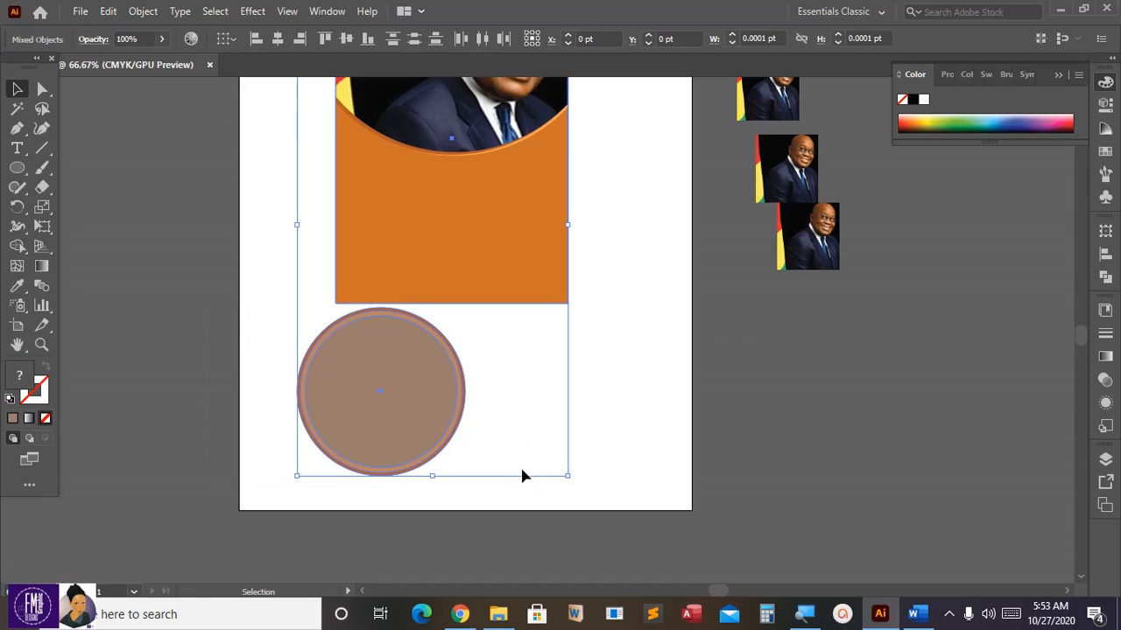
pyautogui.click(509, 365)
pyautogui.click(462, 368)
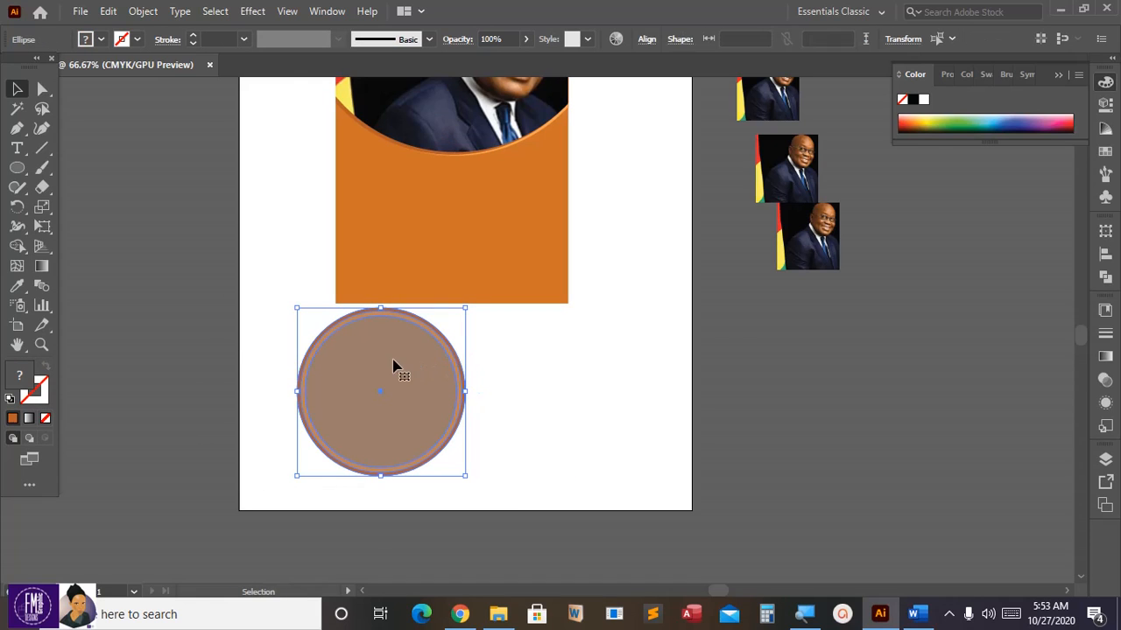
pyautogui.moveTo(396, 368); pyautogui.dragTo(503, 408)
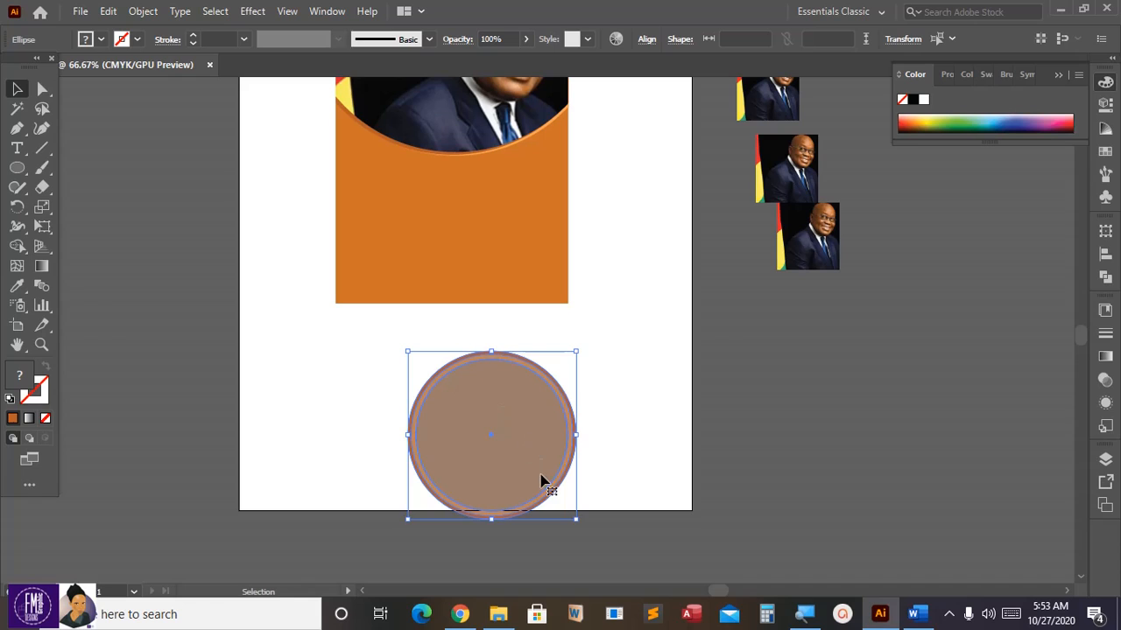
pyautogui.moveTo(578, 522); pyautogui.dragTo(464, 446)
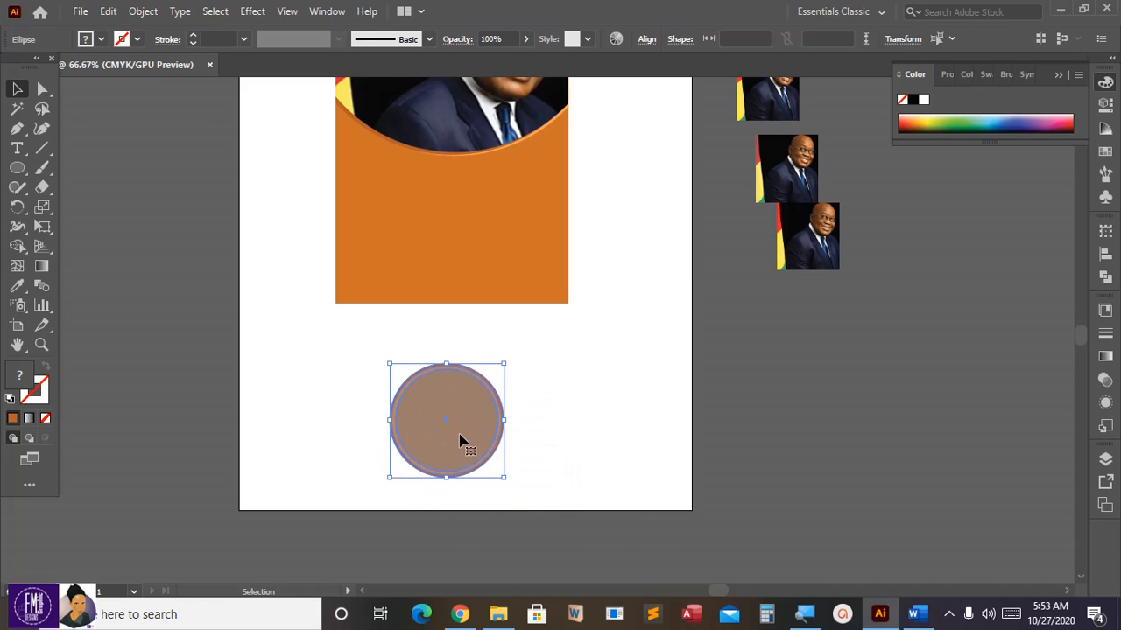
pyautogui.click(219, 349)
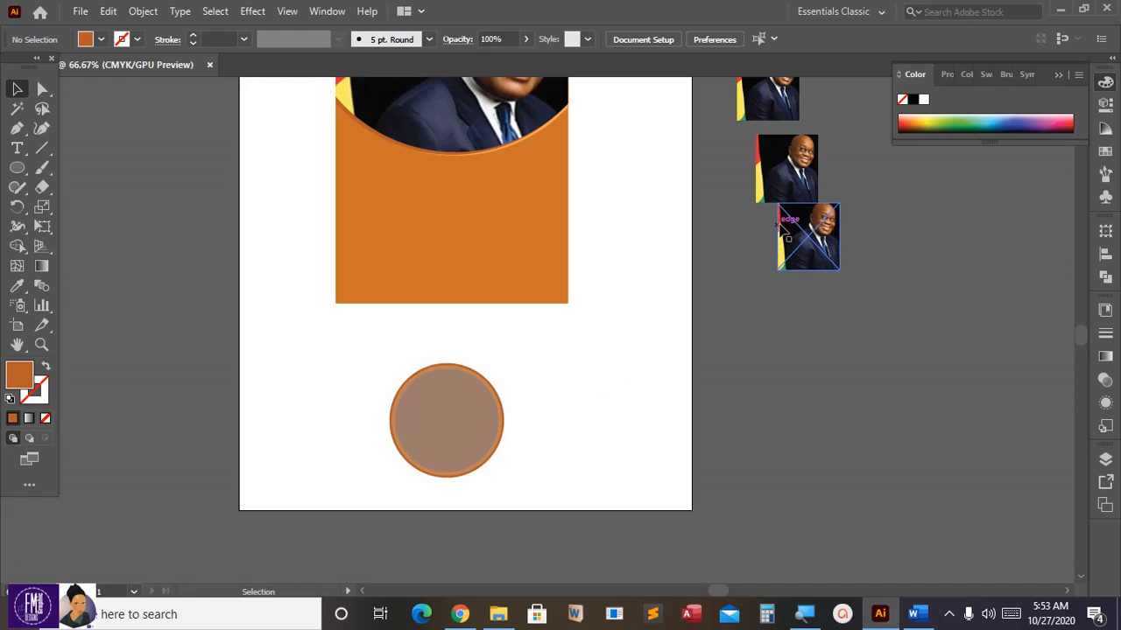
# - Place the lowest spare portrait over the concentric circles, enlarge it to cover them, and stack it directly beneath the innermost circle
pyautogui.moveTo(798, 247); pyautogui.dragTo(437, 431)
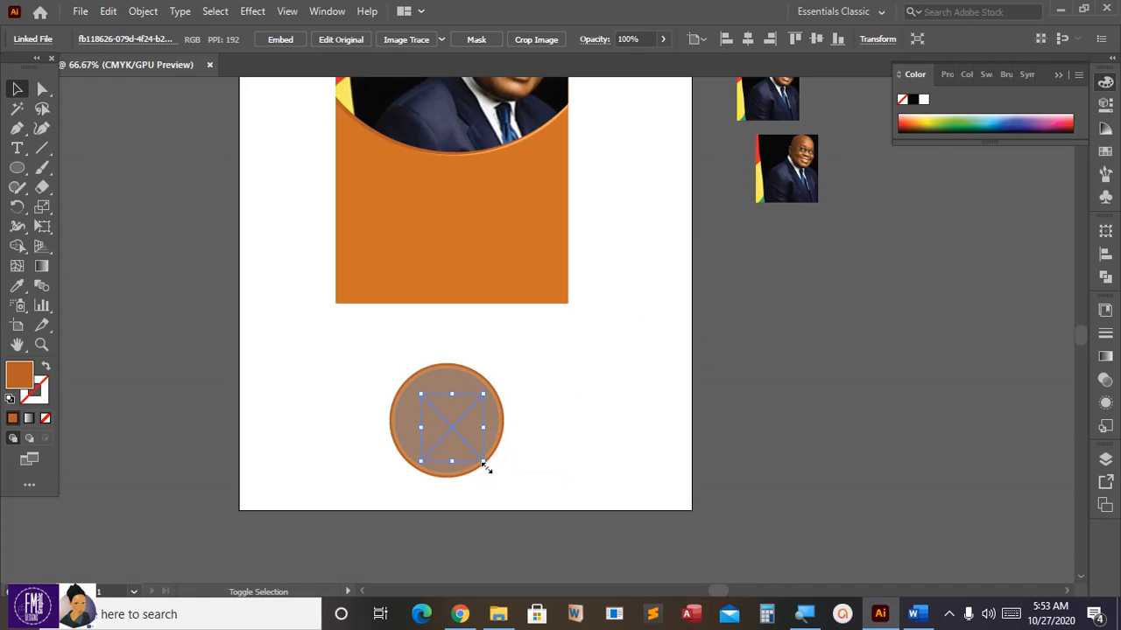
pyautogui.moveTo(483, 462); pyautogui.dragTo(517, 493)
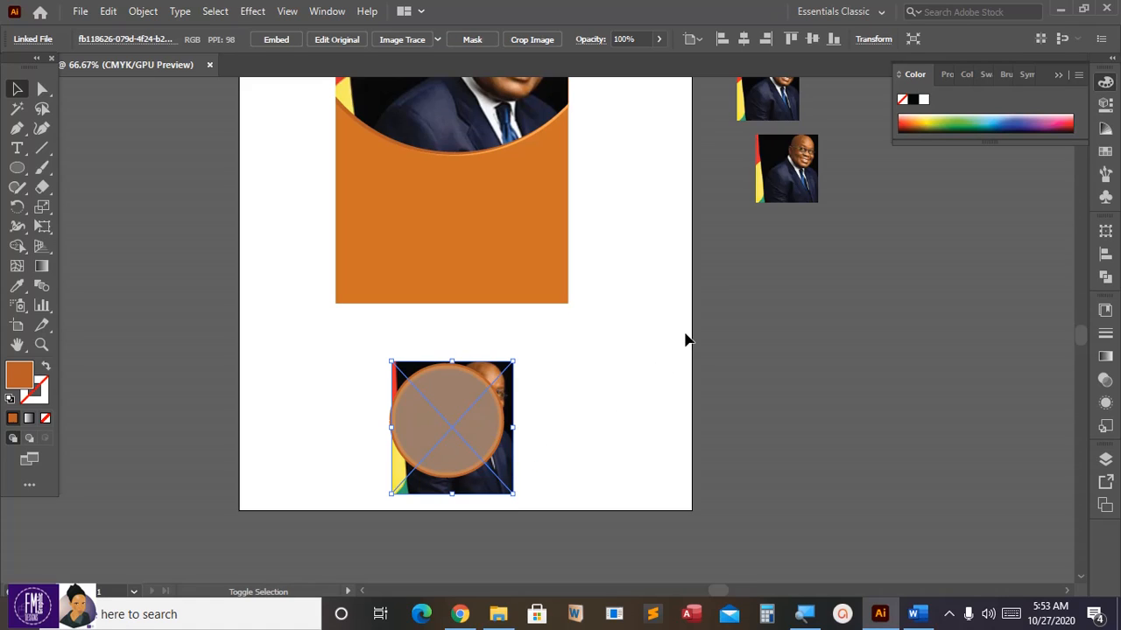
pyautogui.hotkey('ctrl', ']')
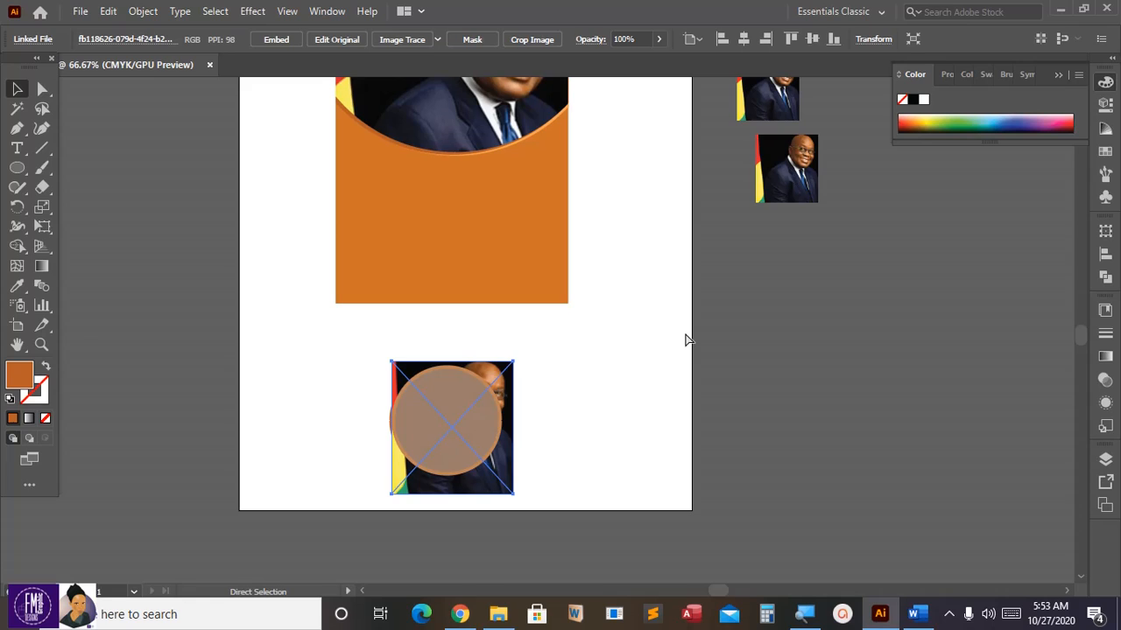
pyautogui.hotkey('ctrl', ']')
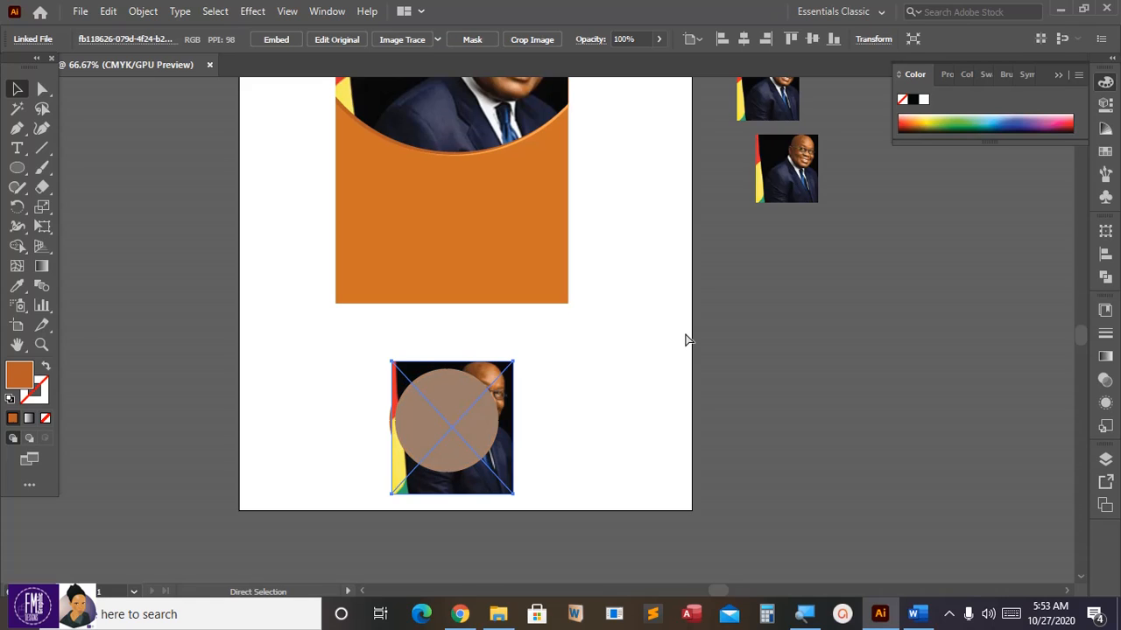
pyautogui.hotkey('ctrl', ']')
pyautogui.hotkey('ctrl', '[')
# - Try to make a clipping mask from the innermost brown circle
pyautogui.keyDown('shift'); pyautogui.click(503, 393); pyautogui.keyUp('shift')
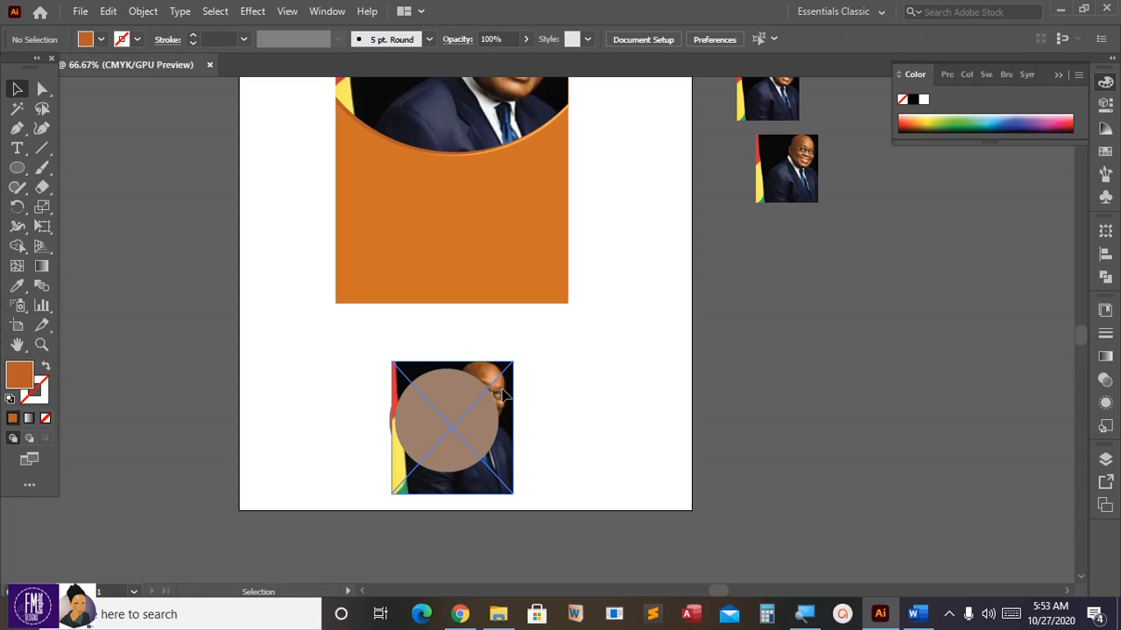
pyautogui.click(448, 389)
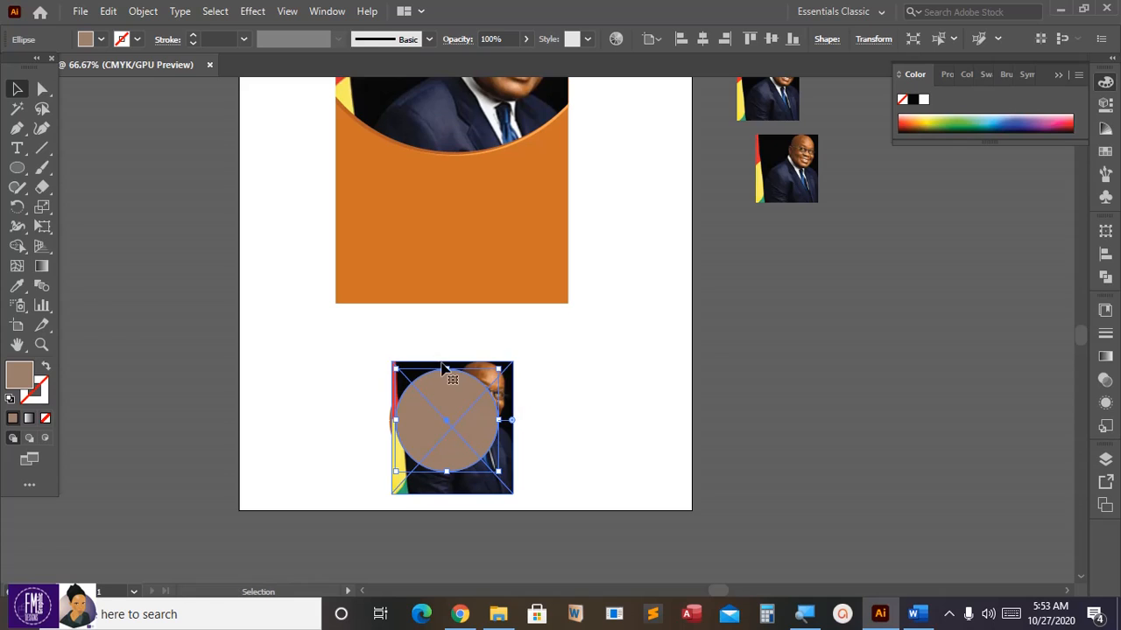
pyautogui.rightClick(455, 378)
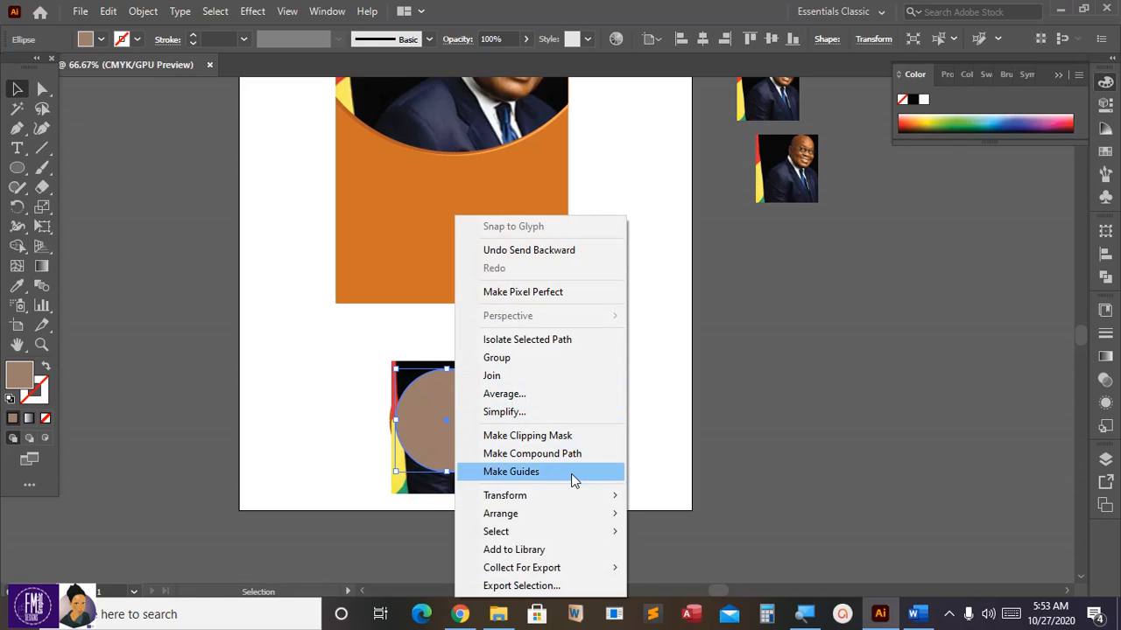
pyautogui.click(545, 436)
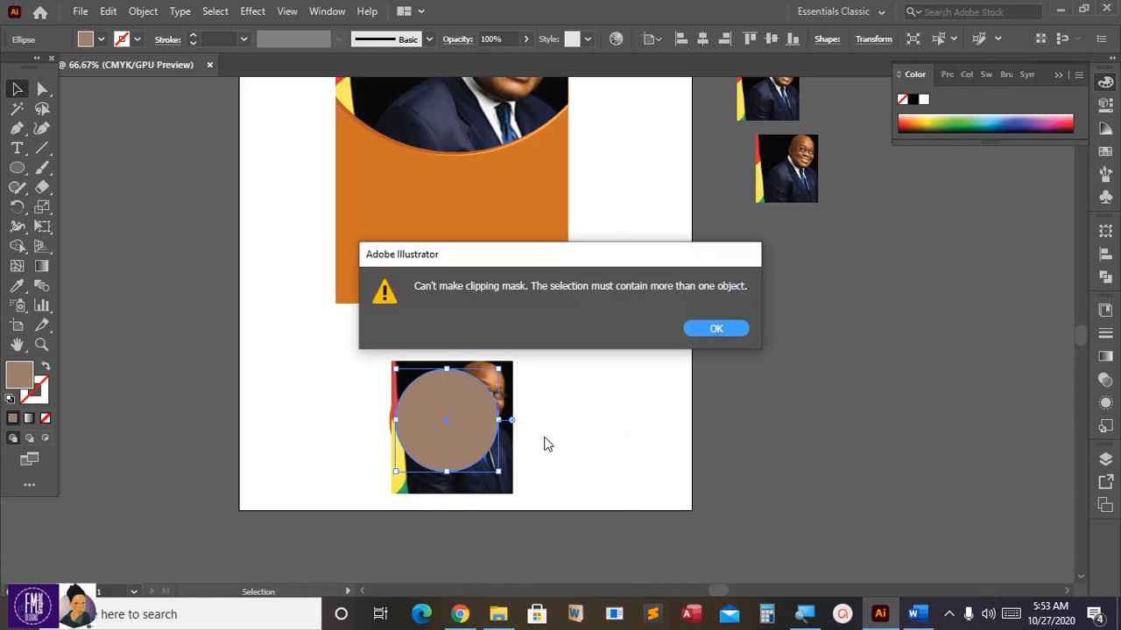
pyautogui.click(714, 328)
pyautogui.click(573, 397)
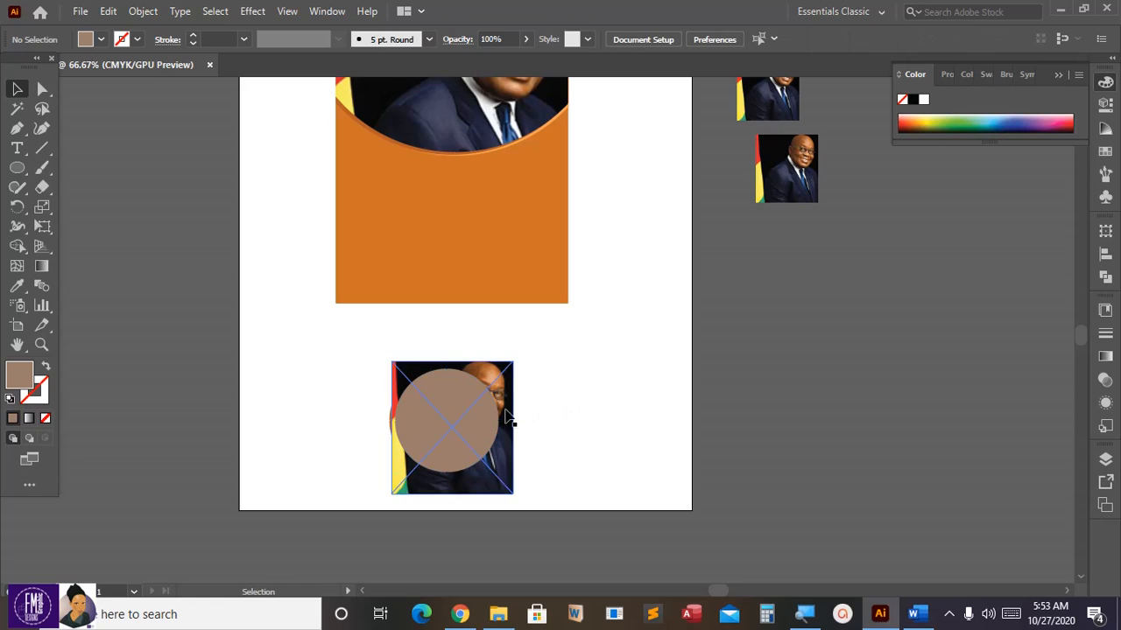
# - Clip the portrait to the innermost brown circle with a clipping mask, keeping the two outer circles as rings
pyautogui.click(510, 398)
pyautogui.hotkey('ctrl', 'shift', ']')
pyautogui.hotkey('ctrl', 'z')
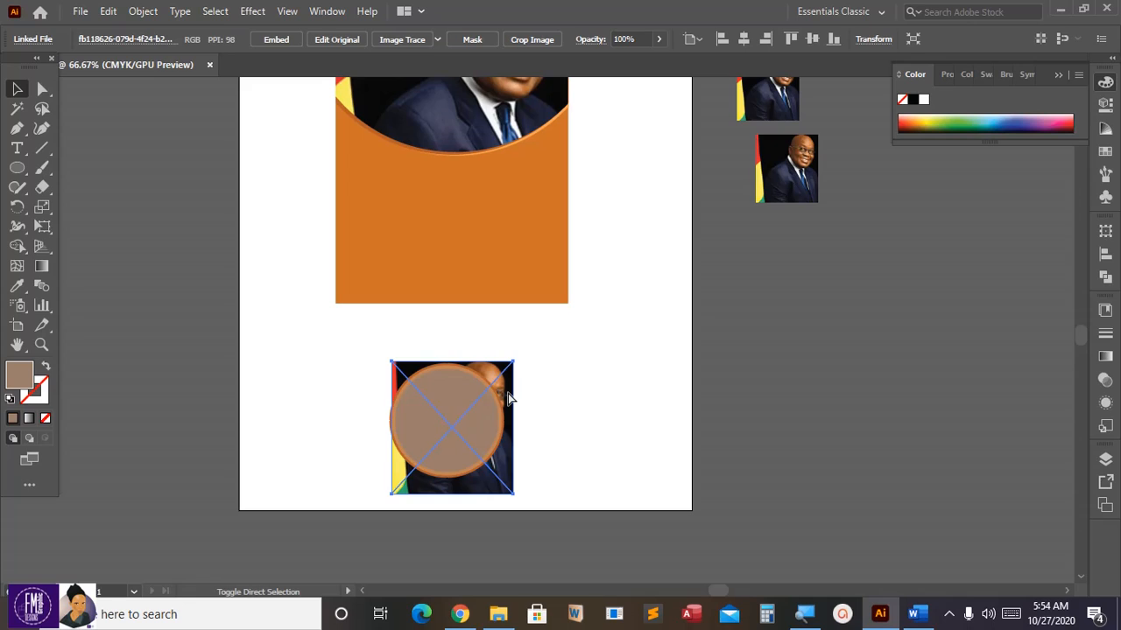
pyautogui.hotkey('ctrl', 'shift', 'z')
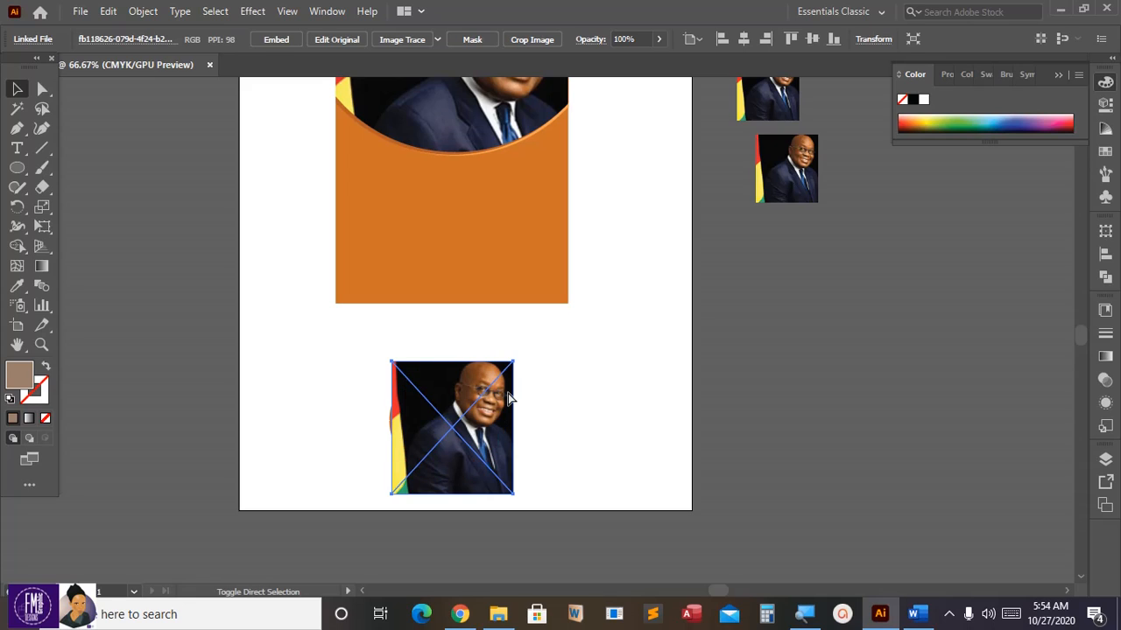
pyautogui.hotkey('ctrl', 'z')
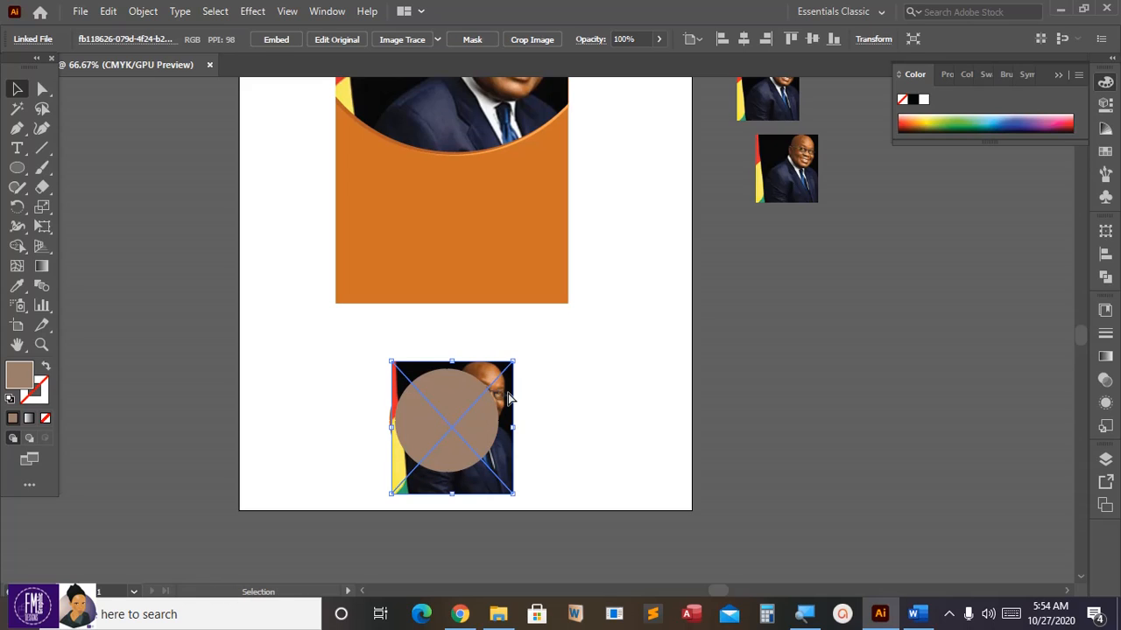
pyautogui.keyDown('shift'); pyautogui.click(451, 385); pyautogui.keyUp('shift')
pyautogui.rightClick(448, 382)
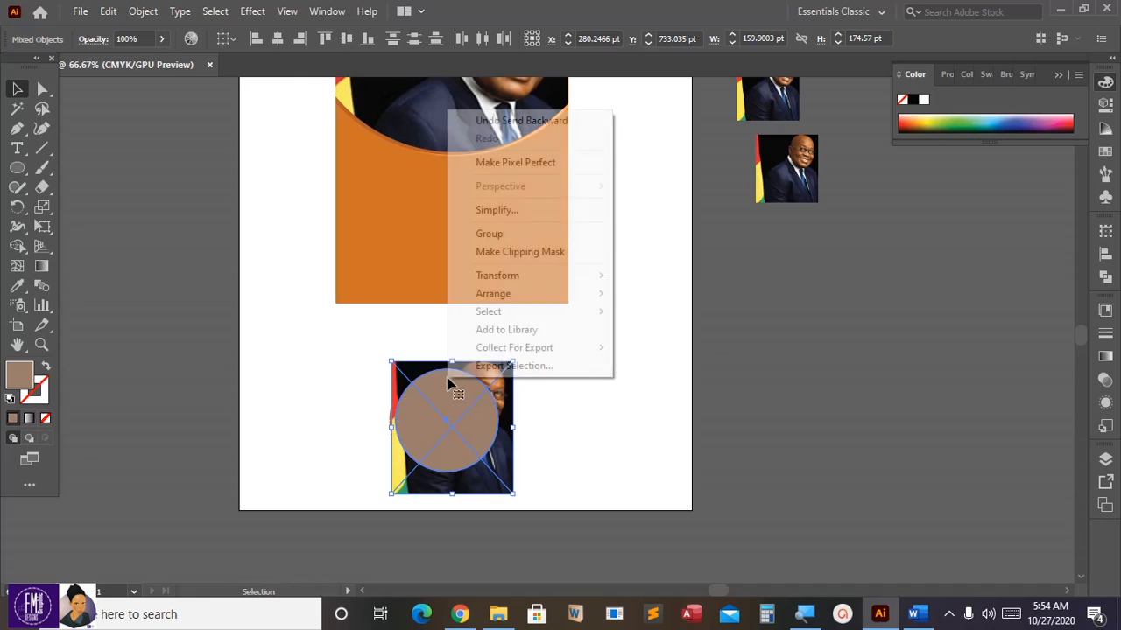
pyautogui.click(511, 252)
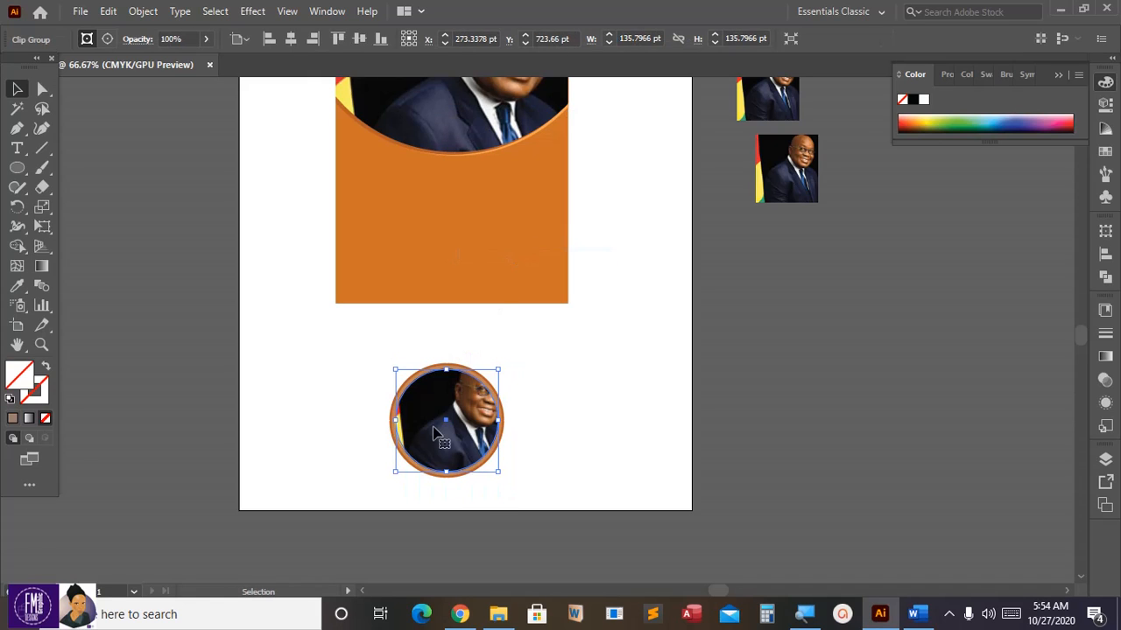
# - Isolate the small clip group and enlarge the portrait photo slightly toward its lower left
pyautogui.scroll(1, 429, 462)
pyautogui.scroll(-3, 432, 464)
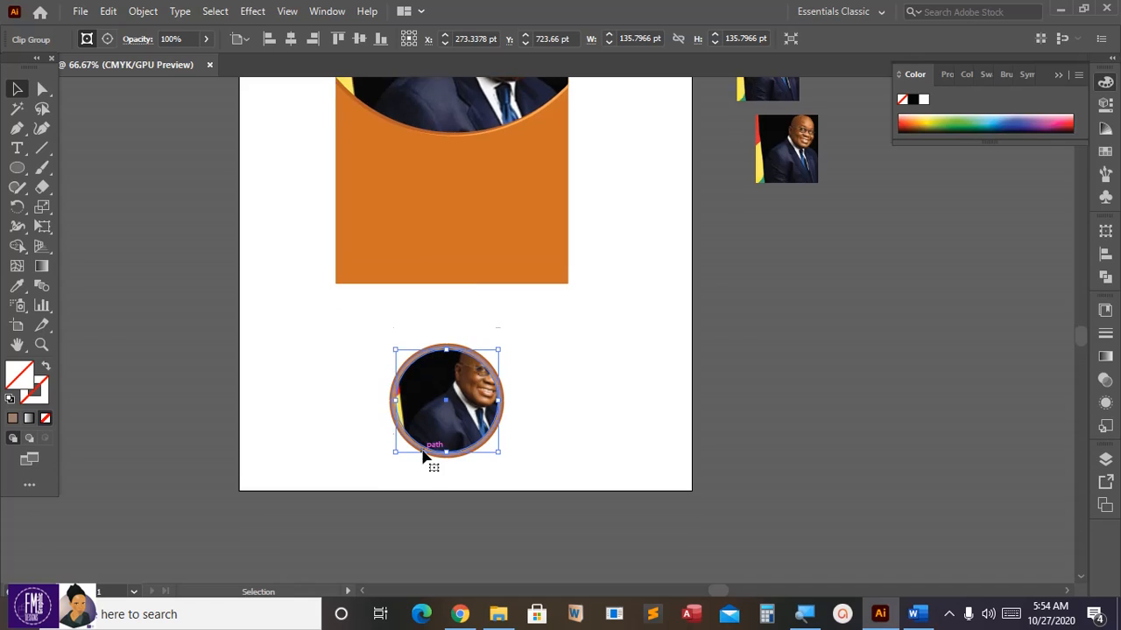
pyautogui.doubleClick(442, 412)
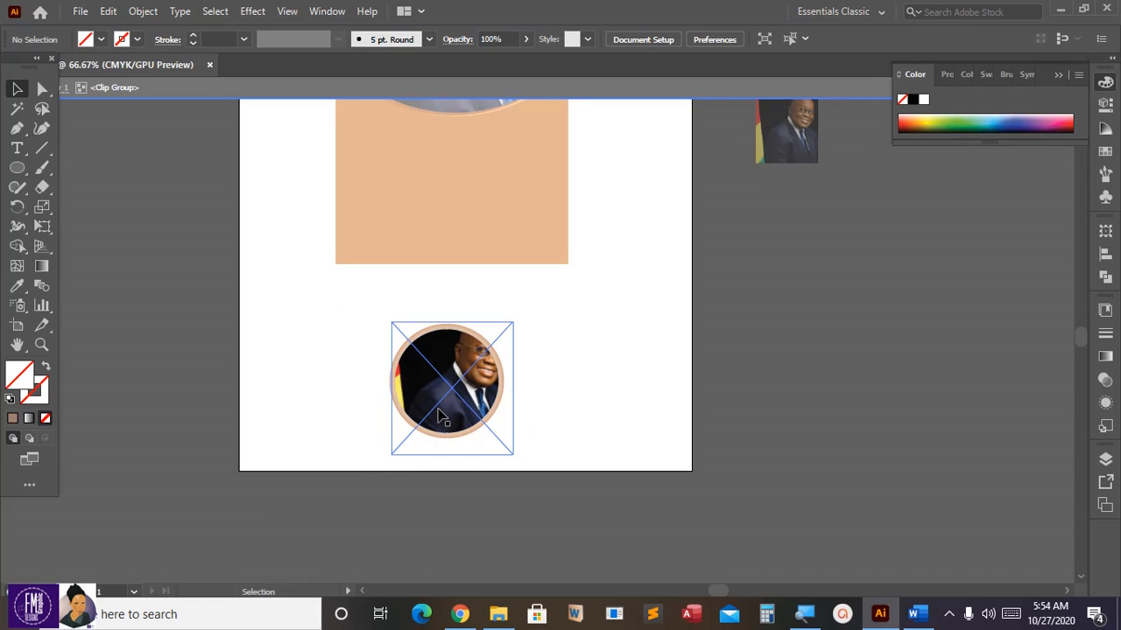
pyautogui.click(399, 456)
pyautogui.moveTo(392, 456); pyautogui.dragTo(383, 463)
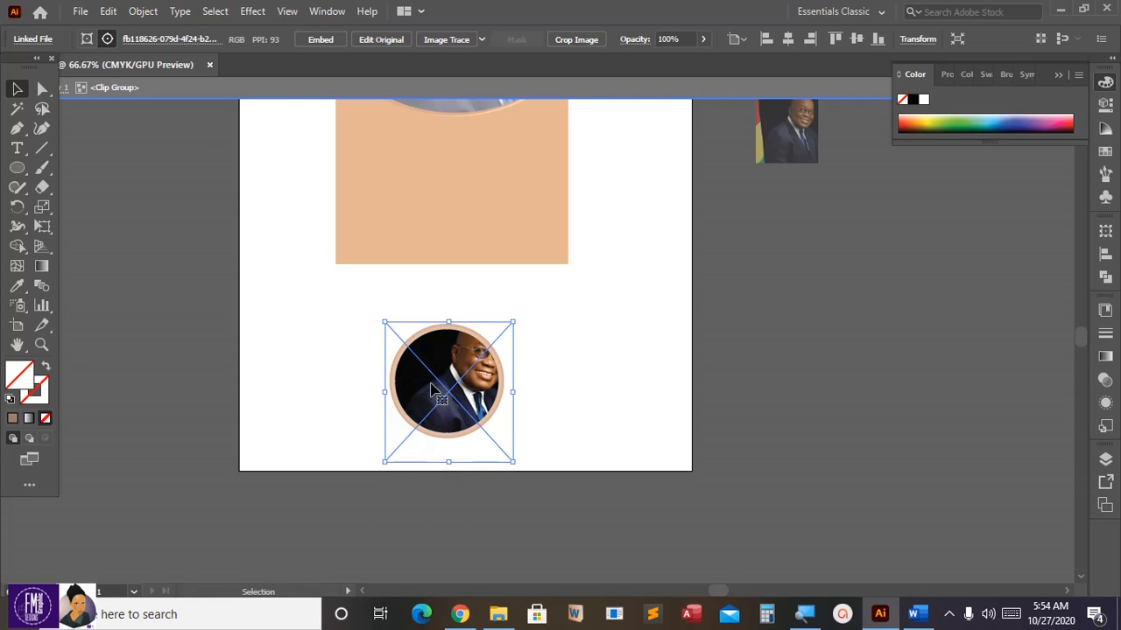
# - Nudge the photo left and down to centre the face in the circle, enlarge it slightly to fill the mask, and leave isolation mode
pyautogui.press('Left')
pyautogui.press('Left')
pyautogui.press('Left')
pyautogui.press('Left')
pyautogui.press('Left')
pyautogui.press('Left')
pyautogui.press('Left')
pyautogui.press('Left')
pyautogui.press('Left')
pyautogui.press('Left')
pyautogui.press('Left')
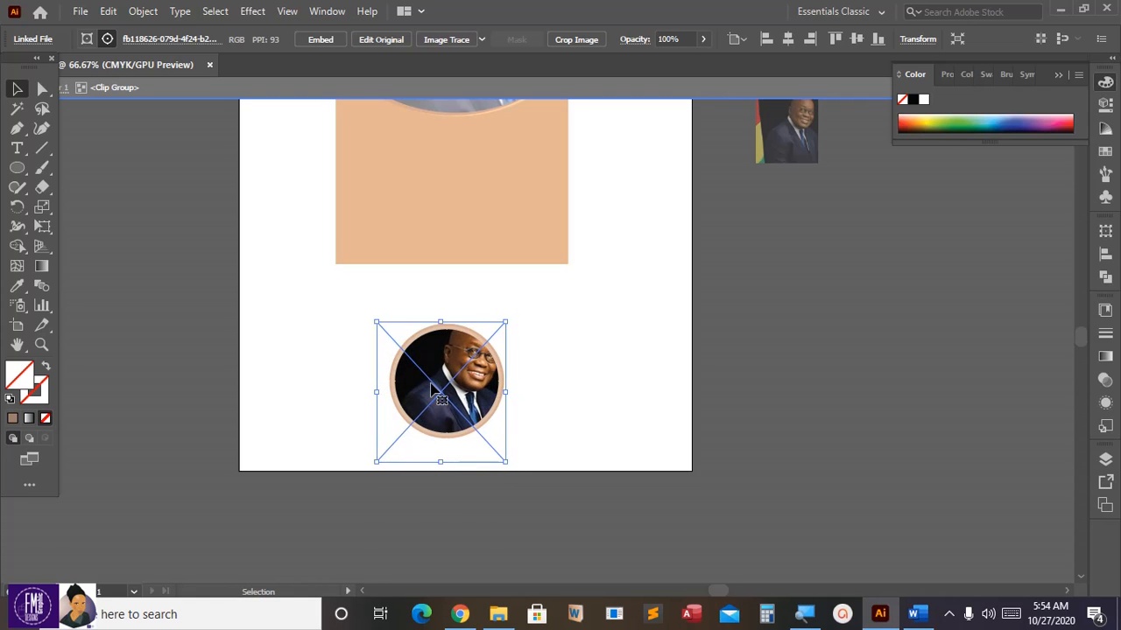
pyautogui.press('Down')
pyautogui.press('Down')
pyautogui.press('Down')
pyautogui.press('Down')
pyautogui.press('Left')
pyautogui.press('Left')
pyautogui.press('Left')
pyautogui.press('Left')
pyautogui.press('Left')
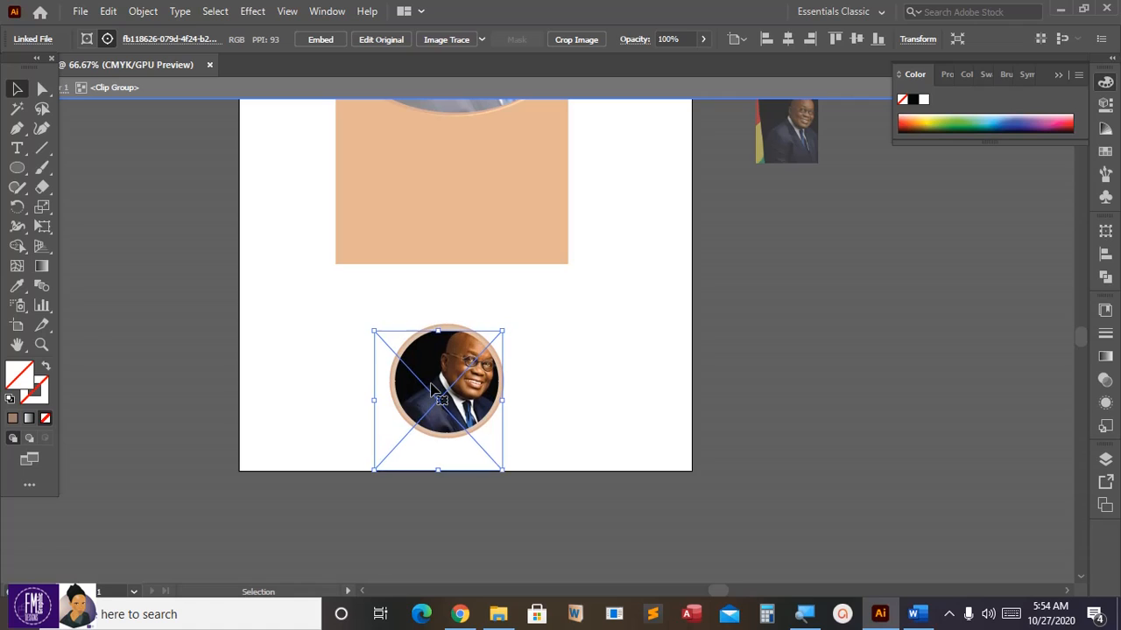
pyautogui.press('Down')
pyautogui.press('Down')
pyautogui.press('Down')
pyautogui.press('Down')
pyautogui.press('Down')
pyautogui.press('Down')
pyautogui.press('Down')
pyautogui.press('Down')
pyautogui.press('Down')
pyautogui.press('Down')
pyautogui.press('Left')
pyautogui.press('Left')
pyautogui.press('Left')
pyautogui.press('Left')
pyautogui.press('Left')
pyautogui.press('Left')
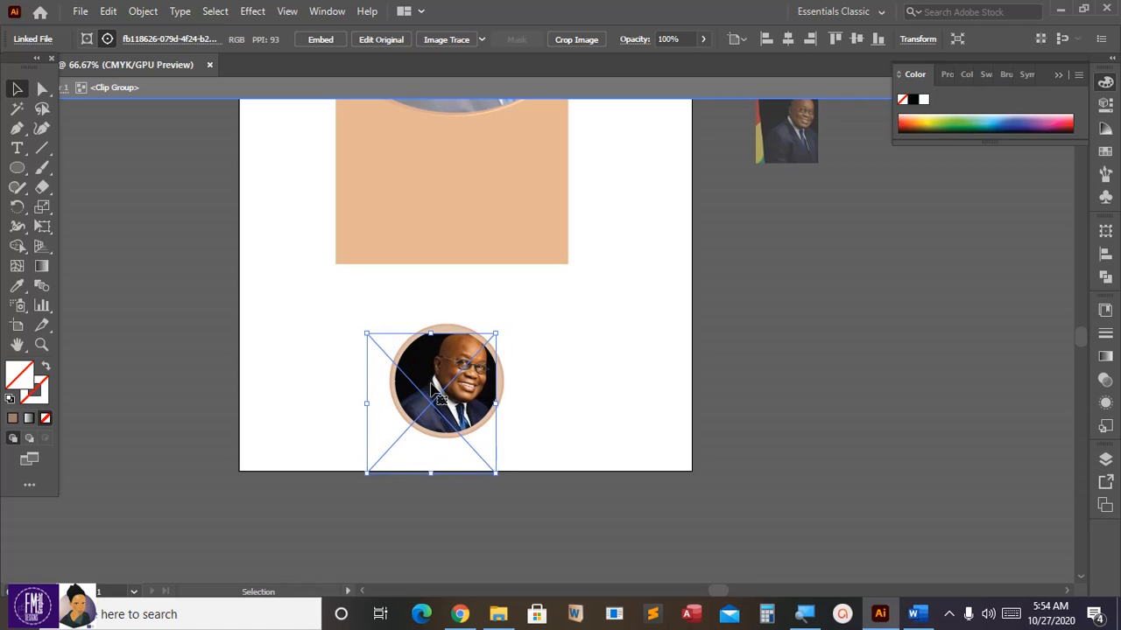
pyautogui.press('Down')
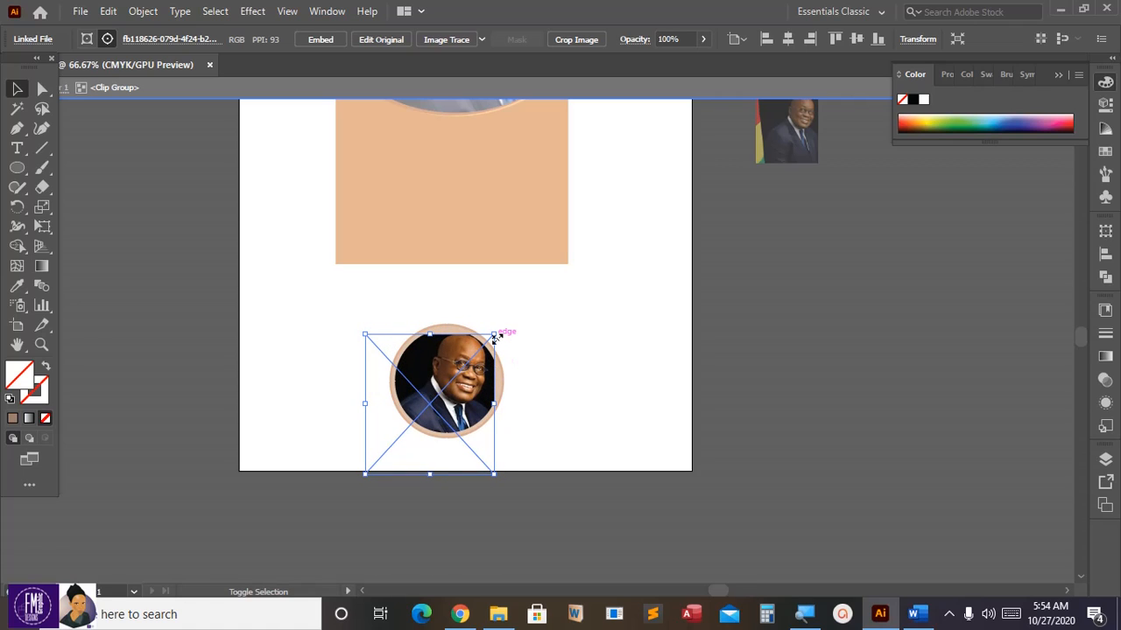
pyautogui.moveTo(495, 335); pyautogui.dragTo(498, 331)
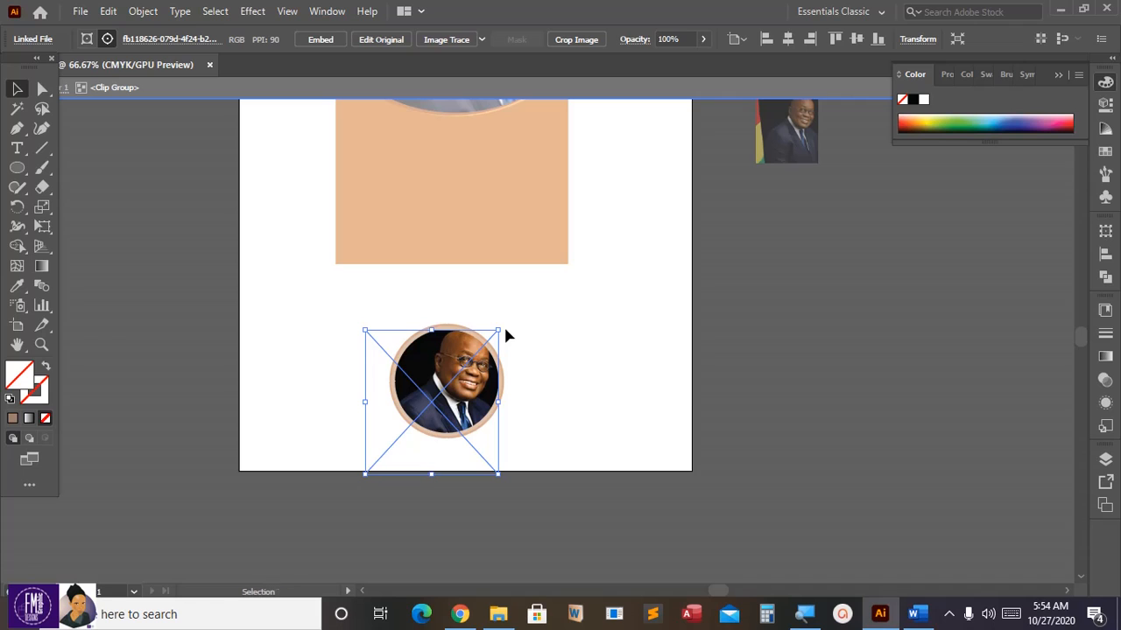
pyautogui.doubleClick(520, 340)
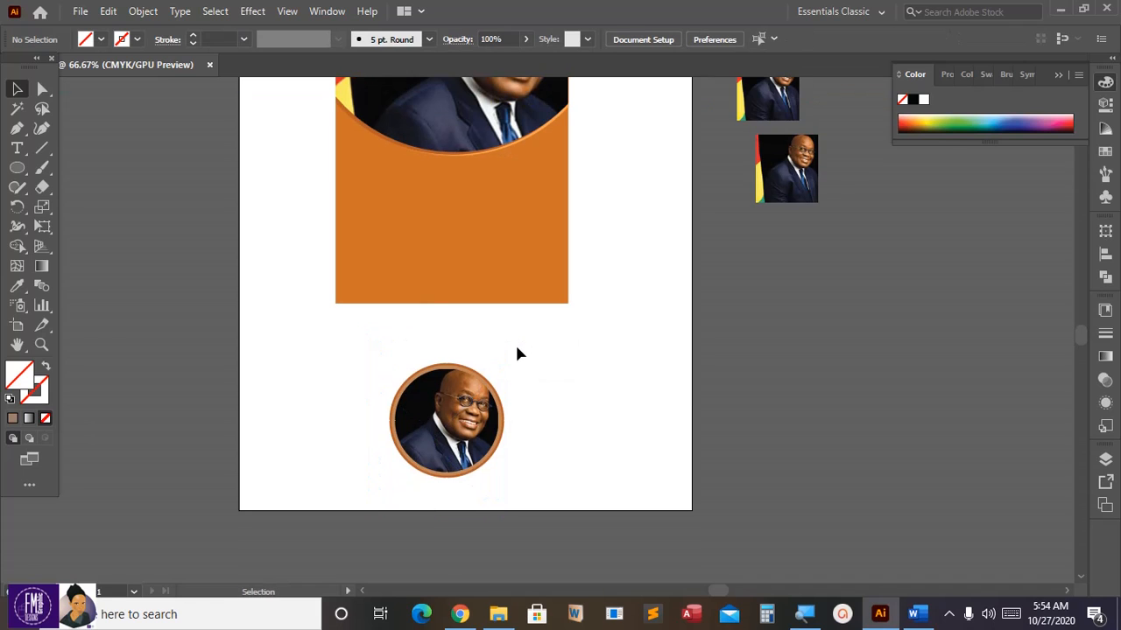
# - Fill the light brown ring around the small portrait with yellow-green CCD342
pyautogui.click(501, 416)
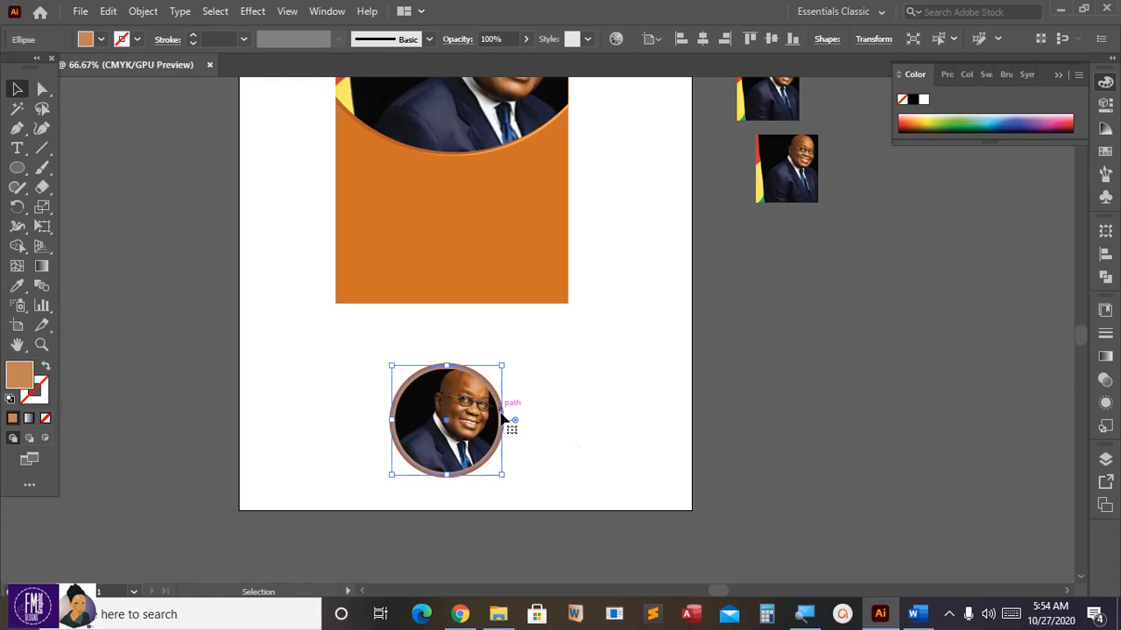
pyautogui.doubleClick(21, 377)
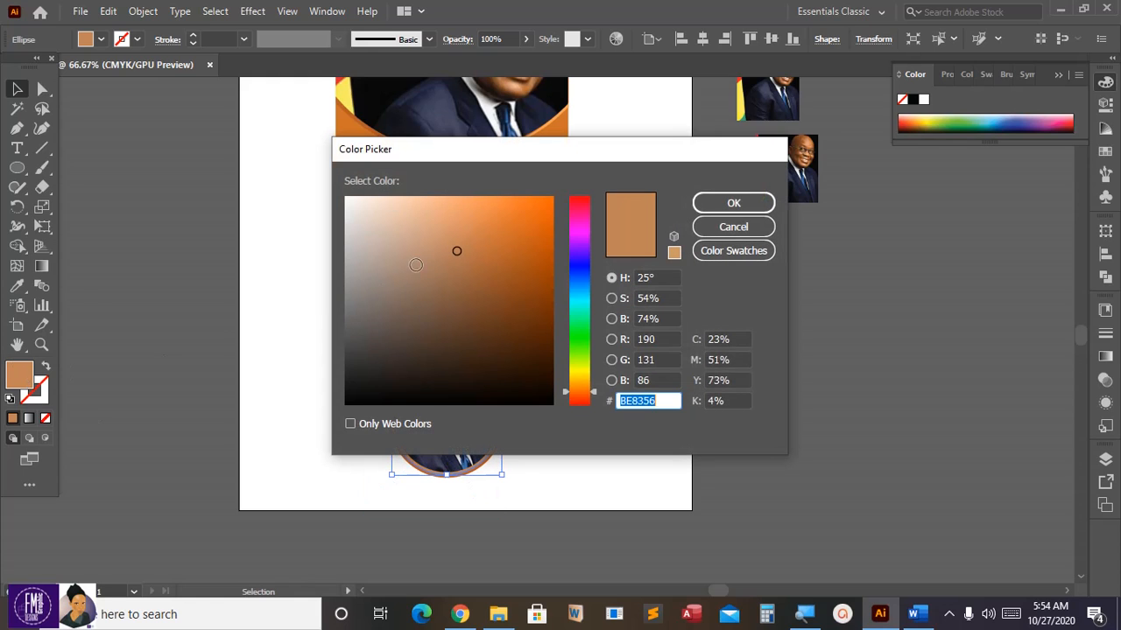
pyautogui.moveTo(567, 359); pyautogui.dragTo(570, 367)
pyautogui.click(487, 231)
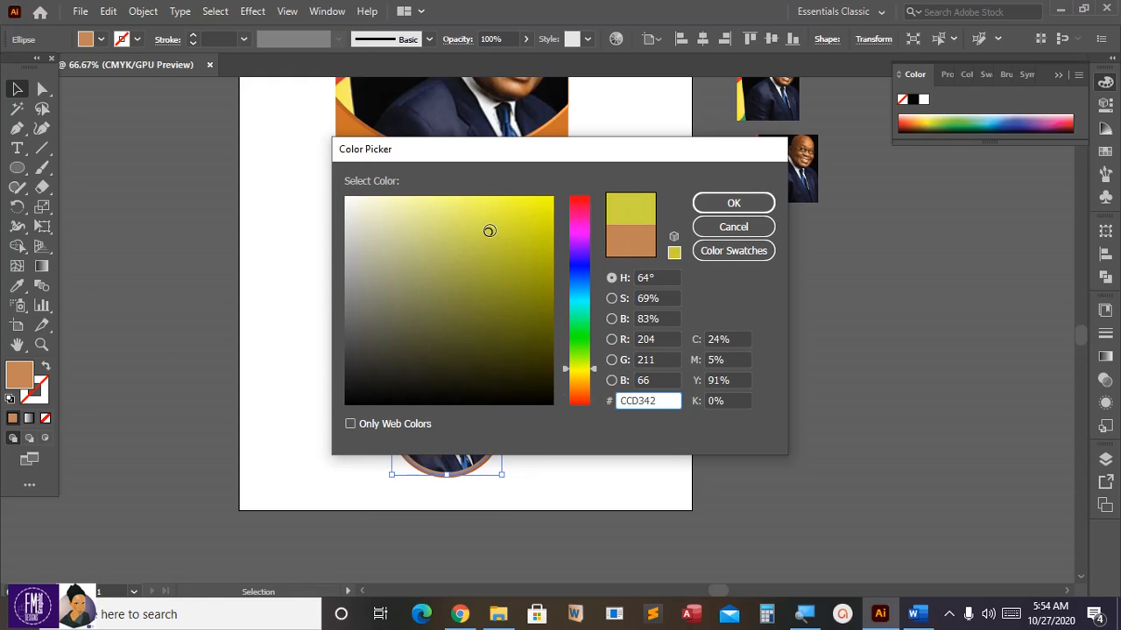
pyautogui.click(706, 205)
pyautogui.click(586, 350)
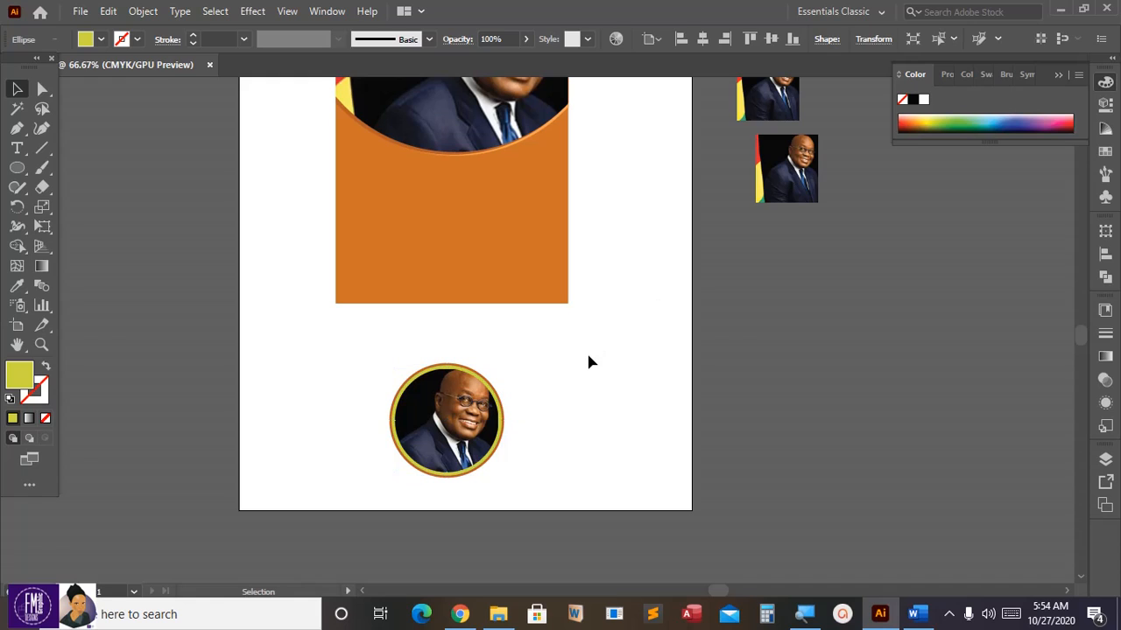
# - Group the small clipped portrait with its two surrounding rings
pyautogui.scroll(1, 587, 361)
pyautogui.scroll(-2, 588, 361)
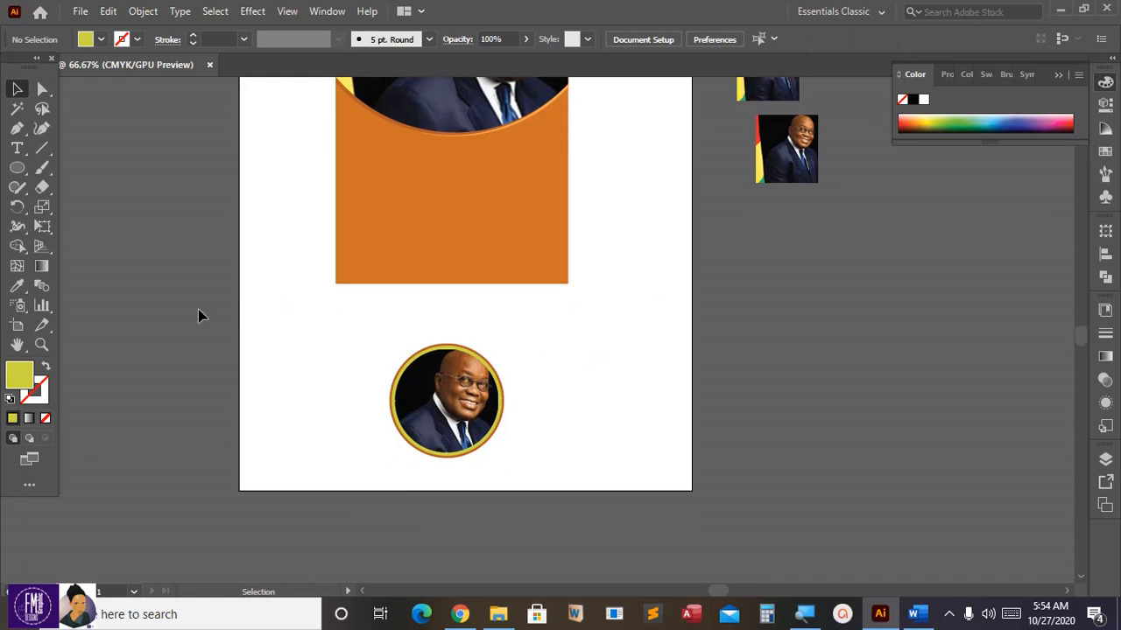
pyautogui.moveTo(198, 315); pyautogui.dragTo(551, 488)
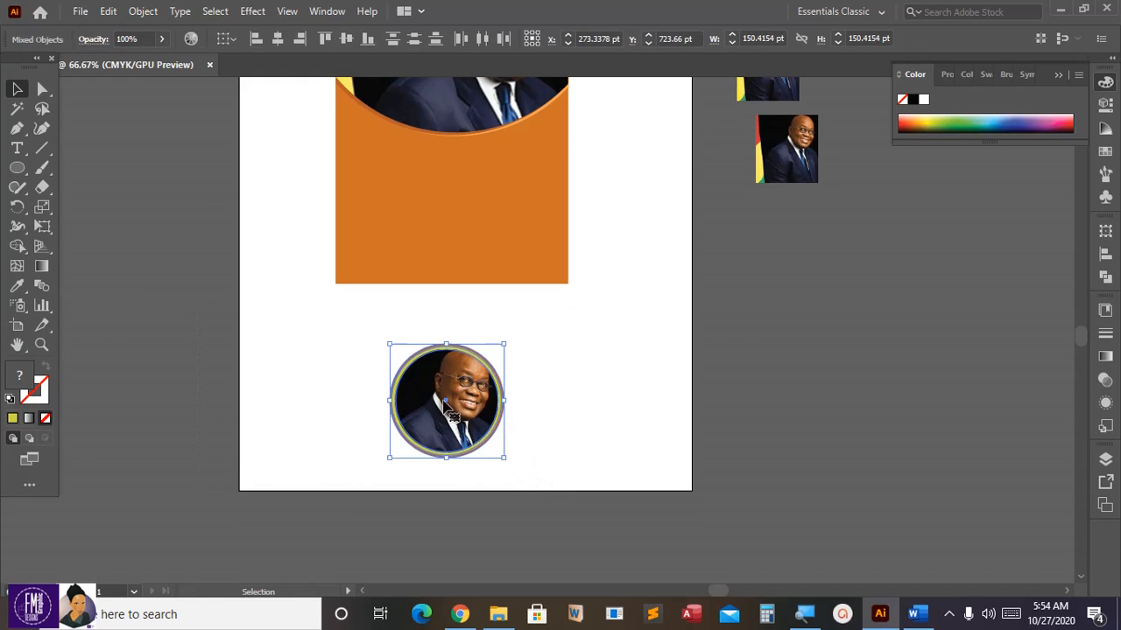
pyautogui.rightClick(415, 386)
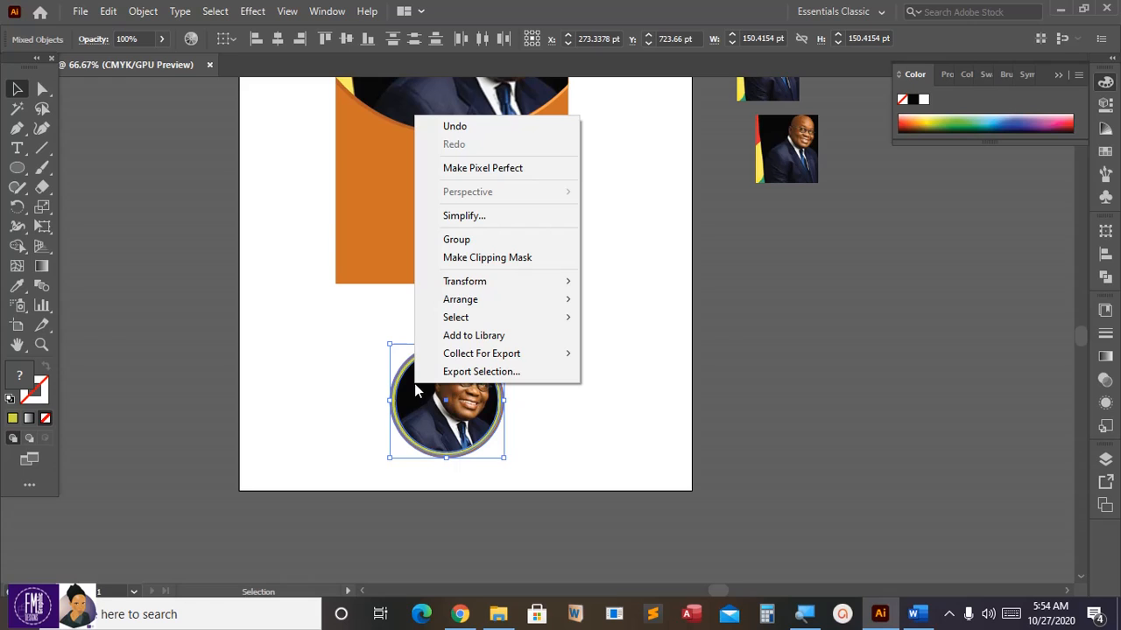
pyautogui.click(457, 240)
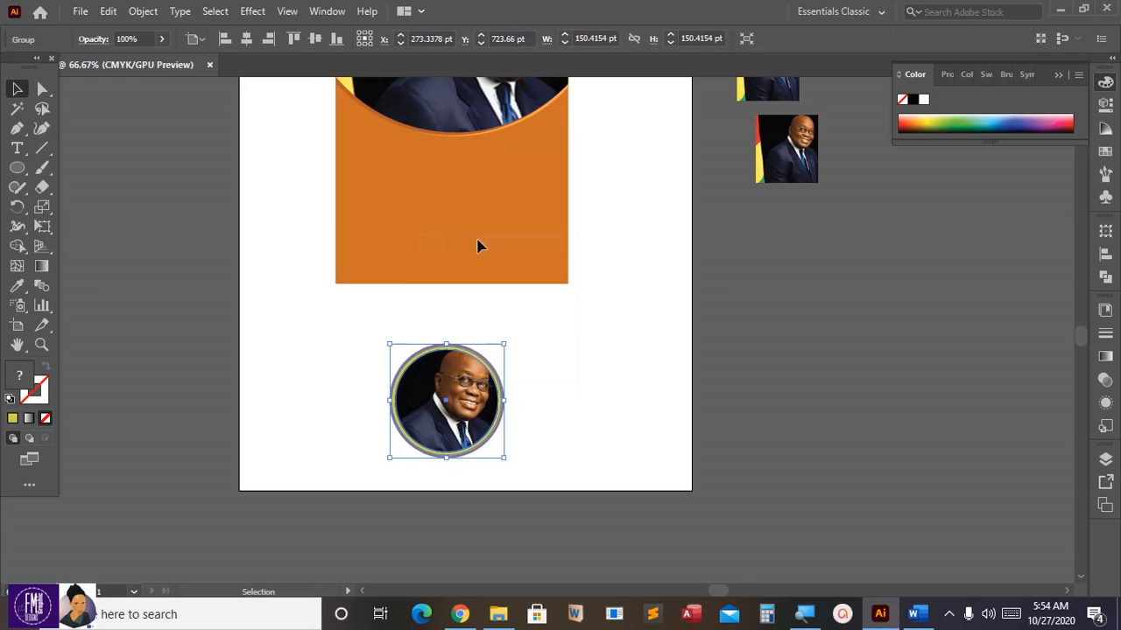
pyautogui.click(572, 371)
# - Move the ringed portrait onto the orange panel, shrink it to about 91 pt, and place two copies along the large circle's lower arc
pyautogui.moveTo(457, 398); pyautogui.dragTo(424, 180)
pyautogui.moveTo(1083, 346)
pyautogui.mouseDown()
pyautogui.moveTo(1080, 323)
pyautogui.moveTo(1080, 333)
pyautogui.mouseUp()
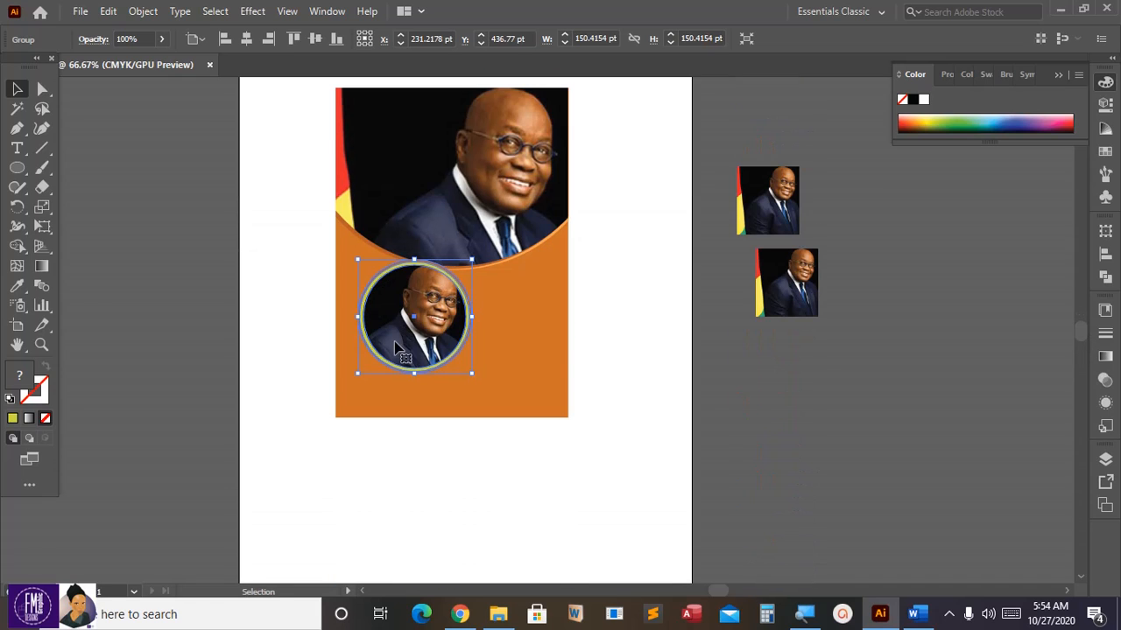
pyautogui.moveTo(411, 341); pyautogui.dragTo(394, 295)
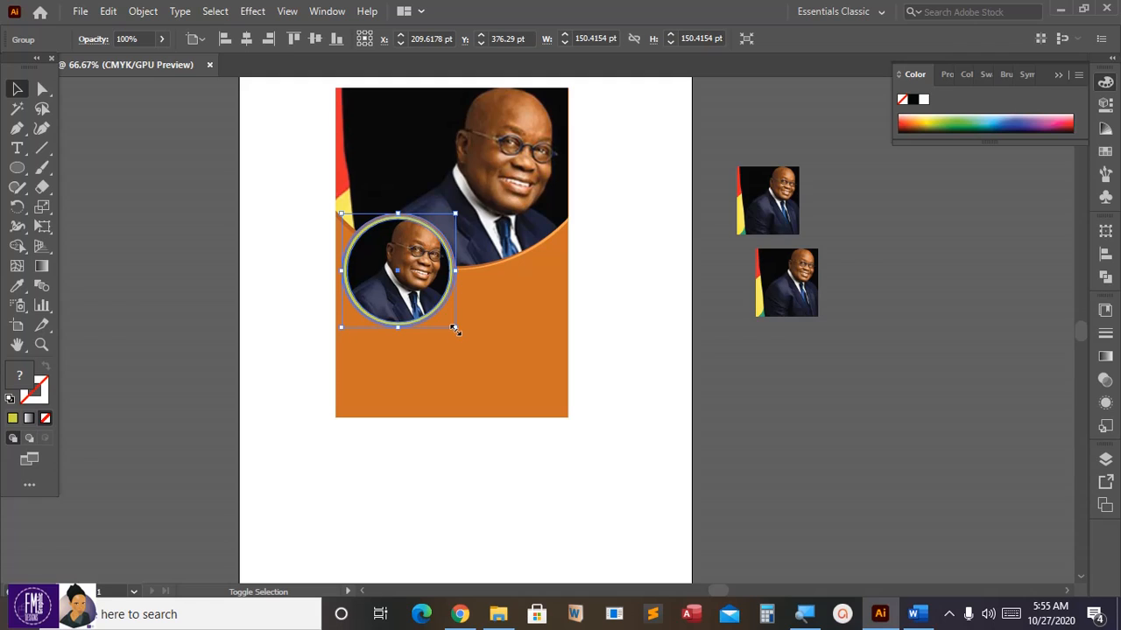
pyautogui.moveTo(453, 328); pyautogui.dragTo(550, 276)
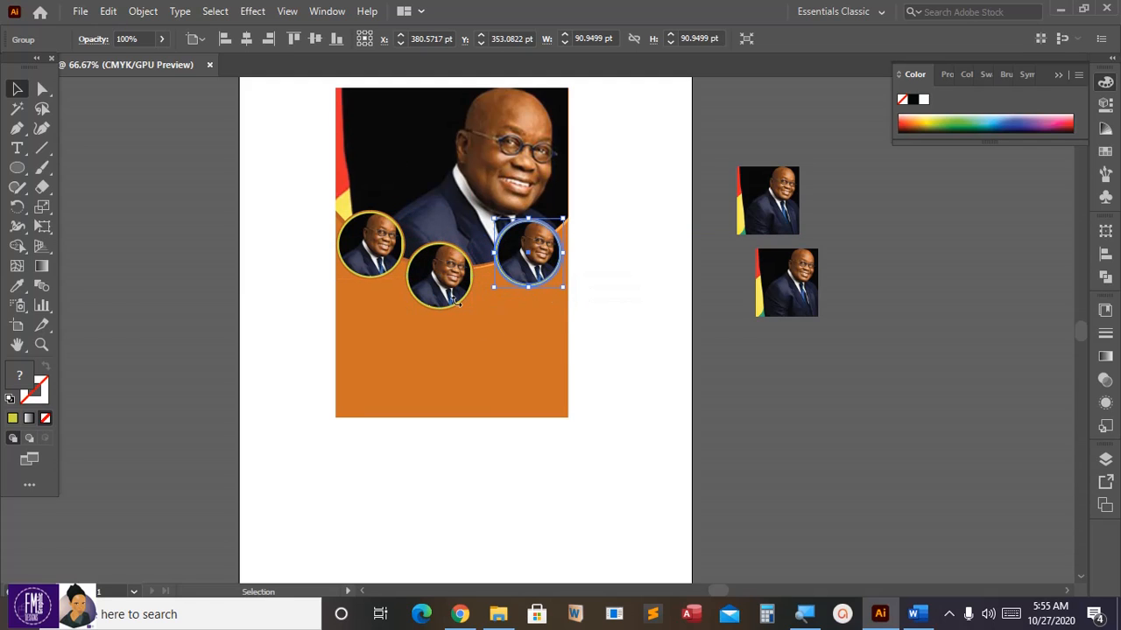
pyautogui.click(605, 329)
# - Draw a yellow-green circle about 146 pt in diameter on the blank area below the orange panel
pyautogui.scroll(2, 598, 332)
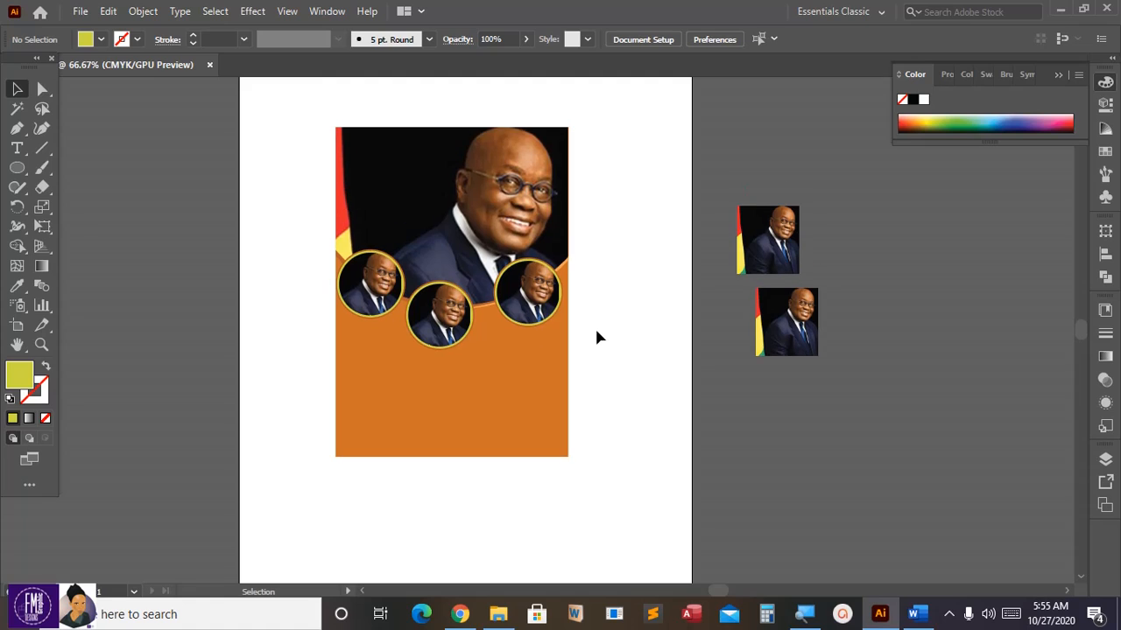
pyautogui.scroll(2, 598, 332)
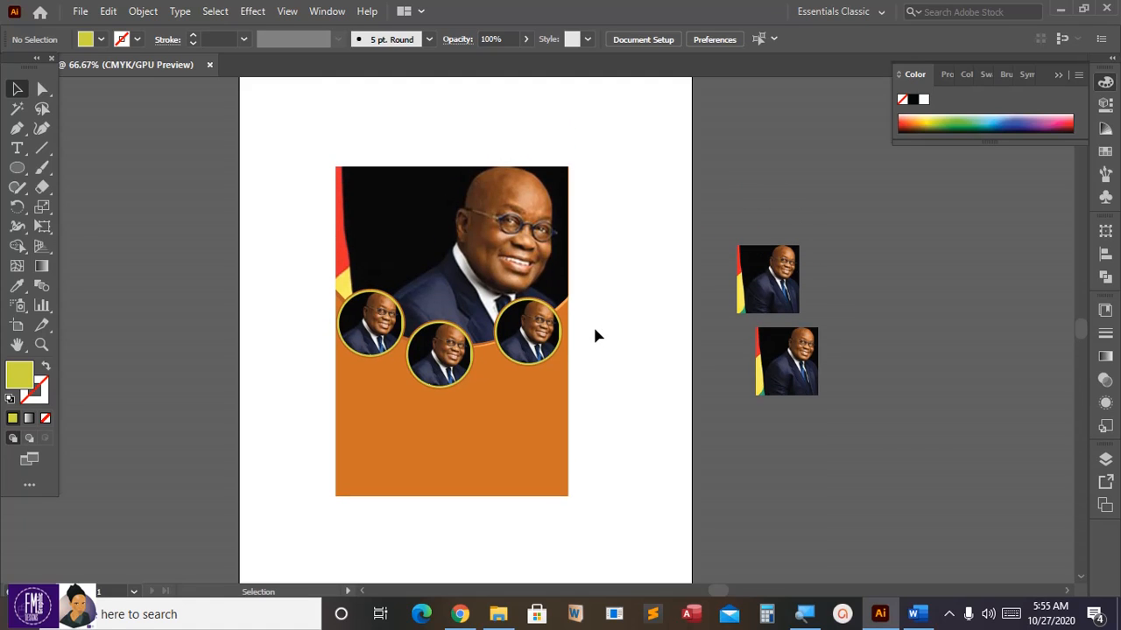
pyautogui.scroll(-2, 594, 336)
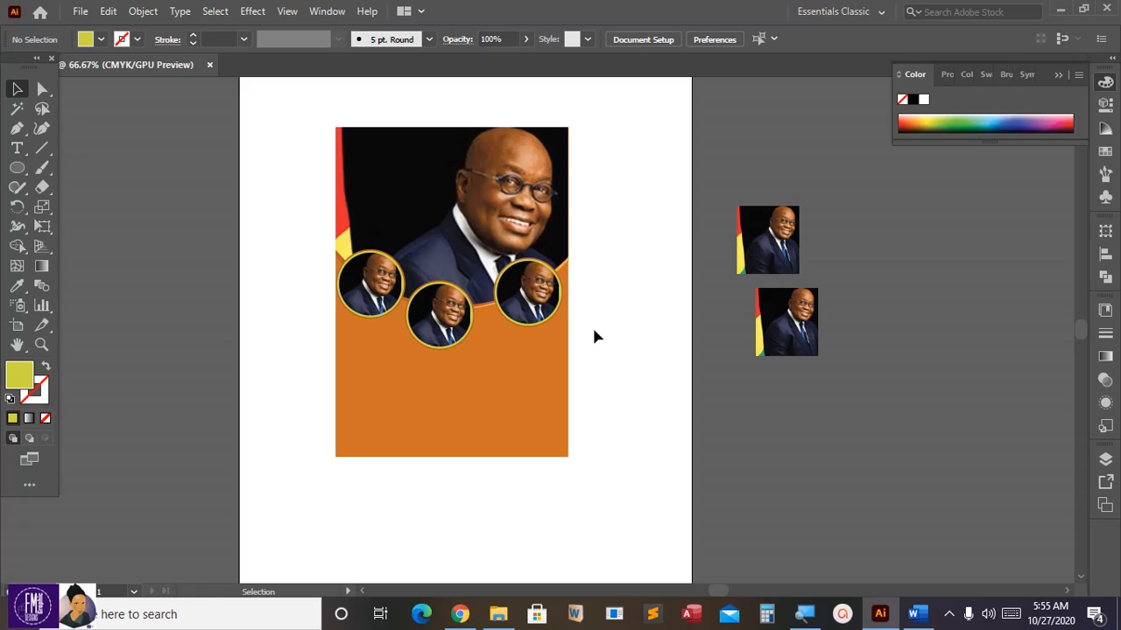
pyautogui.scroll(-3, 570, 324)
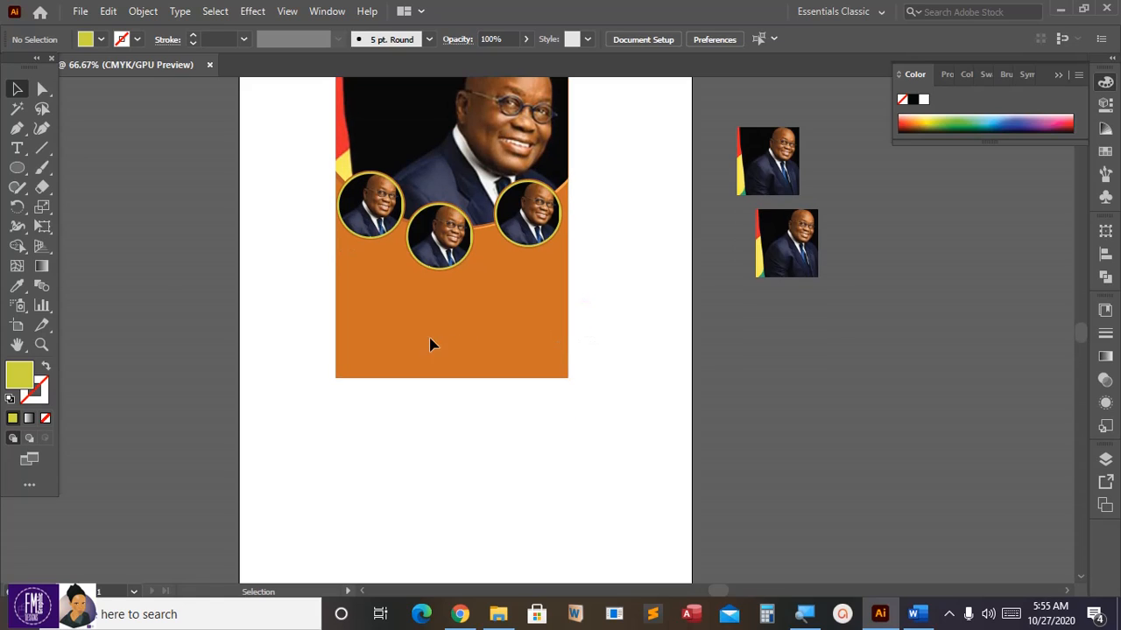
pyautogui.click(16, 169)
pyautogui.moveTo(429, 423); pyautogui.dragTo(540, 532)
pyautogui.scroll(-2, 525, 491)
pyautogui.click(17, 88)
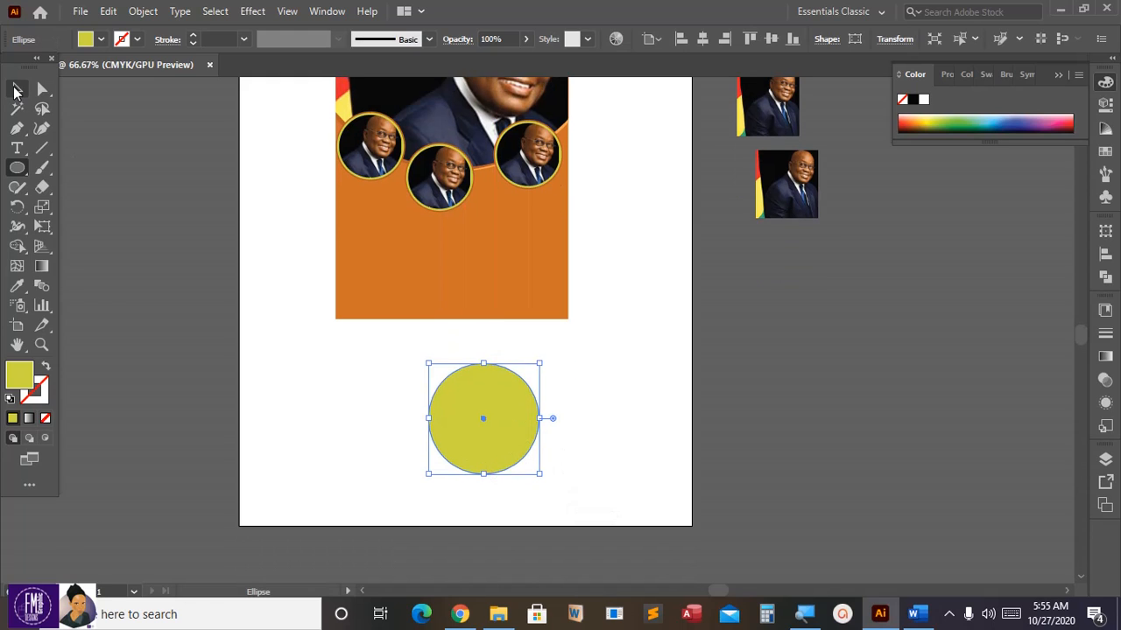
# - Place a spare portrait photo over the new circle, bring it to the front, and size it slightly smaller than the circle
pyautogui.moveTo(792, 113); pyautogui.dragTo(533, 457)
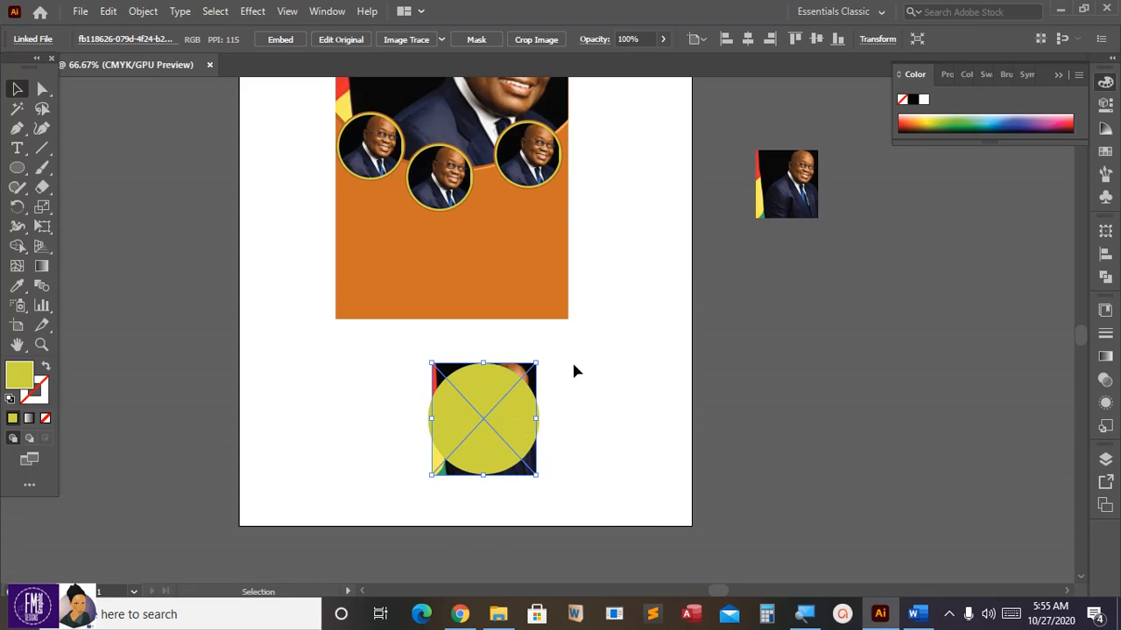
pyautogui.rightClick(530, 380)
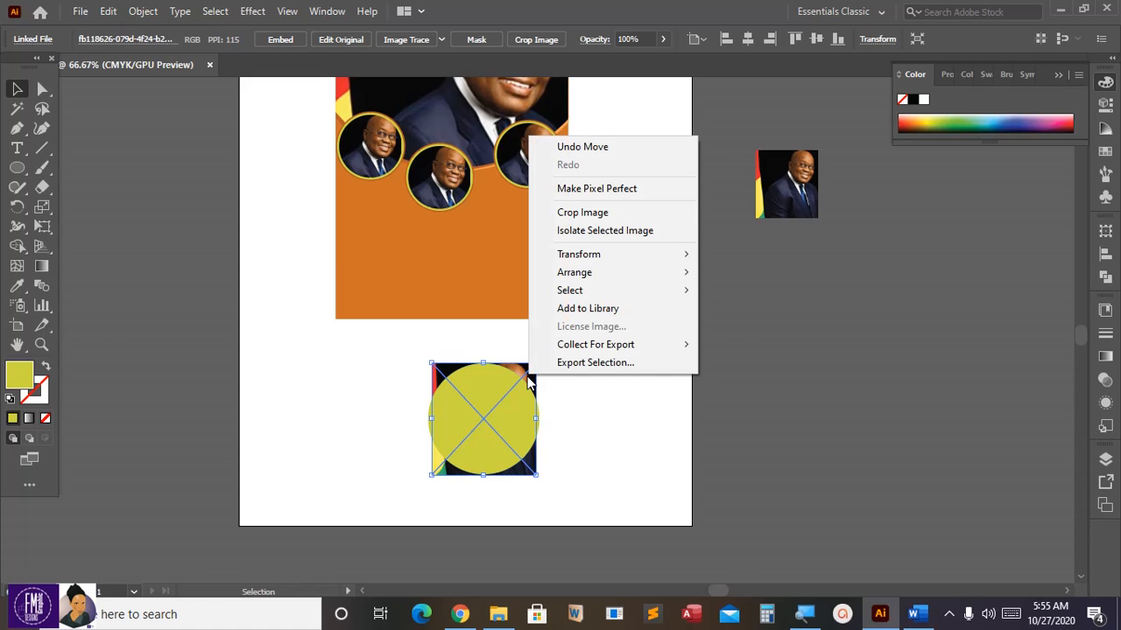
pyautogui.moveTo(586, 272)
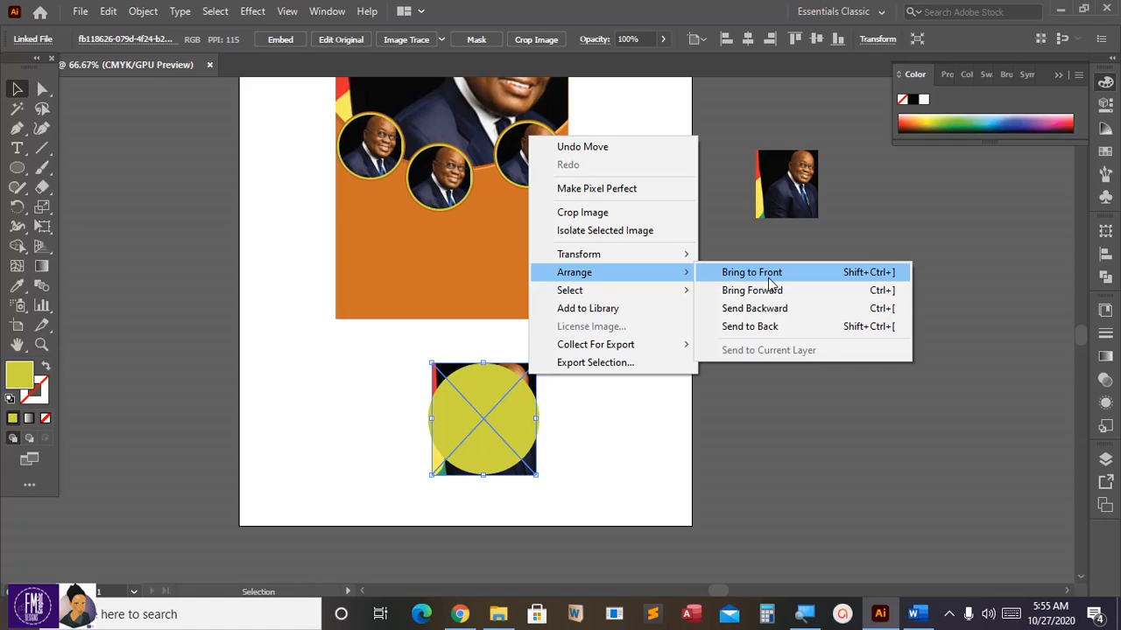
pyautogui.click(888, 276)
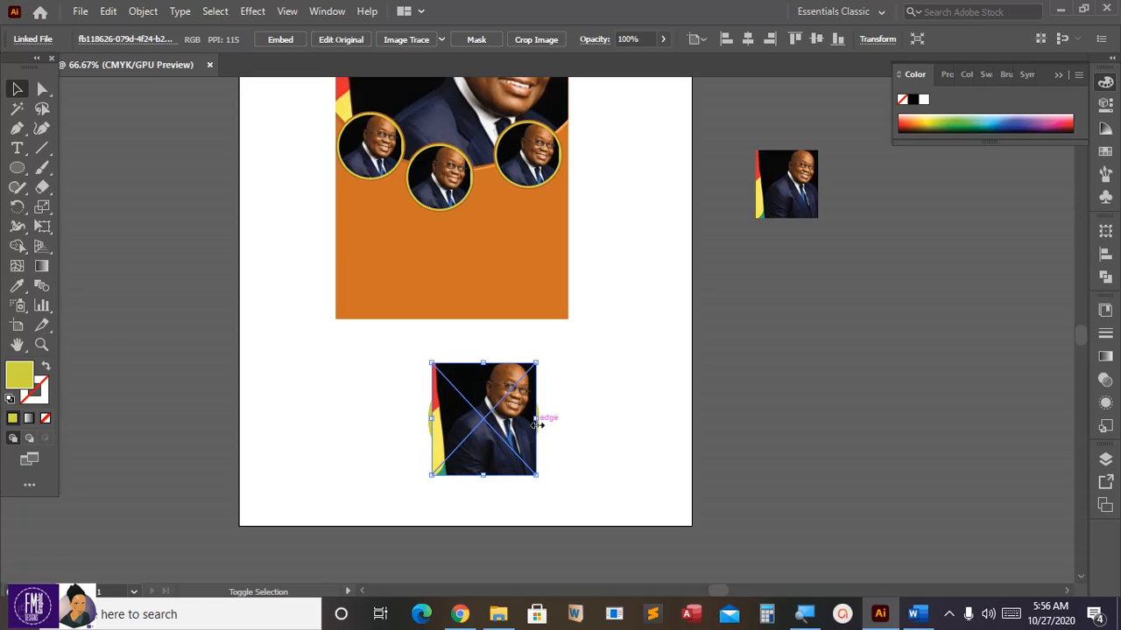
pyautogui.click(416, 438)
pyautogui.click(462, 439)
pyautogui.moveTo(539, 479); pyautogui.dragTo(528, 466)
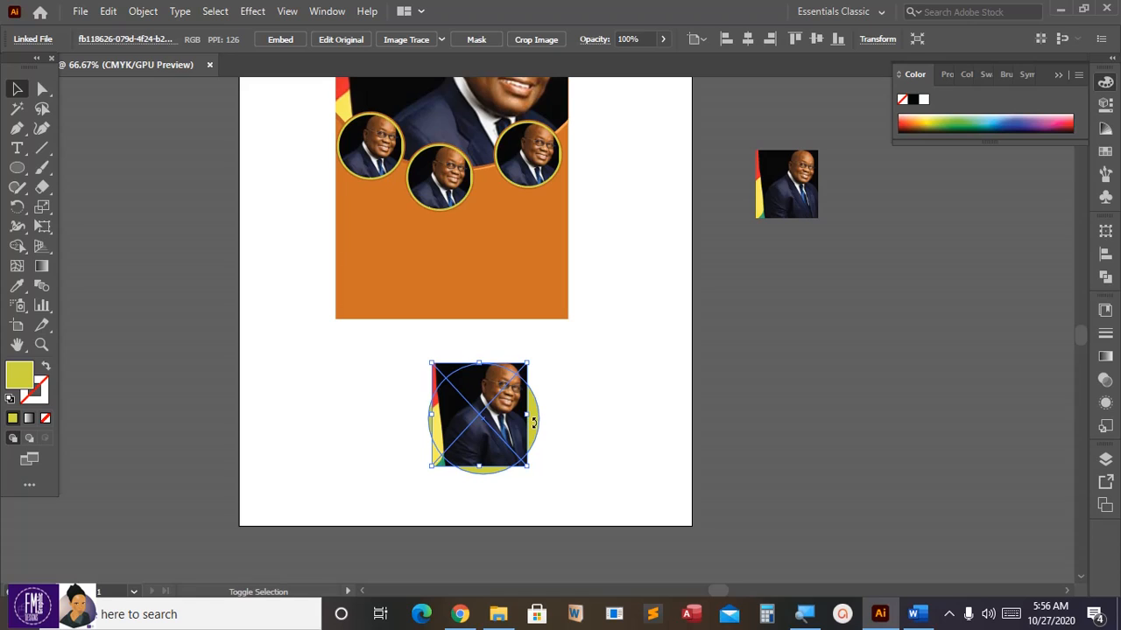
# - Try to make a clipping mask from the circle and photo while the photo is stacked on top
pyautogui.keyDown('shift'); pyautogui.click(539, 429); pyautogui.keyUp('shift')
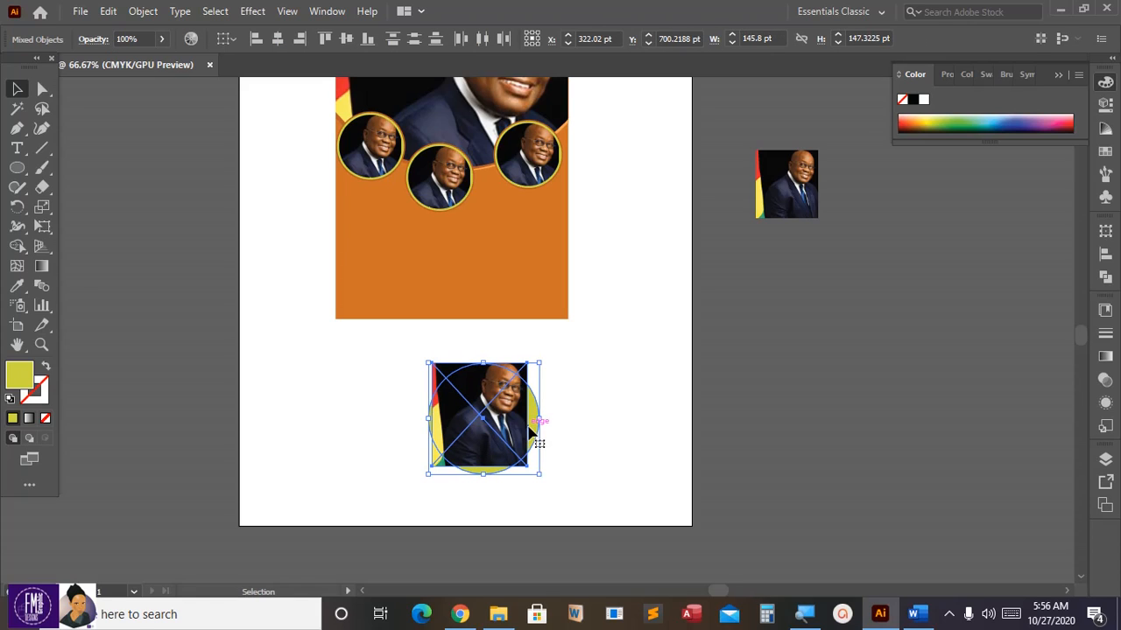
pyautogui.rightClick(512, 433)
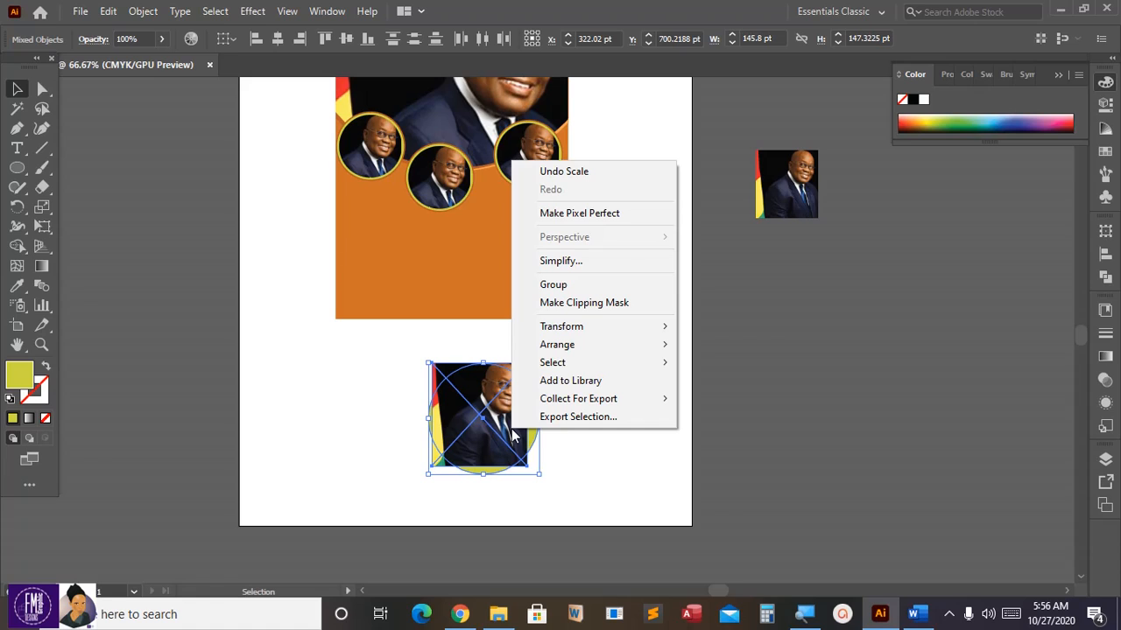
pyautogui.click(588, 303)
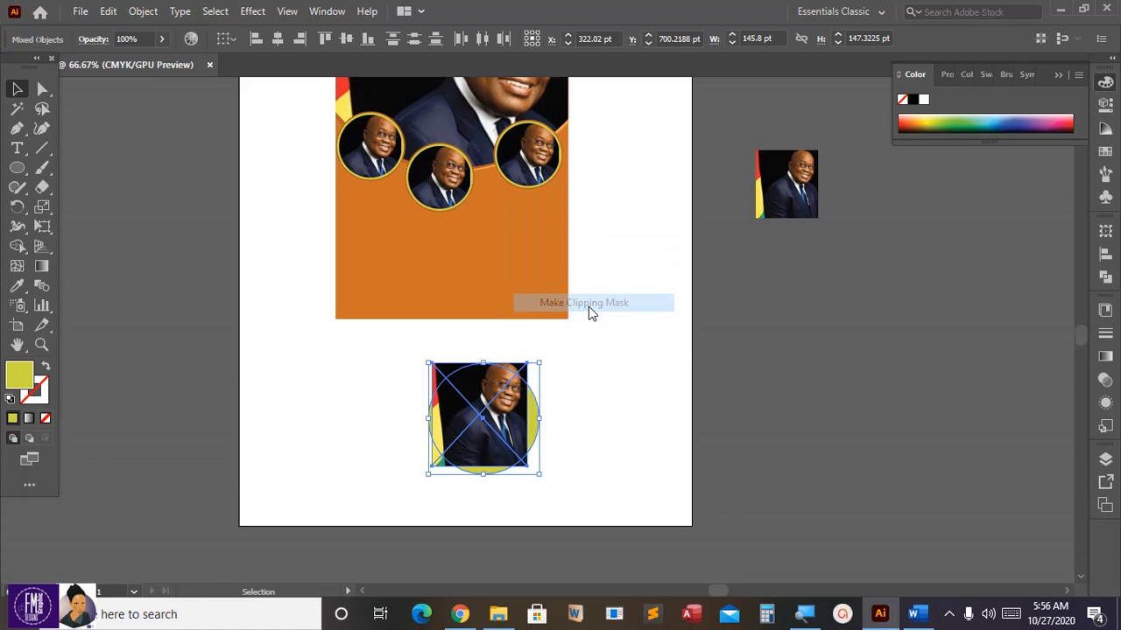
pyautogui.click(716, 328)
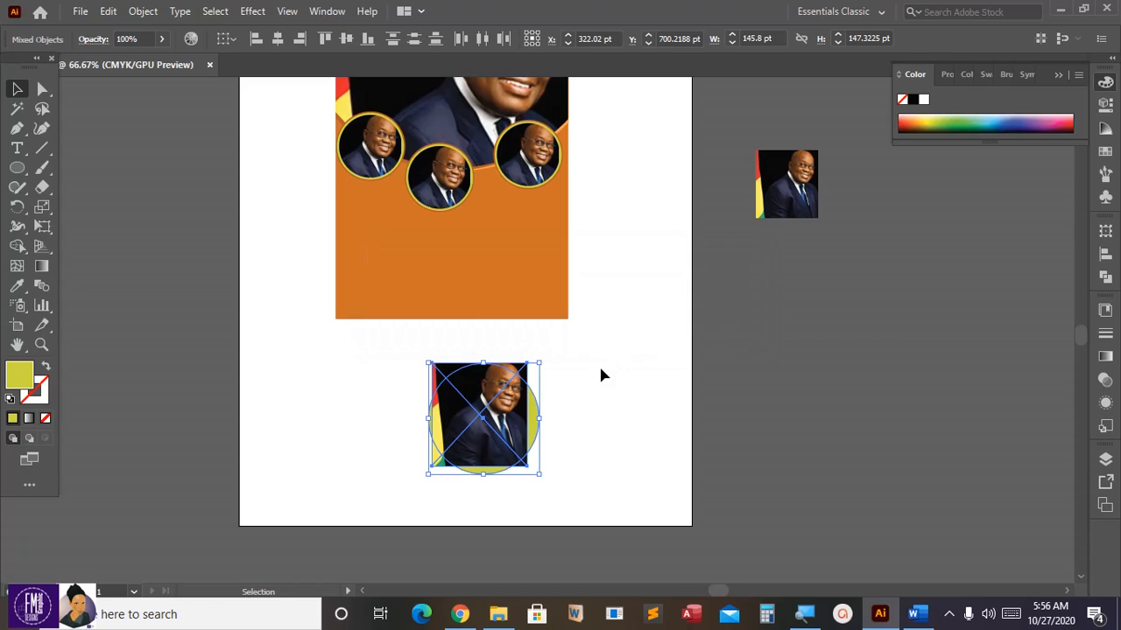
pyautogui.click(597, 366)
pyautogui.click(537, 417)
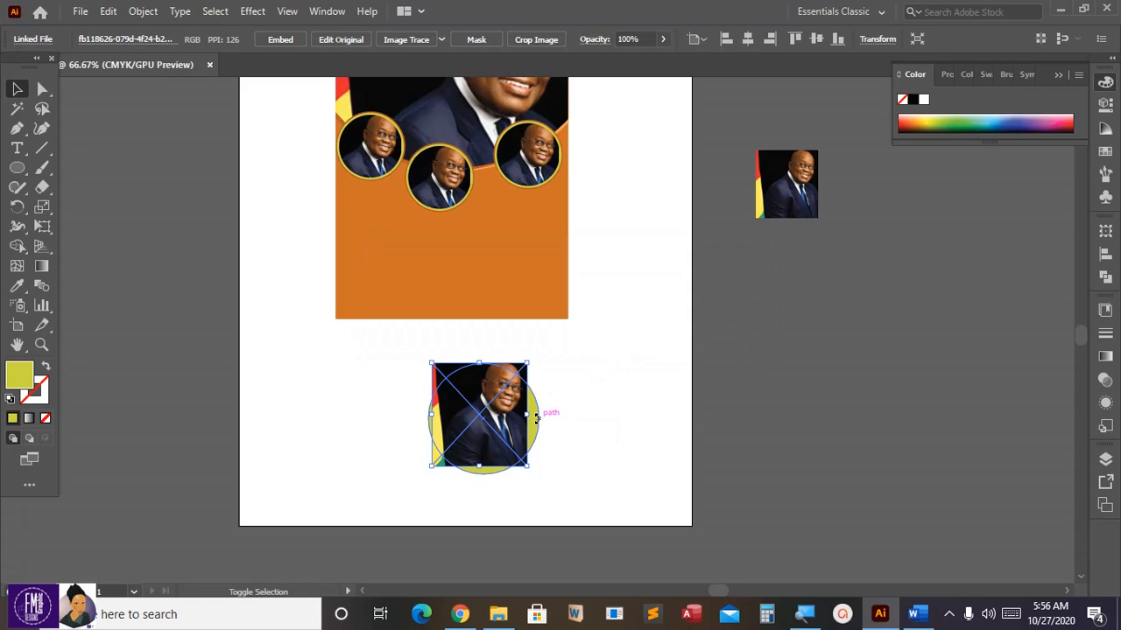
pyautogui.click(550, 397)
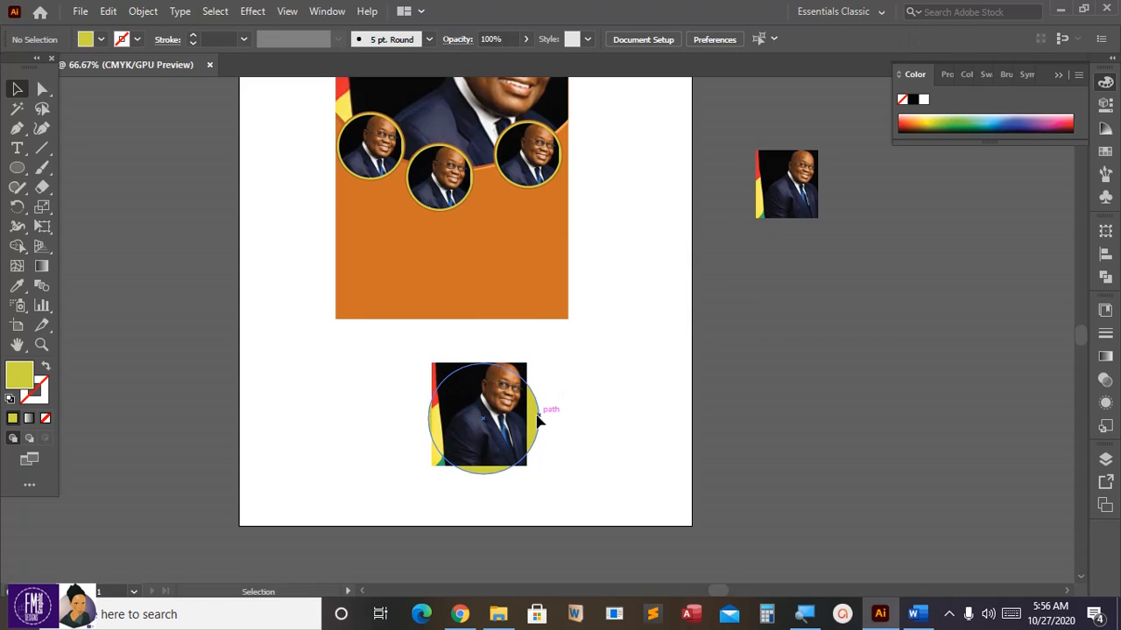
pyautogui.click(537, 417)
pyautogui.keyDown('shift'); pyautogui.click(517, 394); pyautogui.keyUp('shift')
pyautogui.rightClick(516, 396)
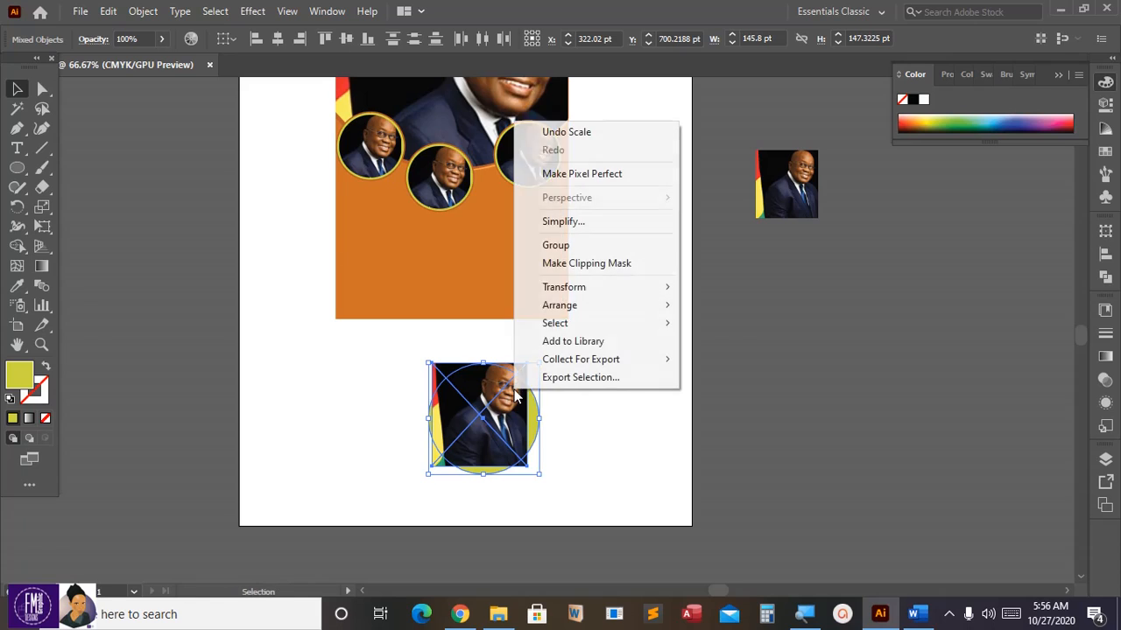
pyautogui.click(571, 264)
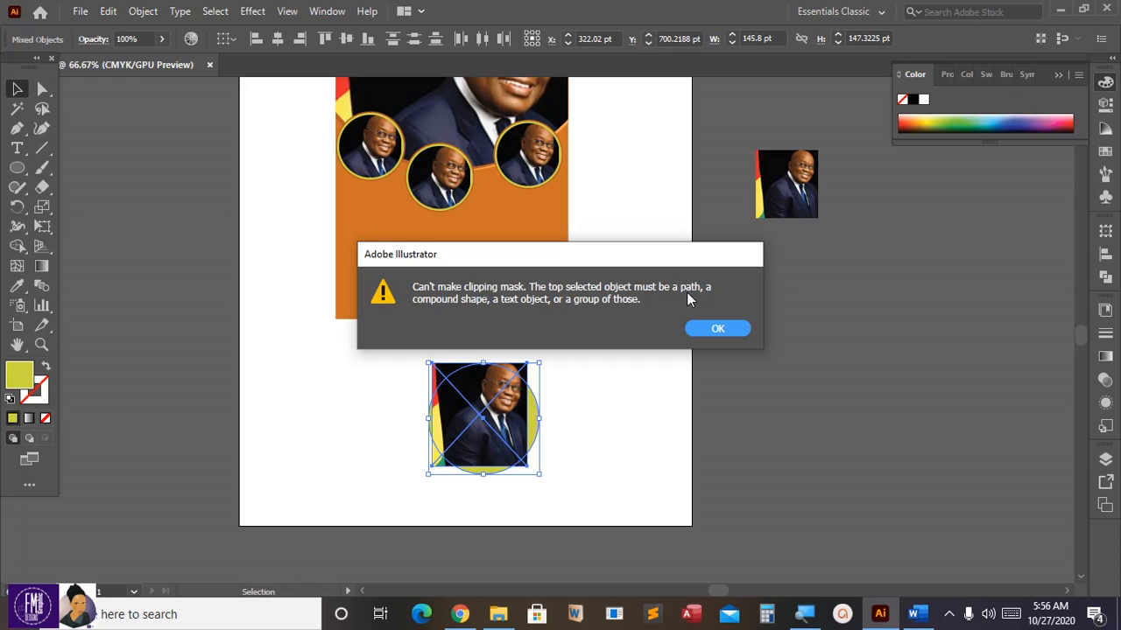
pyautogui.click(717, 330)
pyautogui.click(579, 373)
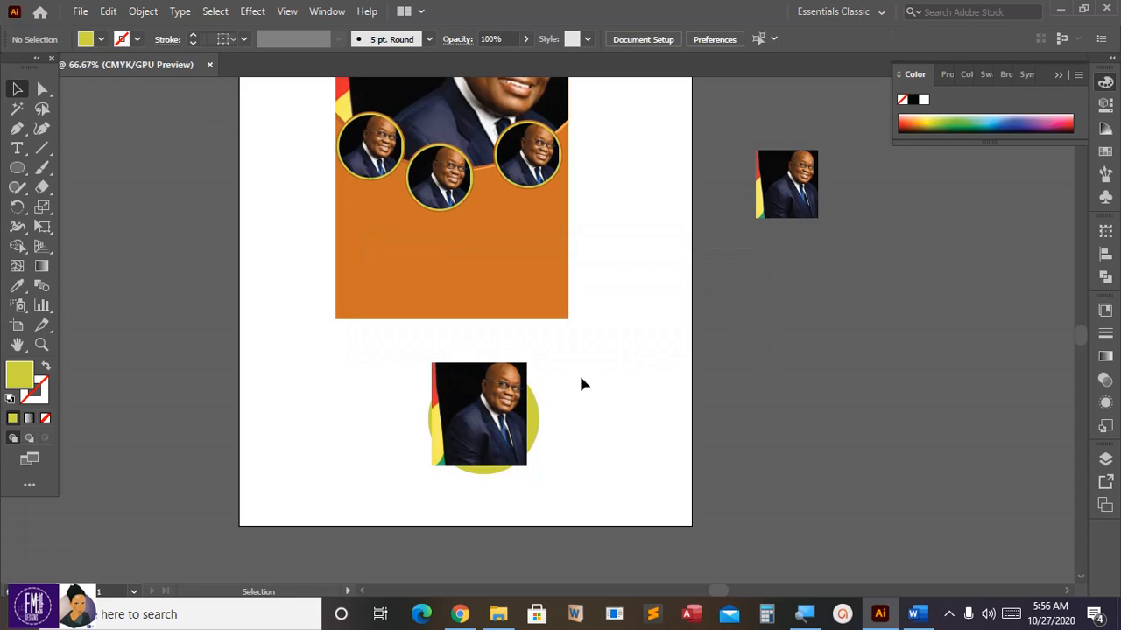
# - Shrink the portrait photo to fit inside the yellow-green circle and centre it there
pyautogui.click(512, 407)
pyautogui.moveTo(526, 357); pyautogui.dragTo(506, 400)
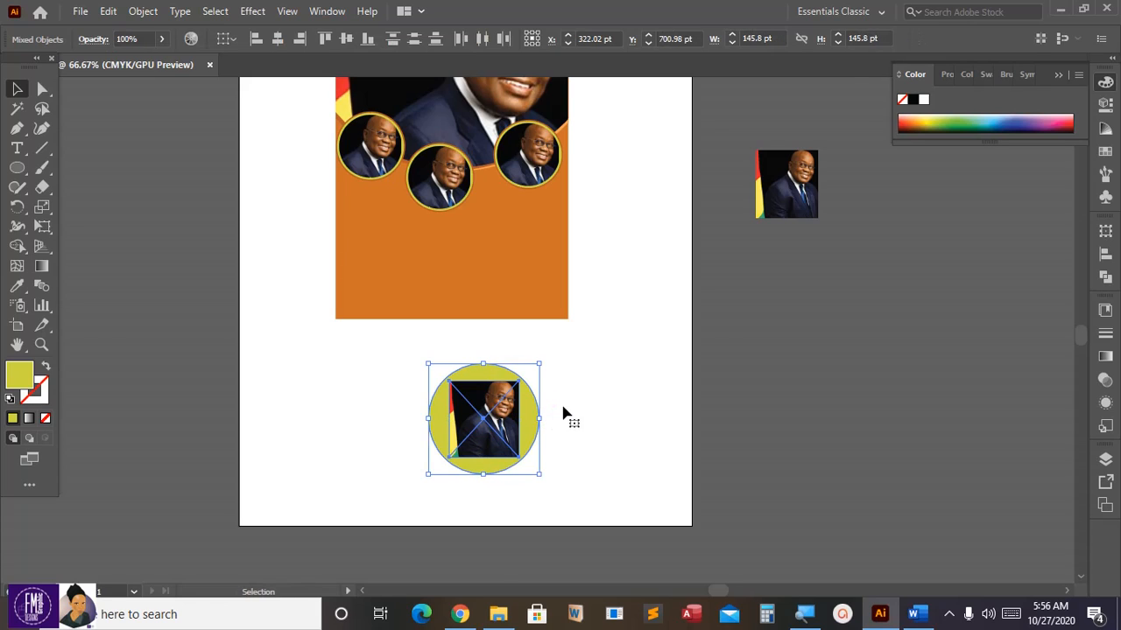
pyautogui.click(565, 413)
# - Send the photo behind the yellow-green circle and clip it to the circle with a clipping mask
pyautogui.click(527, 421)
pyautogui.click(506, 427)
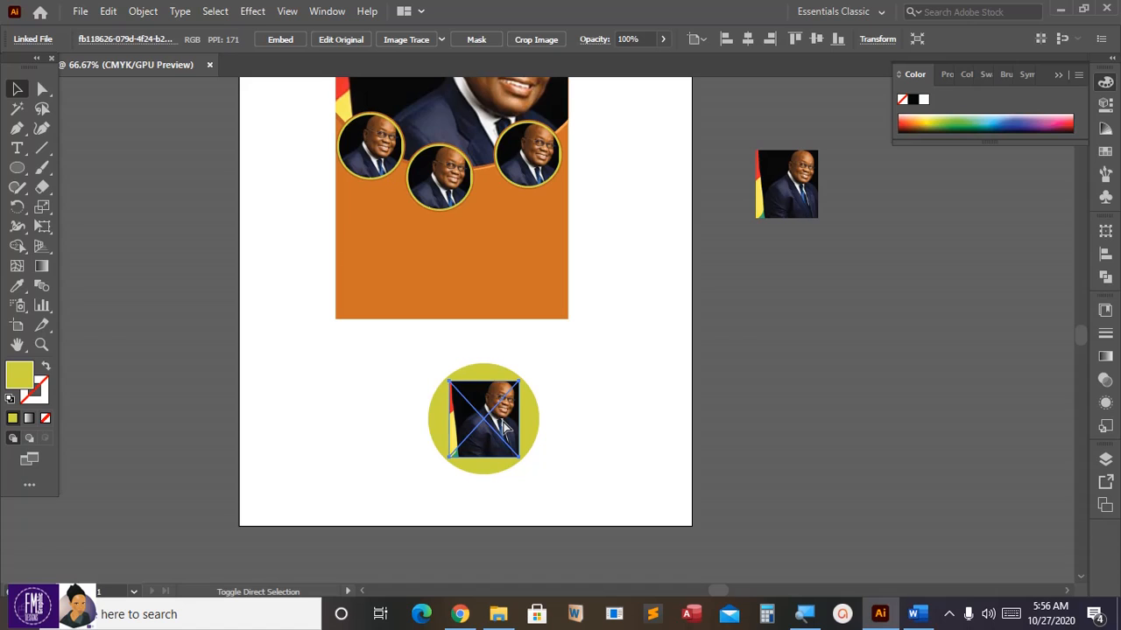
pyautogui.hotkey('ctrl', 'shift', '[')
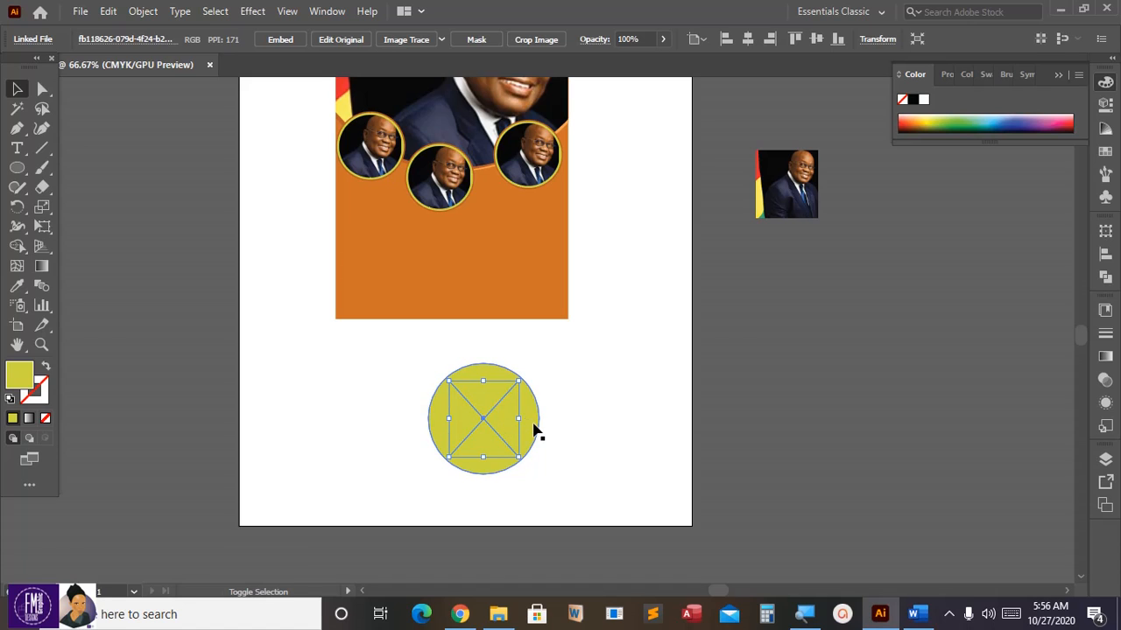
pyautogui.keyDown('shift'); pyautogui.click(535, 427); pyautogui.keyUp('shift')
pyautogui.rightClick(535, 422)
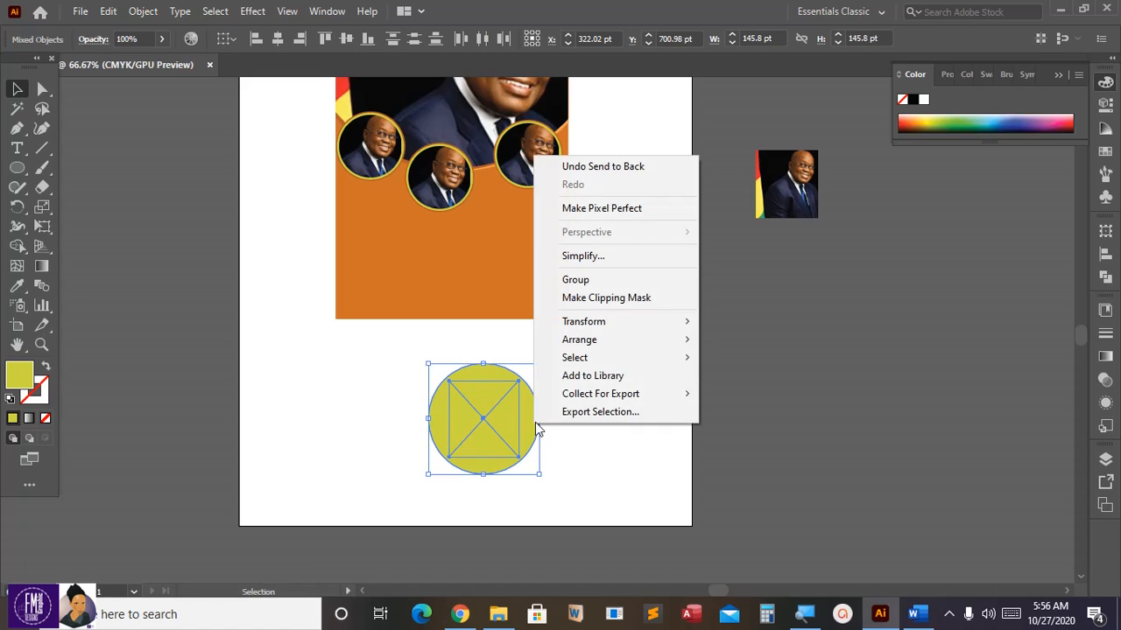
pyautogui.click(592, 299)
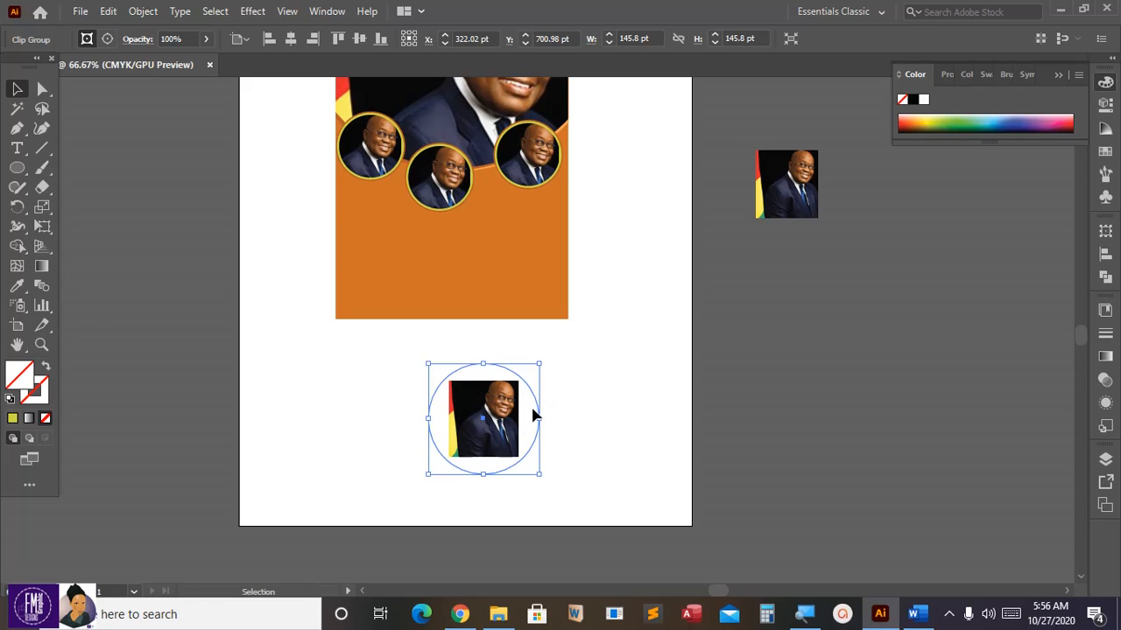
# - Fill the new clip group's circle with tan BF9E88
pyautogui.doubleClick(19, 376)
pyautogui.write('BF9E88')
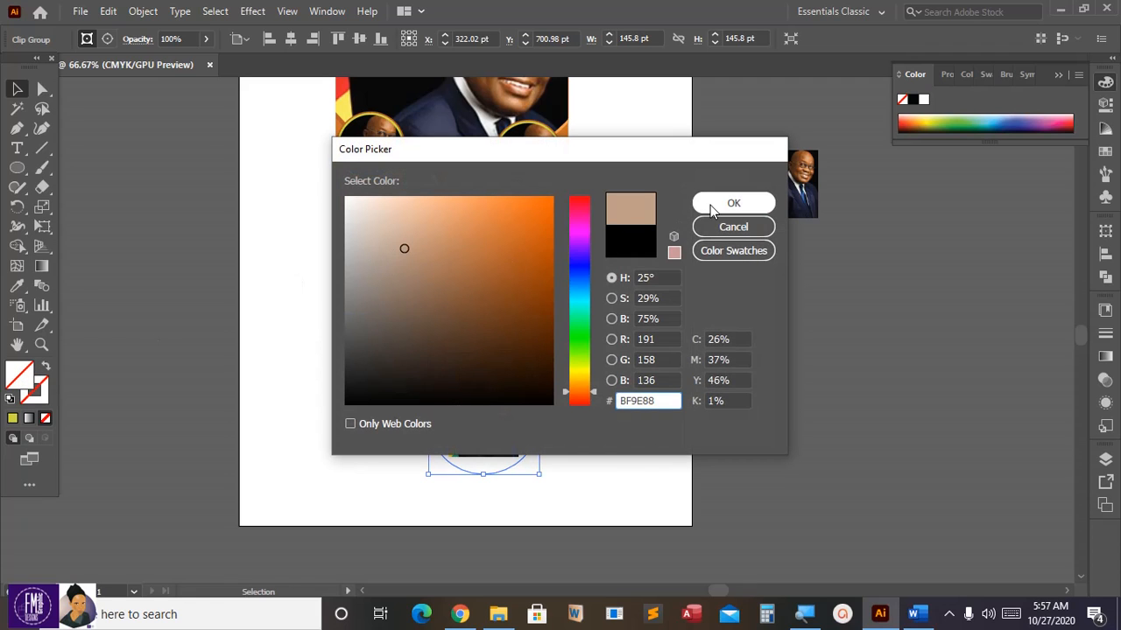
pyautogui.click(733, 203)
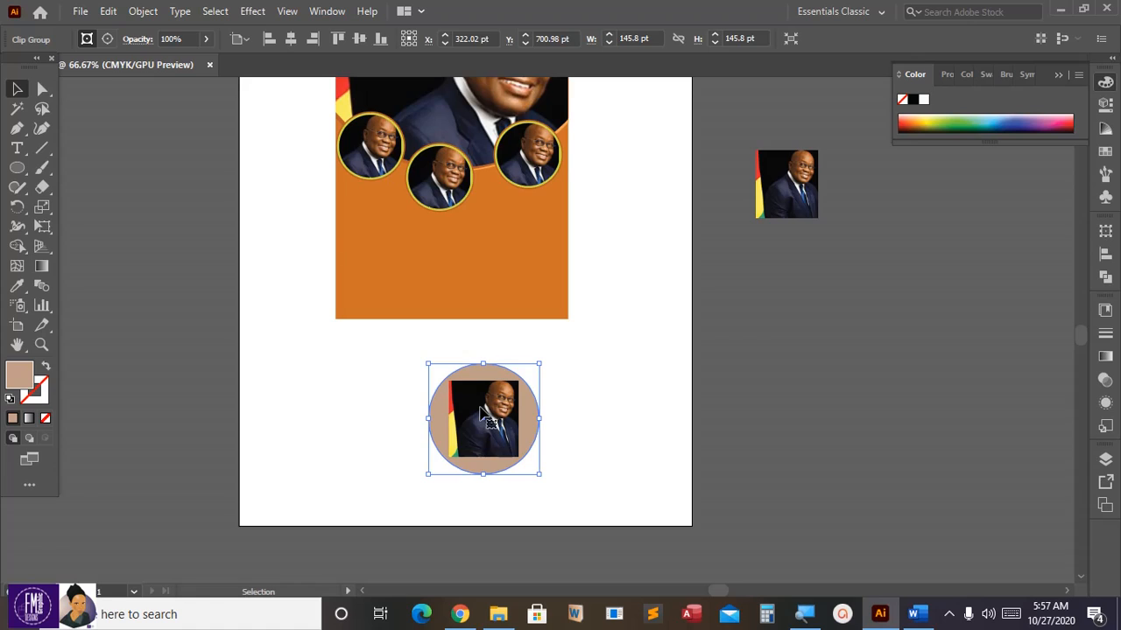
# - Enlarge the portrait photo inside the tan circle's clip group until it fills the whole circle, and leave isolation mode
pyautogui.doubleClick(484, 413)
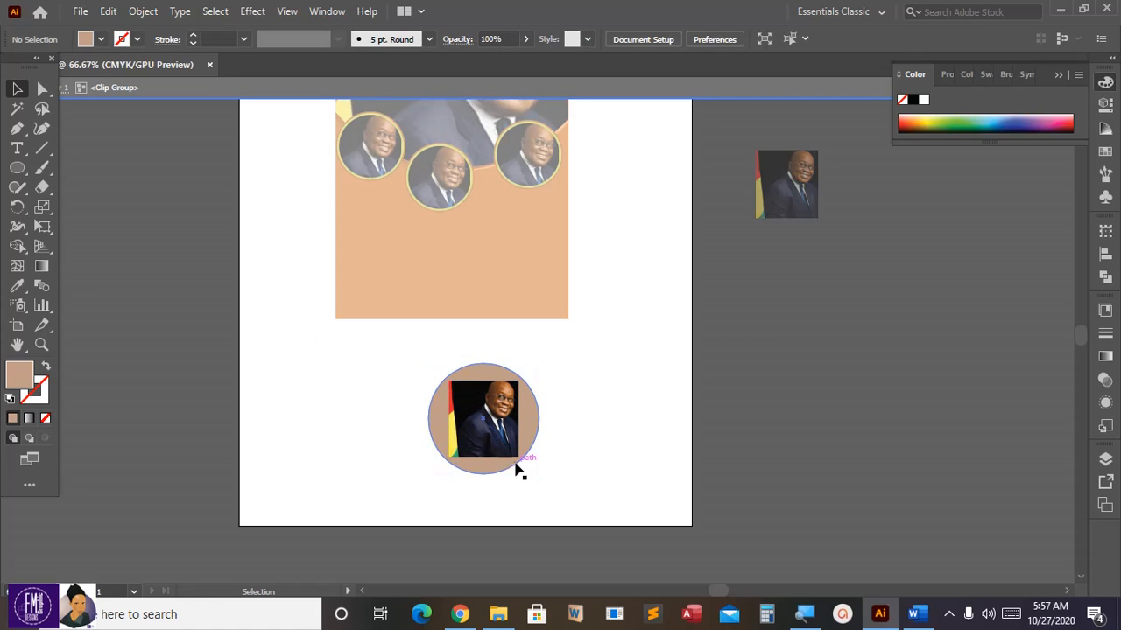
pyautogui.press('a')
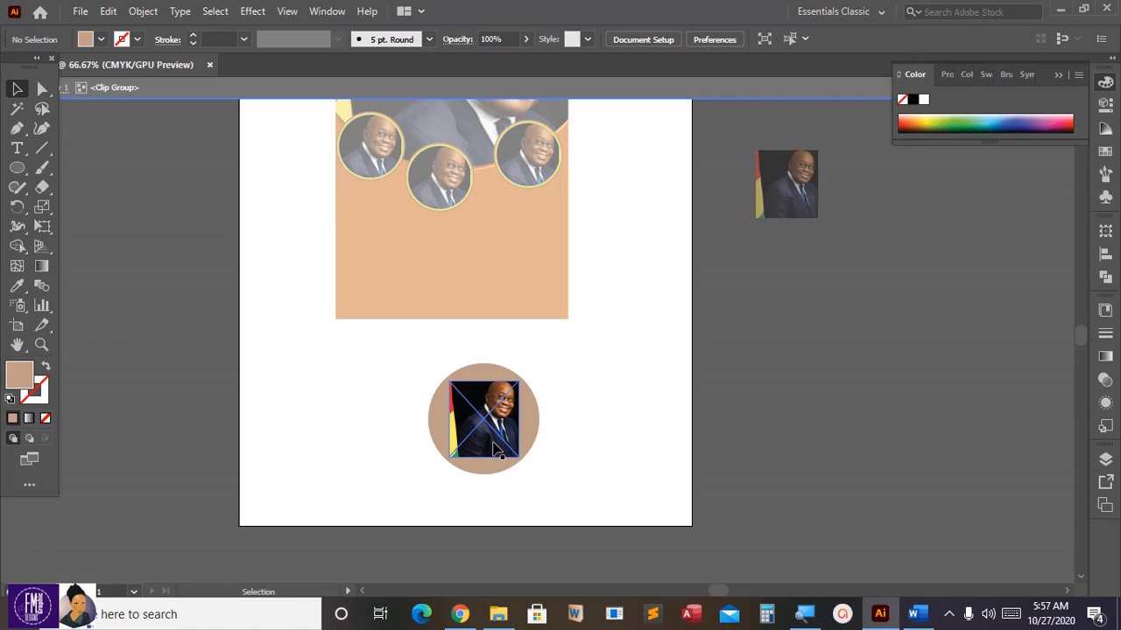
pyautogui.click(496, 447)
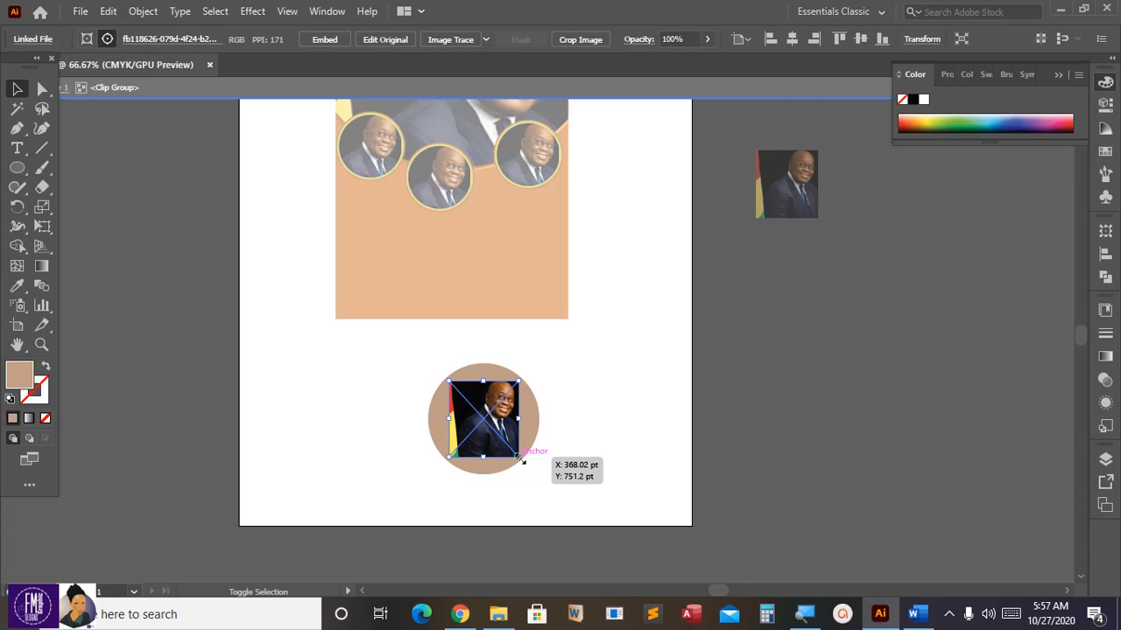
pyautogui.moveTo(520, 458); pyautogui.dragTo(544, 482)
pyautogui.click(561, 421)
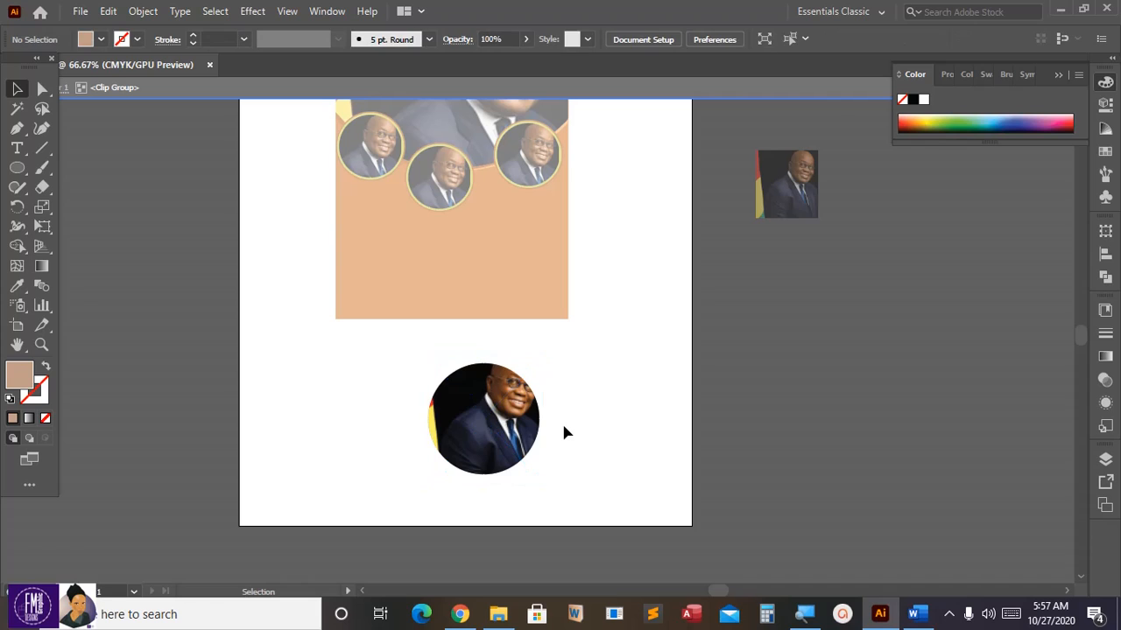
pyautogui.click(514, 438)
pyautogui.click(548, 394)
pyautogui.scroll(-2, 548, 394)
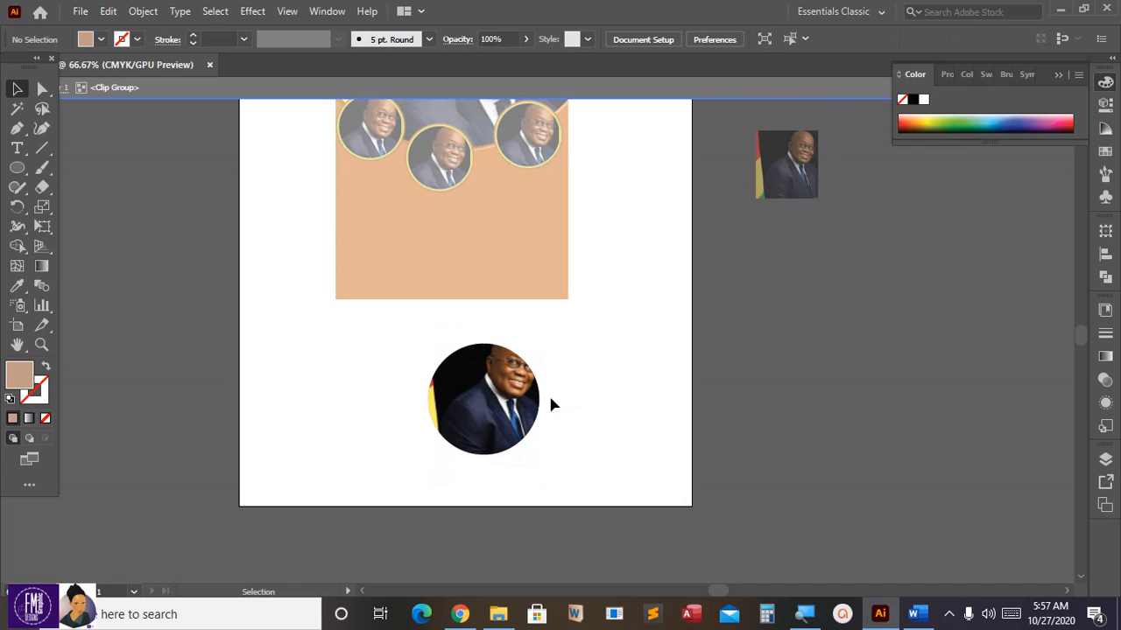
pyautogui.scroll(2, 551, 403)
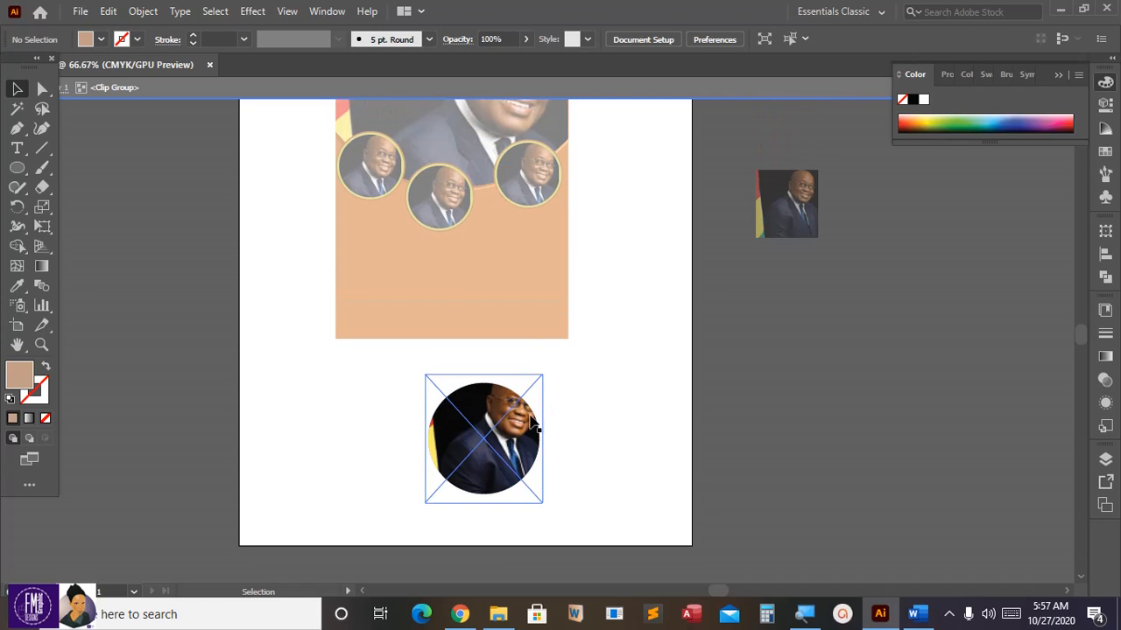
pyautogui.scroll(1, 530, 333)
pyautogui.scroll(-2, 529, 332)
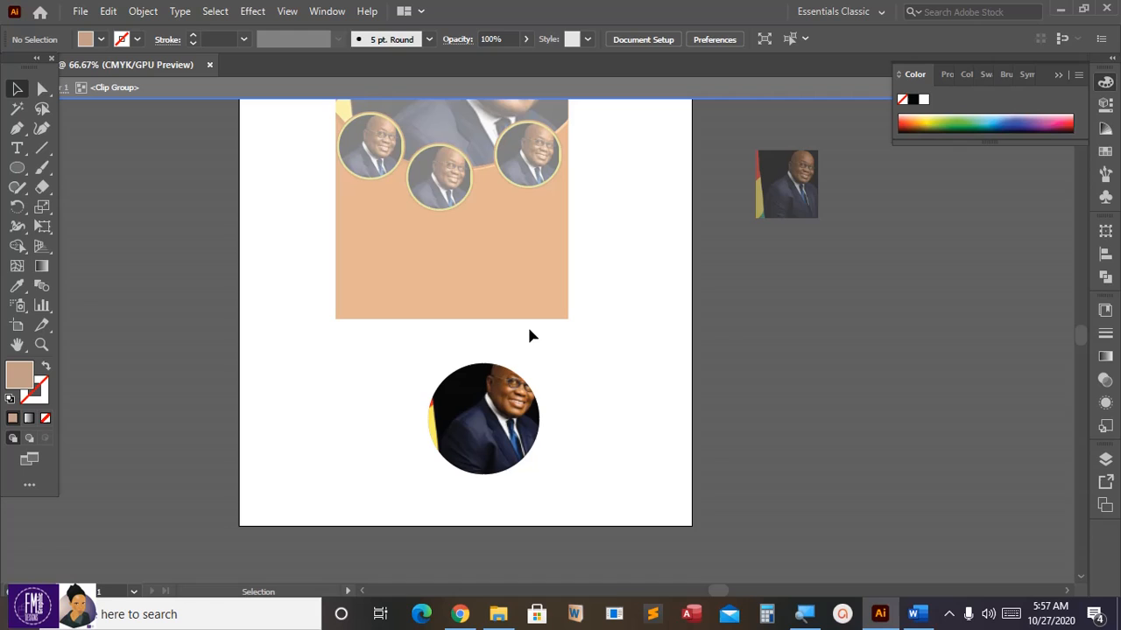
pyautogui.doubleClick(616, 353)
# - Move the circular portrait onto the orange area's lower left, below the small ringed portraits, and shrink it to about 121 pt wide
pyautogui.scroll(1, 608, 354)
pyautogui.moveTo(486, 417); pyautogui.dragTo(443, 269)
pyautogui.scroll(2, 496, 303)
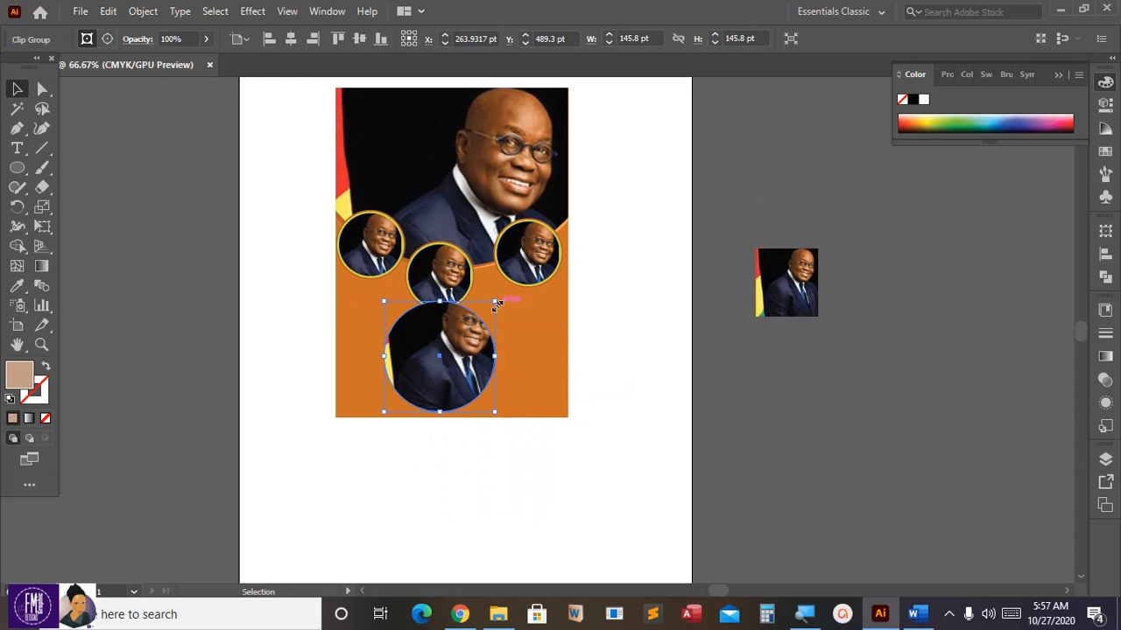
pyautogui.moveTo(500, 303); pyautogui.dragTo(480, 322)
pyautogui.scroll(1, 488, 329)
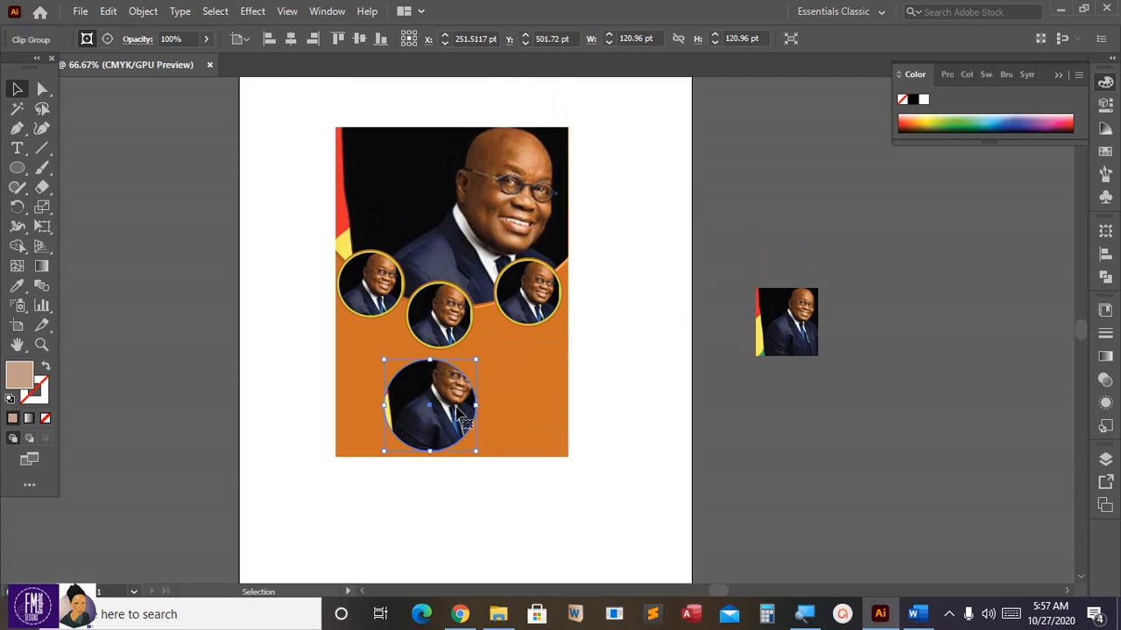
pyautogui.moveTo(452, 410); pyautogui.dragTo(431, 408)
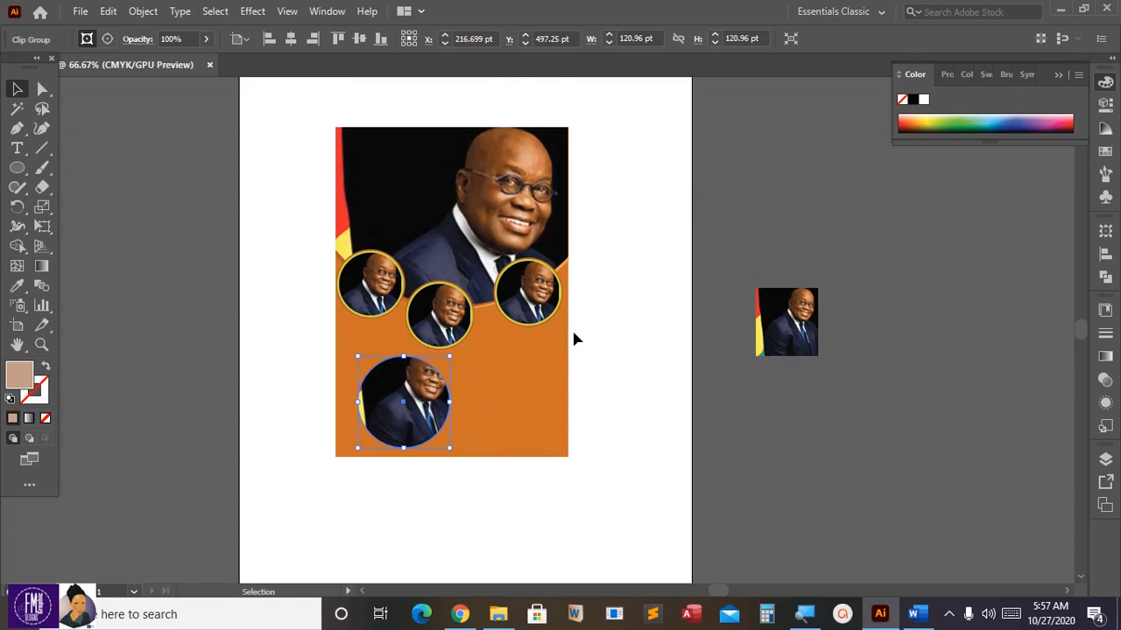
pyautogui.scroll(1, 574, 332)
pyautogui.scroll(-2, 570, 327)
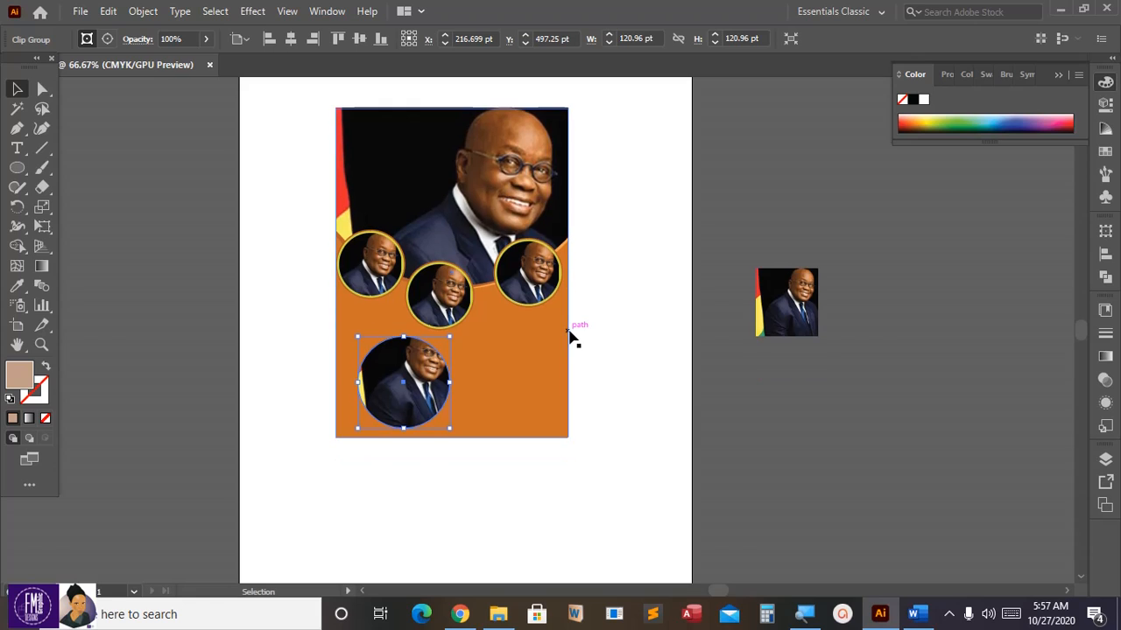
pyautogui.scroll(3, 539, 325)
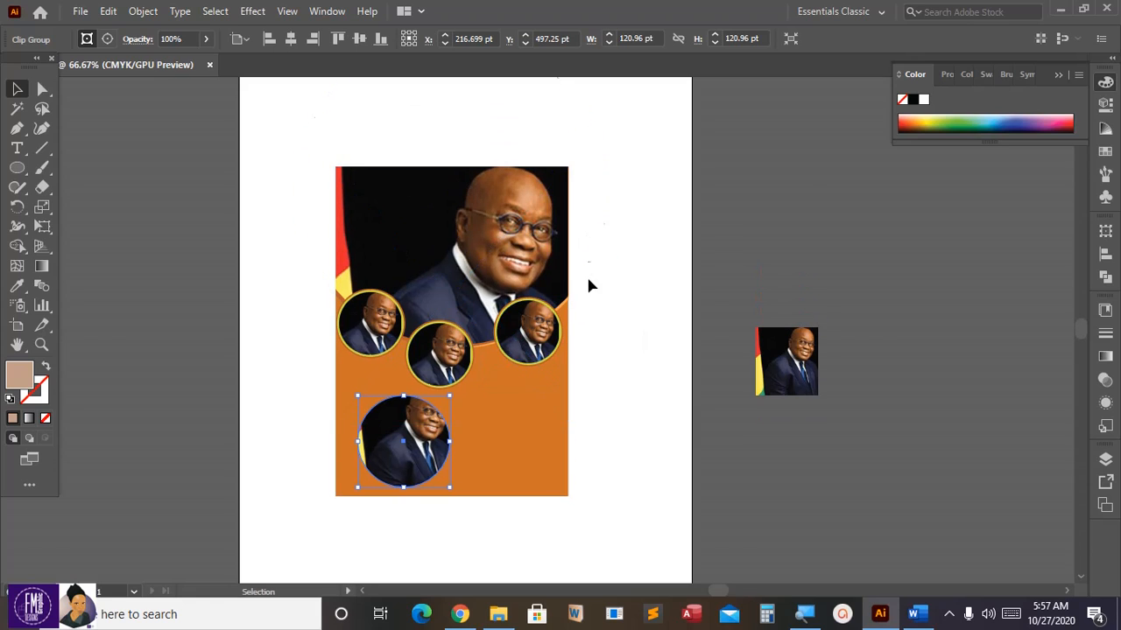